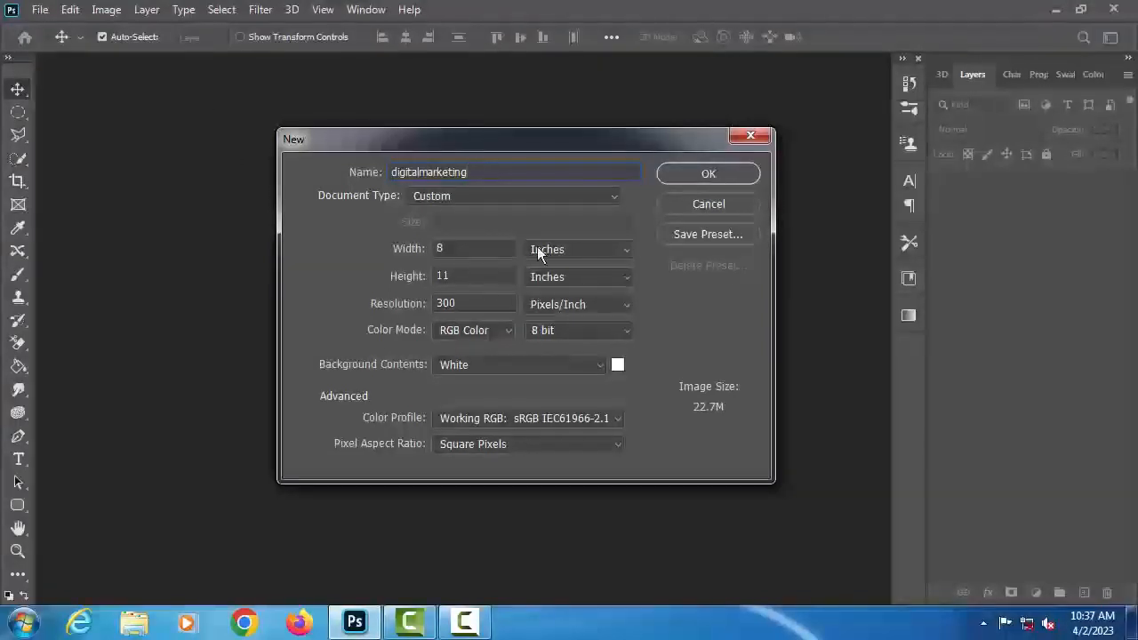
Step: Set the new document's resolution to 72 pixels/inch and create the document
{"action": "double_click", "coordinate": [481, 307]}
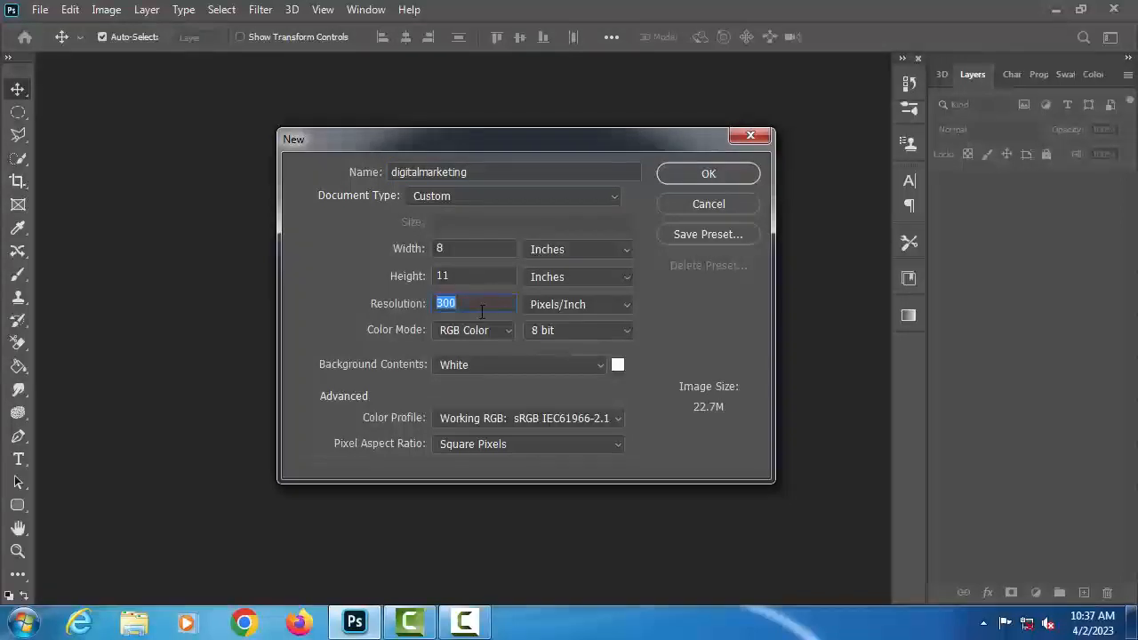
{"action": "type", "text": "20"}
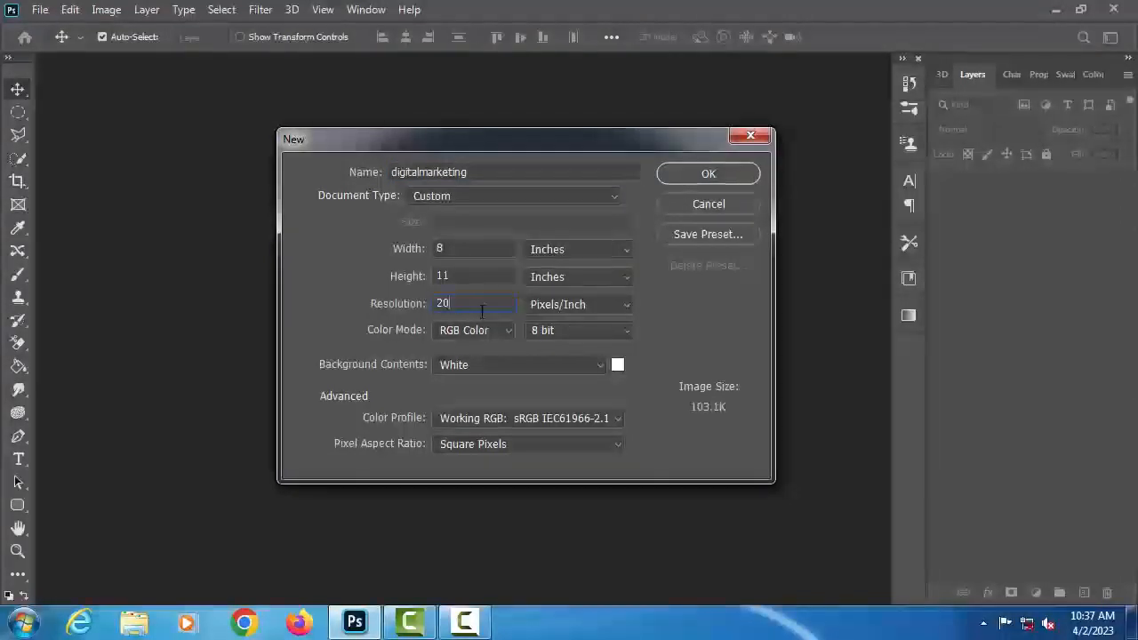
{"action": "type", "text": "0"}
{"action": "key", "text": "BackSpace"}
{"action": "key", "text": "BackSpace"}
{"action": "key", "text": "BackSpace"}
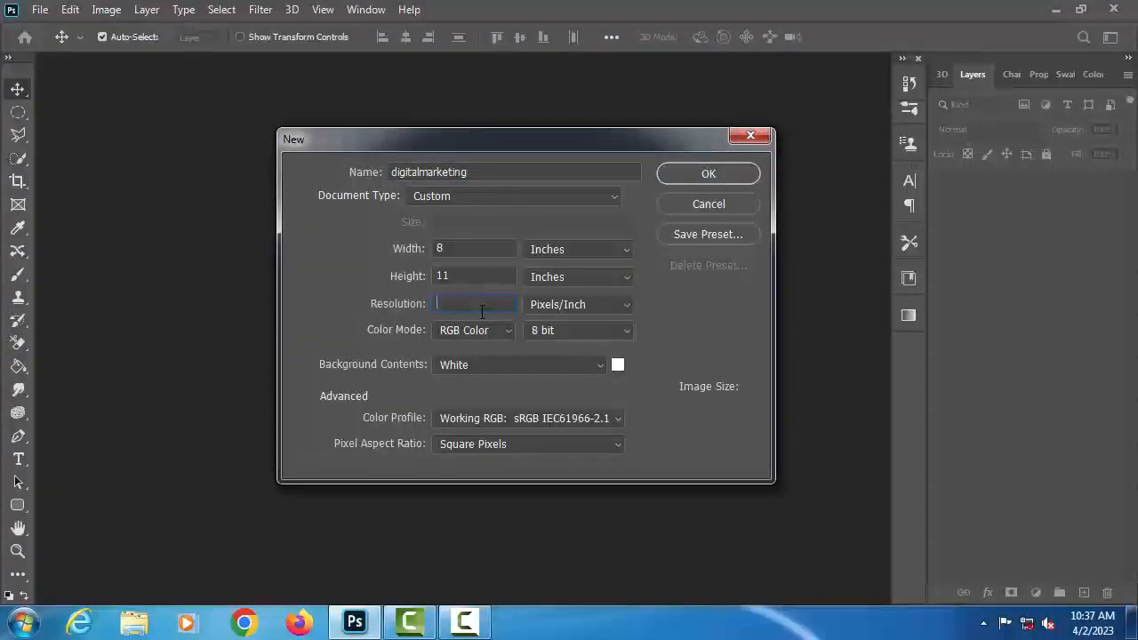
{"action": "type", "text": "72"}
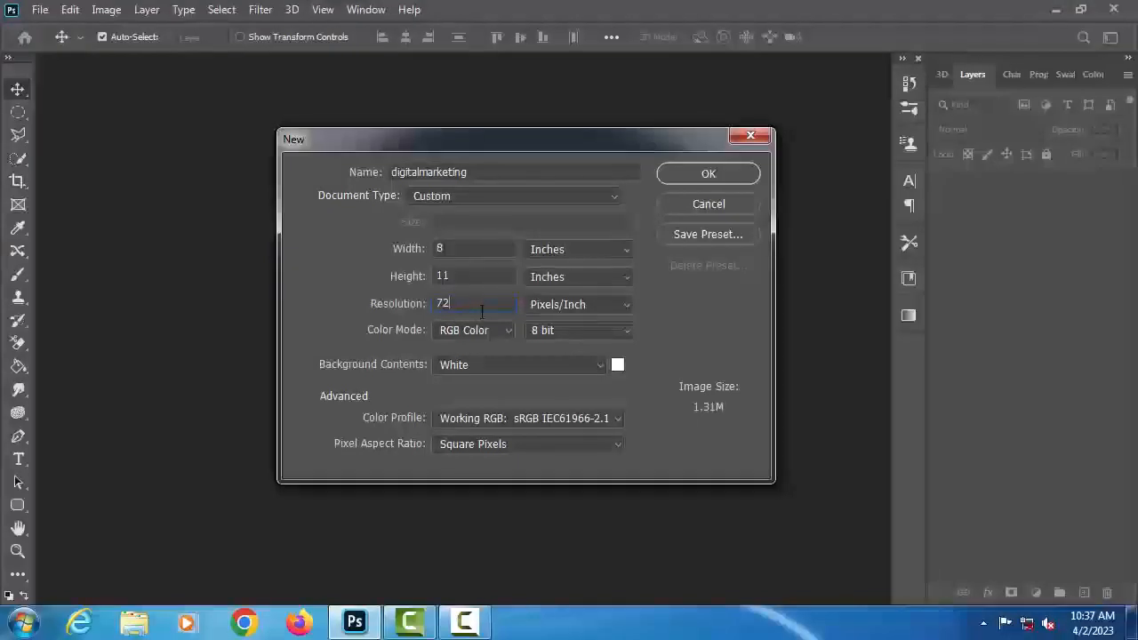
{"action": "left_click", "coordinate": [702, 173]}
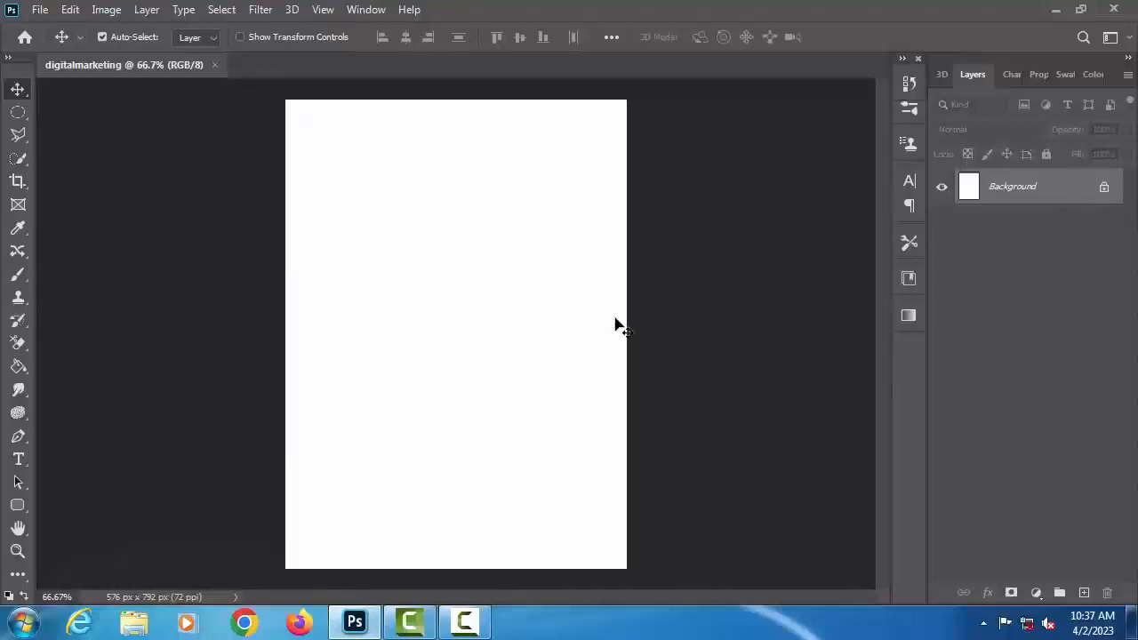
Step: Draw a green rounded rectangle about 155 px wide and 524 px tall in the middle of the page
{"action": "left_click", "coordinate": [17, 504]}
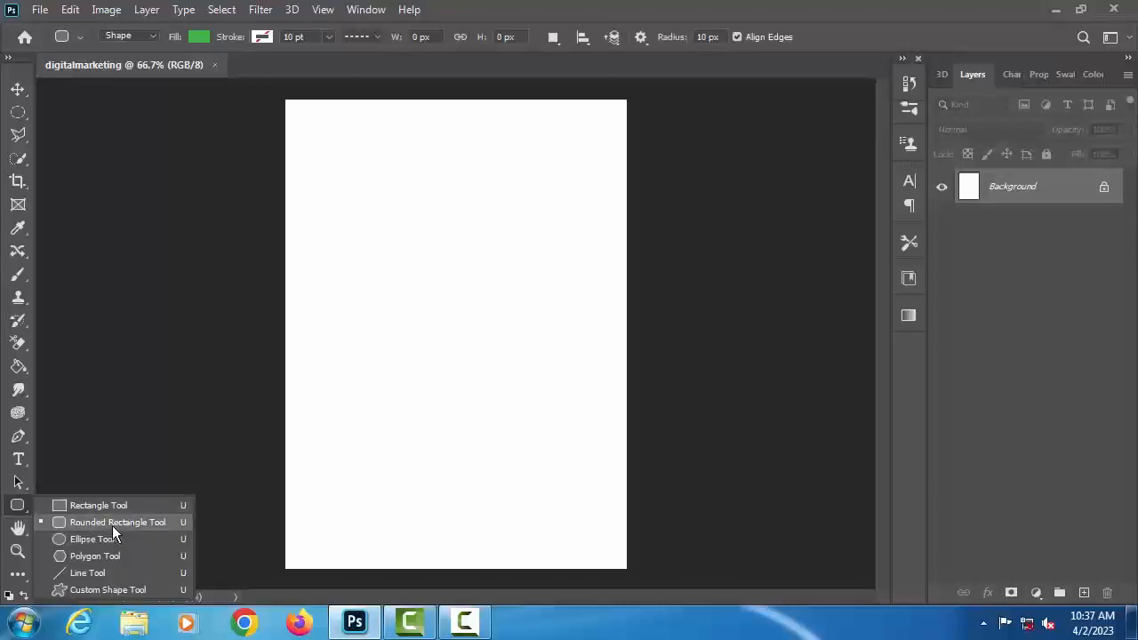
{"action": "left_click", "coordinate": [118, 522]}
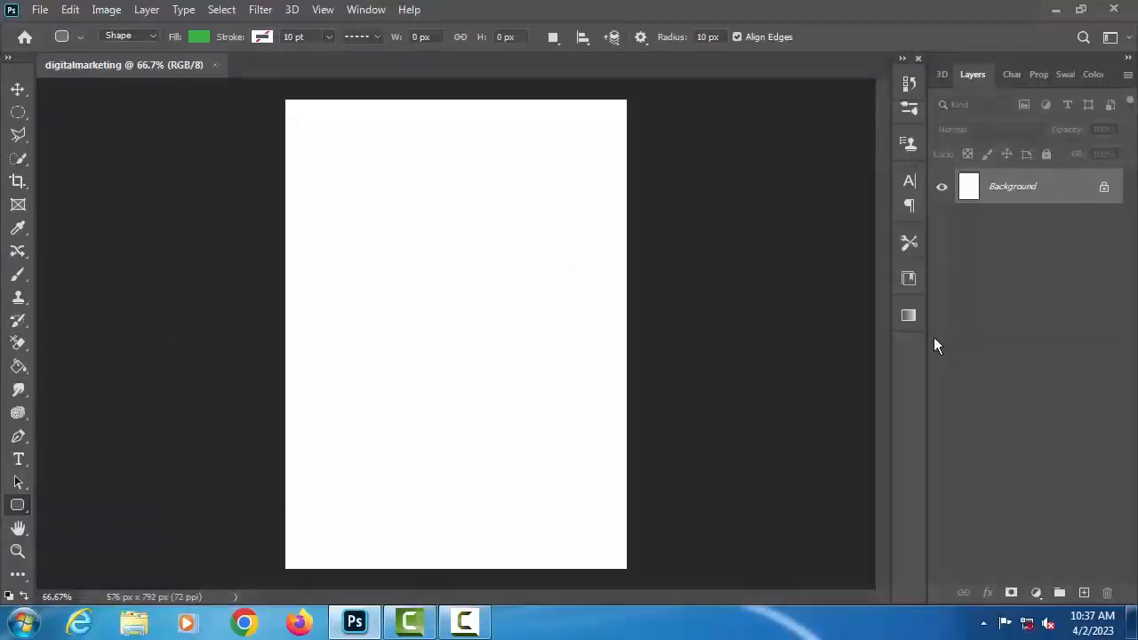
{"action": "left_click_drag", "start_coordinate": [404, 150], "coordinate": [495, 458]}
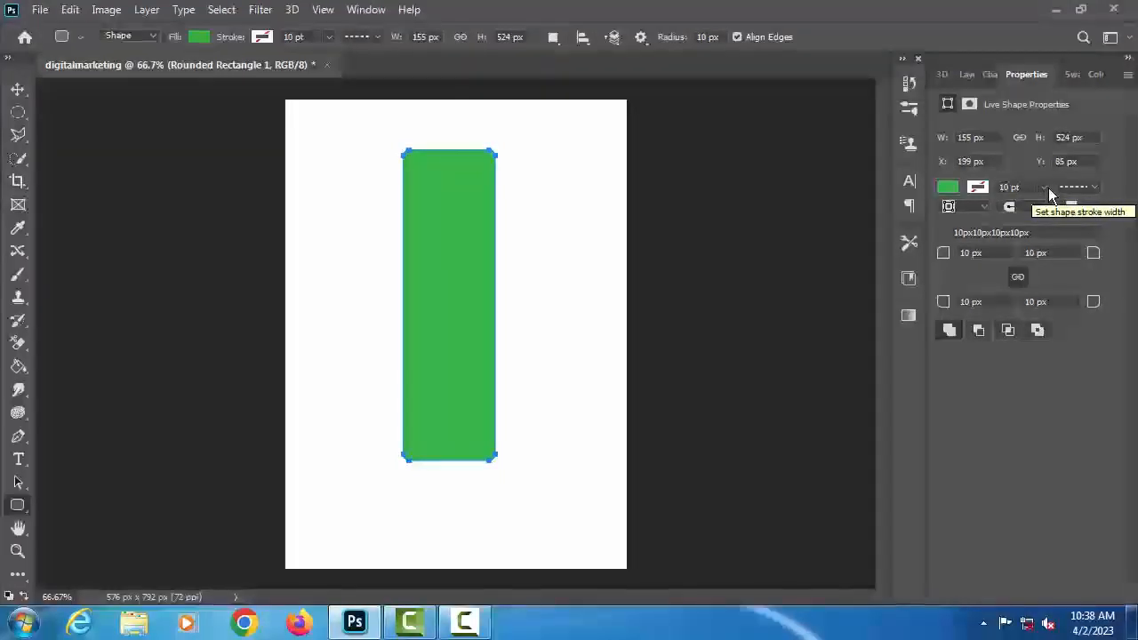
Step: Set the green rectangle's linked corner radii to 500 px for fully rounded ends
{"action": "left_click", "coordinate": [1010, 186]}
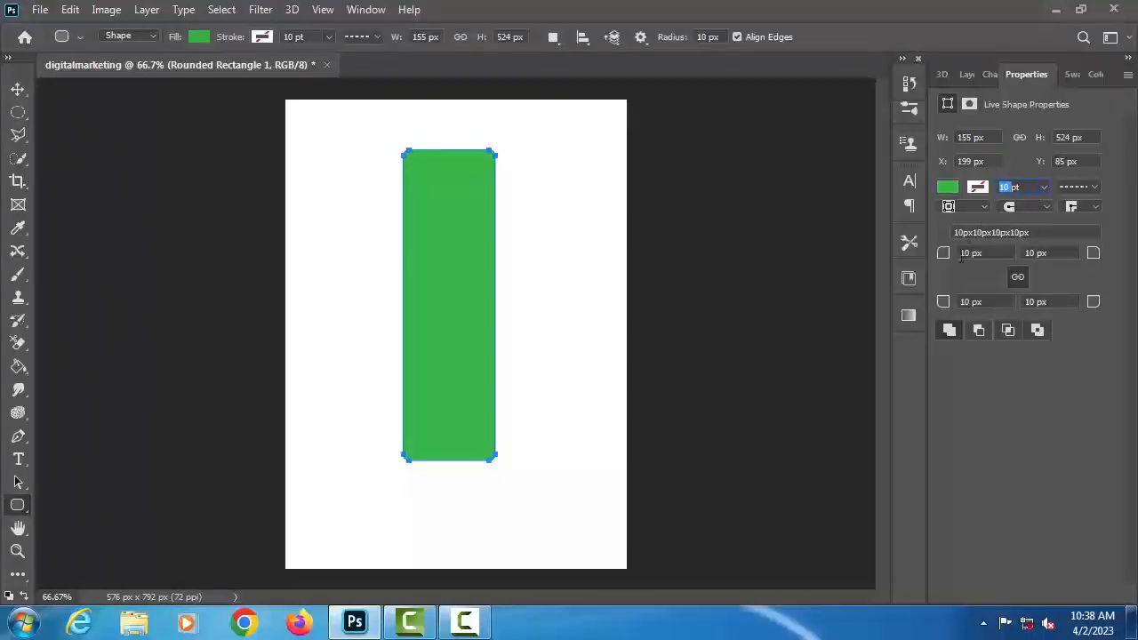
{"action": "left_click", "coordinate": [967, 252]}
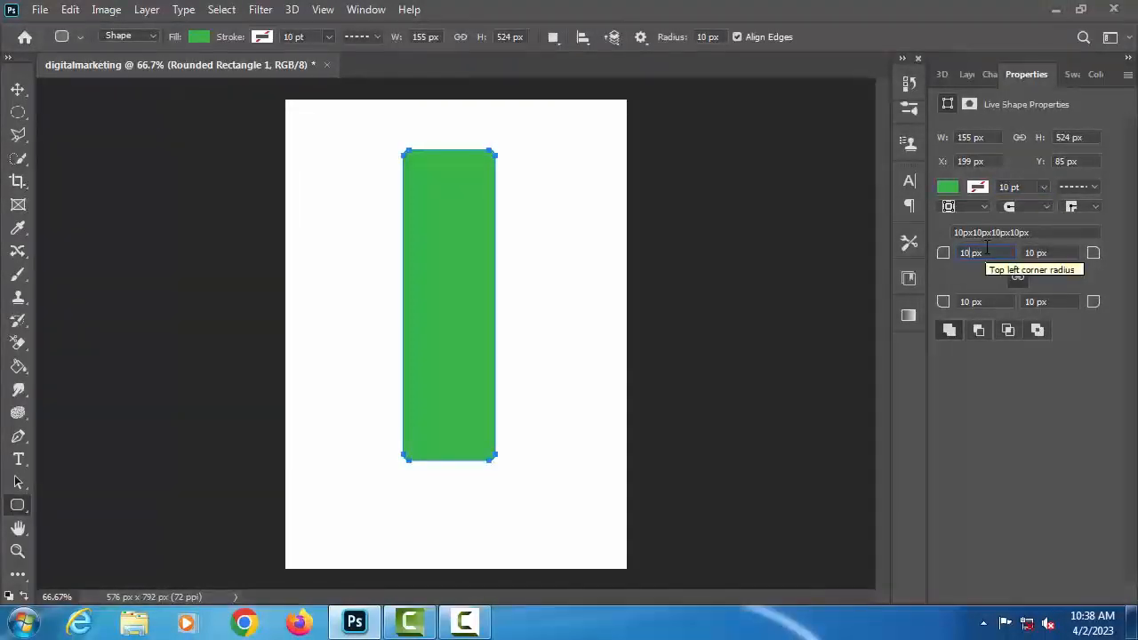
{"action": "type", "text": "2"}
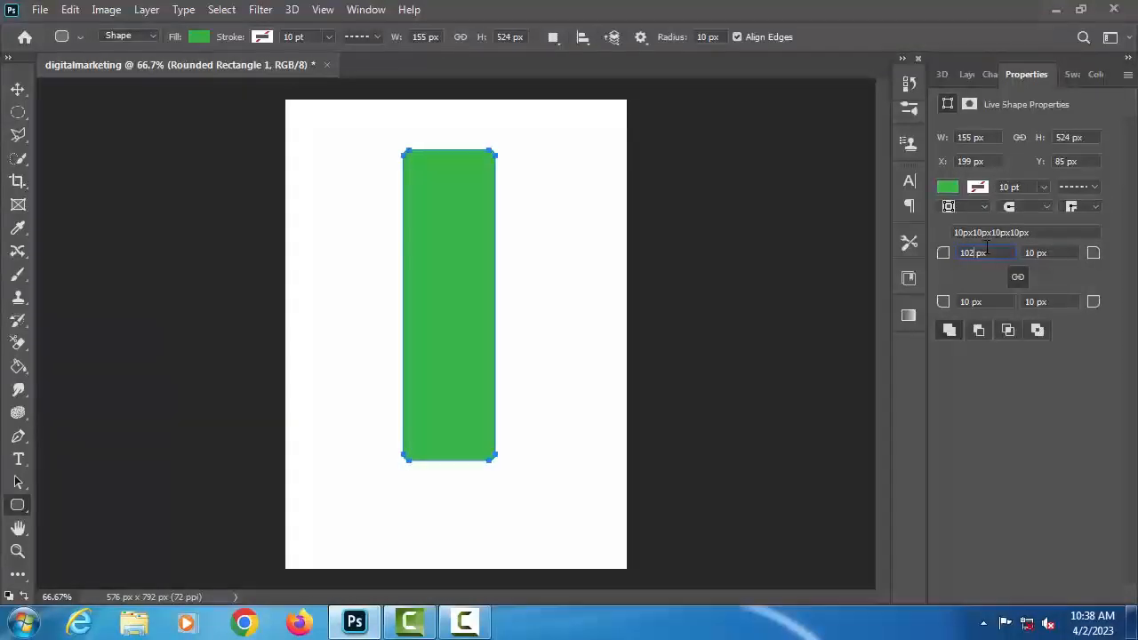
{"action": "key", "text": "BackSpace"}
{"action": "key", "text": "BackSpace"}
{"action": "type", "text": "5"}
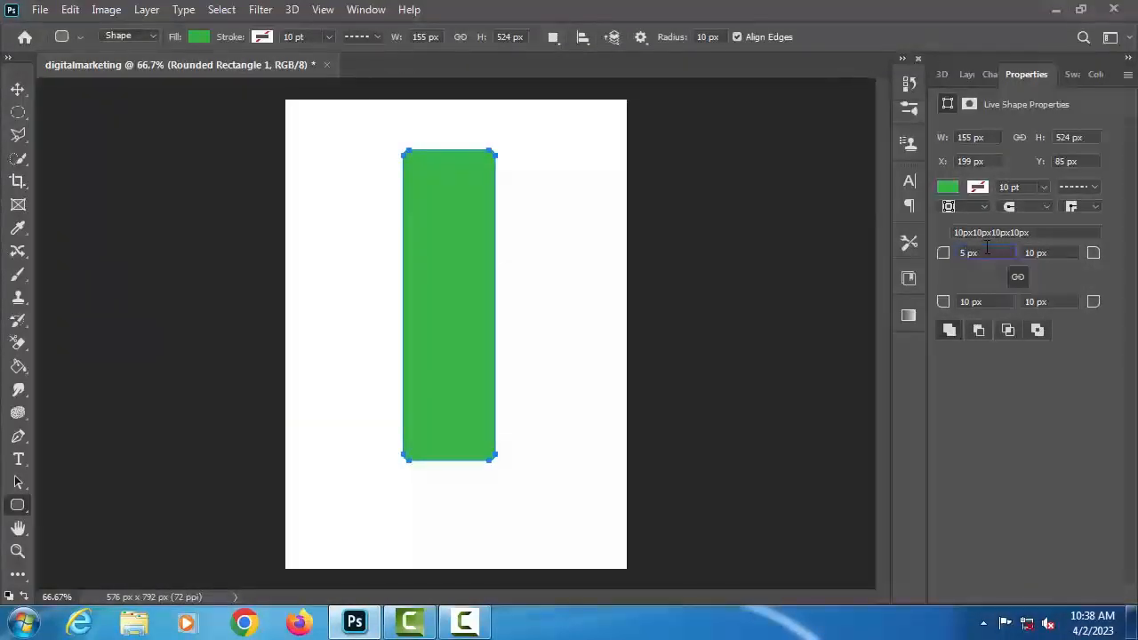
{"action": "type", "text": "00"}
{"action": "key", "text": "Return"}
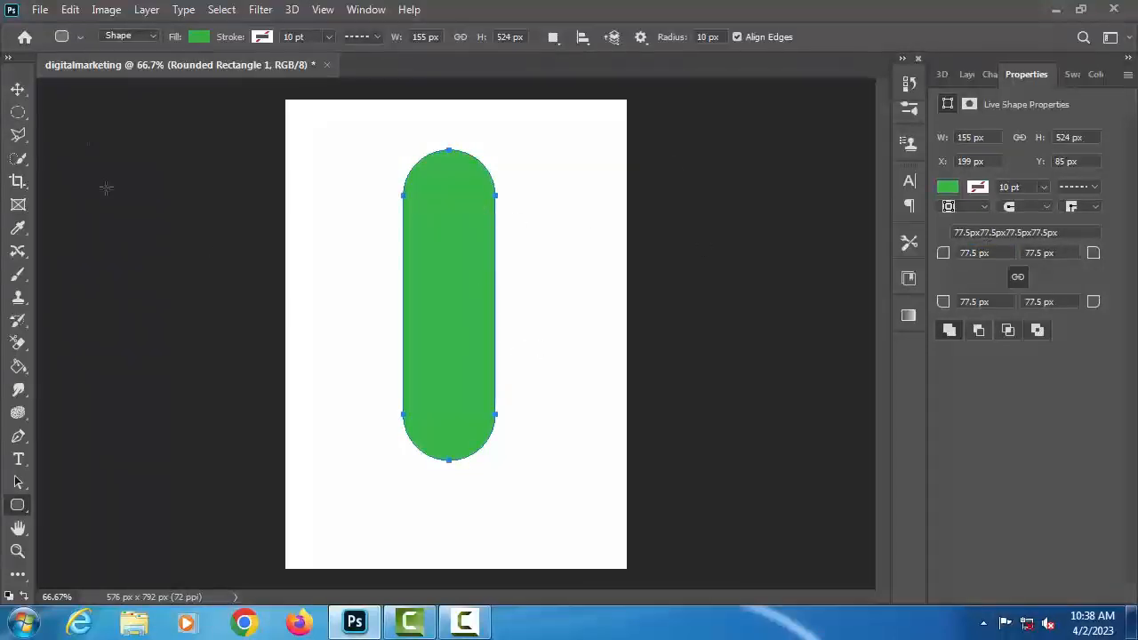
Step: Rotate the green shape to about -119°, scale it to about 118%, and place it running off the page's right edge
{"action": "key", "text": "v"}
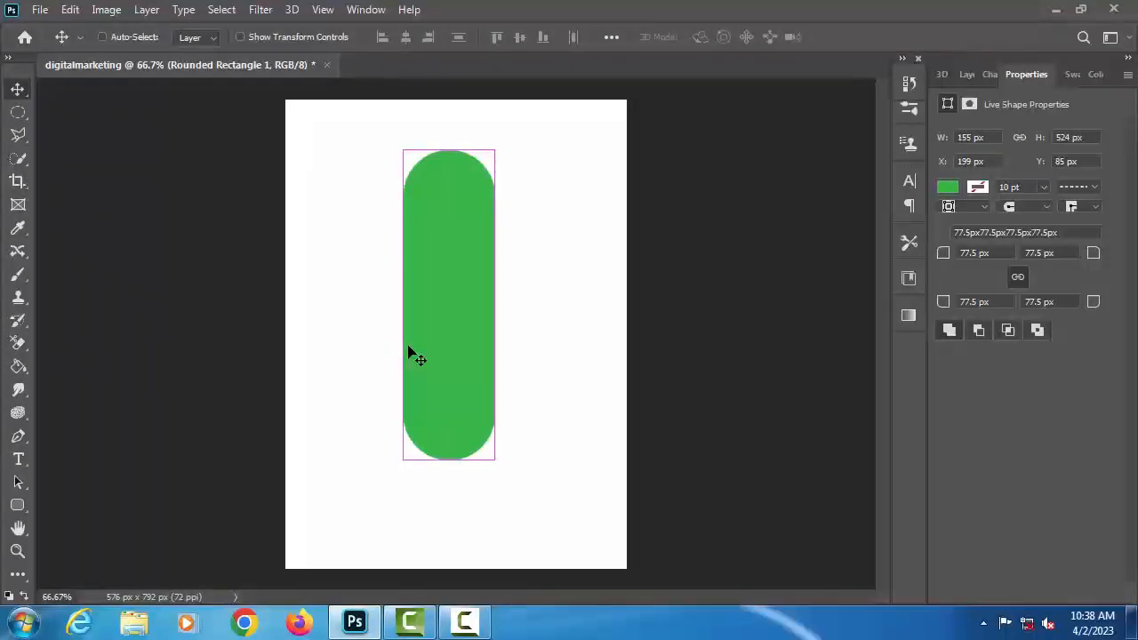
{"action": "key", "text": "ctrl+t"}
{"action": "left_click_drag", "start_coordinate": [544, 148], "coordinate": [256, 351]}
{"action": "left_click_drag", "start_coordinate": [444, 296], "coordinate": [565, 253]}
{"action": "left_click_drag", "start_coordinate": [520, 305], "coordinate": [561, 336]}
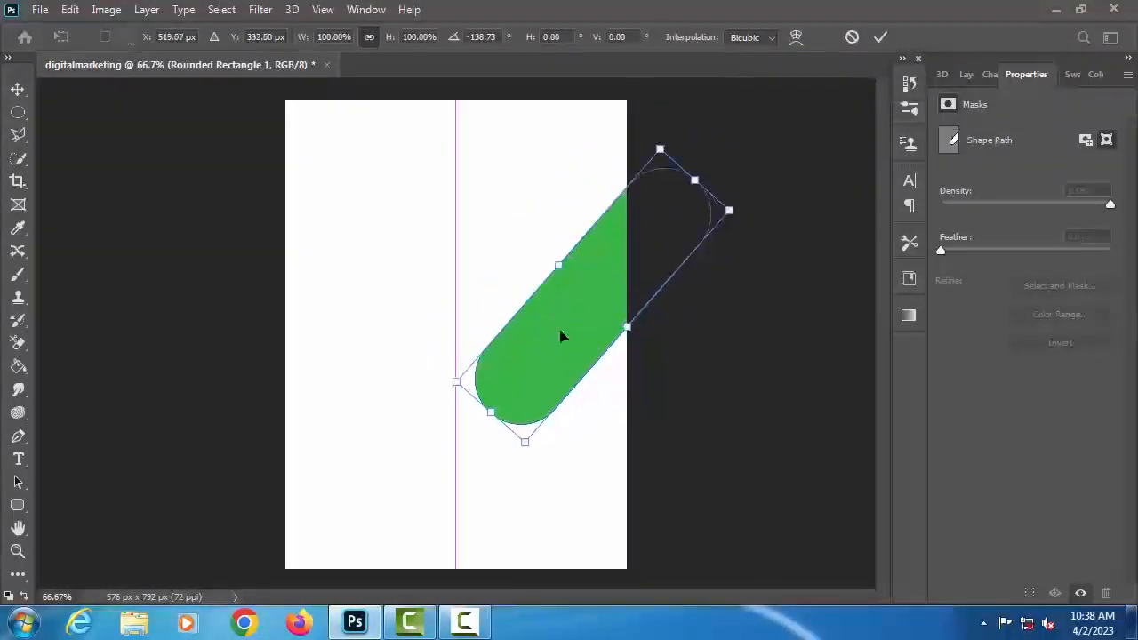
{"action": "left_click_drag", "start_coordinate": [747, 206], "coordinate": [780, 240]}
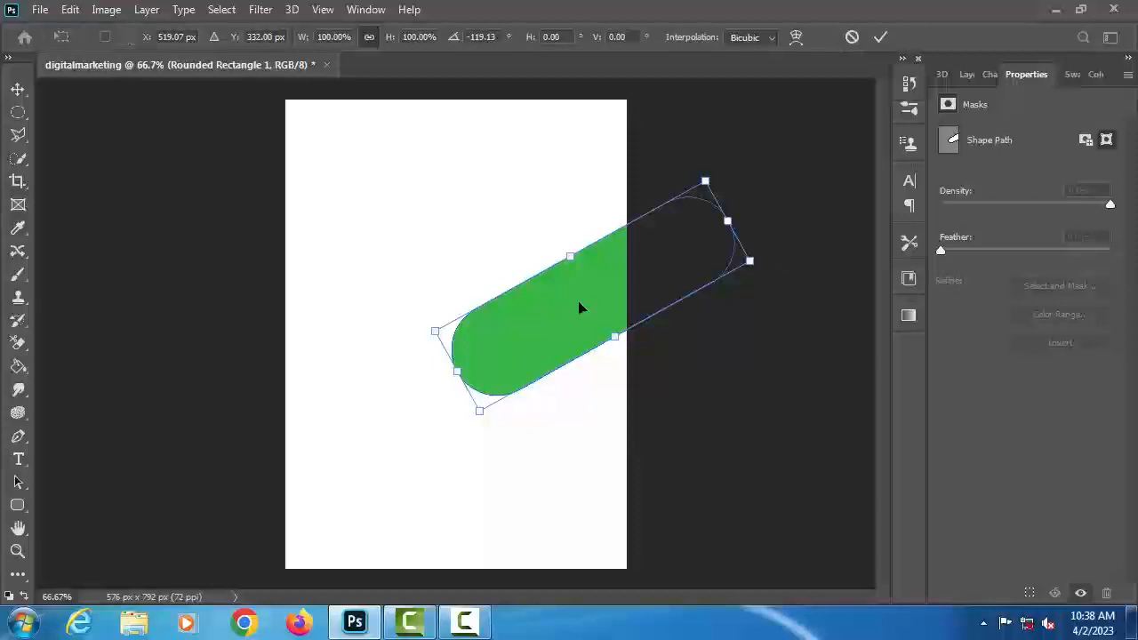
{"action": "left_click_drag", "start_coordinate": [579, 308], "coordinate": [584, 285]}
{"action": "left_click_drag", "start_coordinate": [556, 229], "coordinate": [546, 221]}
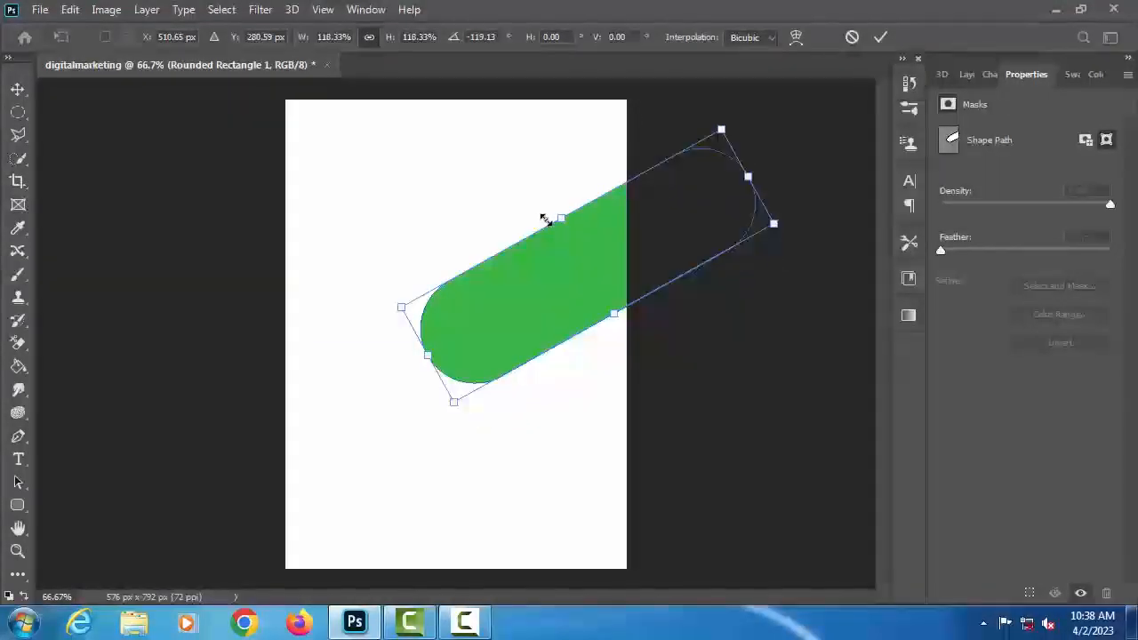
{"action": "key", "text": "Return"}
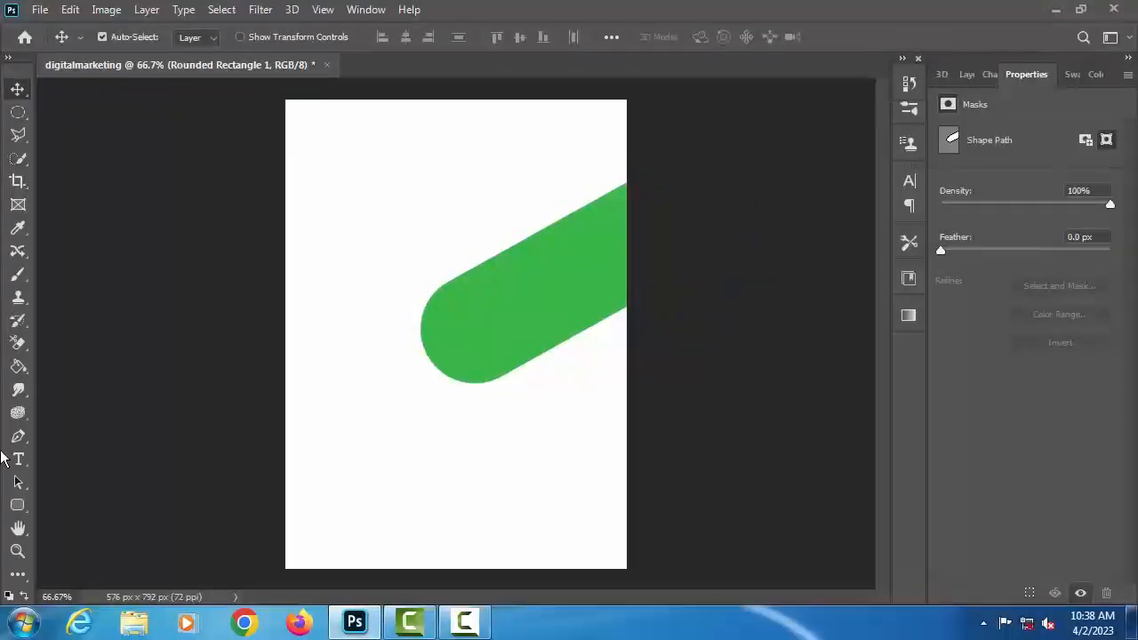
Step: Draw a second rounded rectangle about 147 by 488 px and set its linked corner radii to 100 px
{"action": "left_click", "coordinate": [17, 505]}
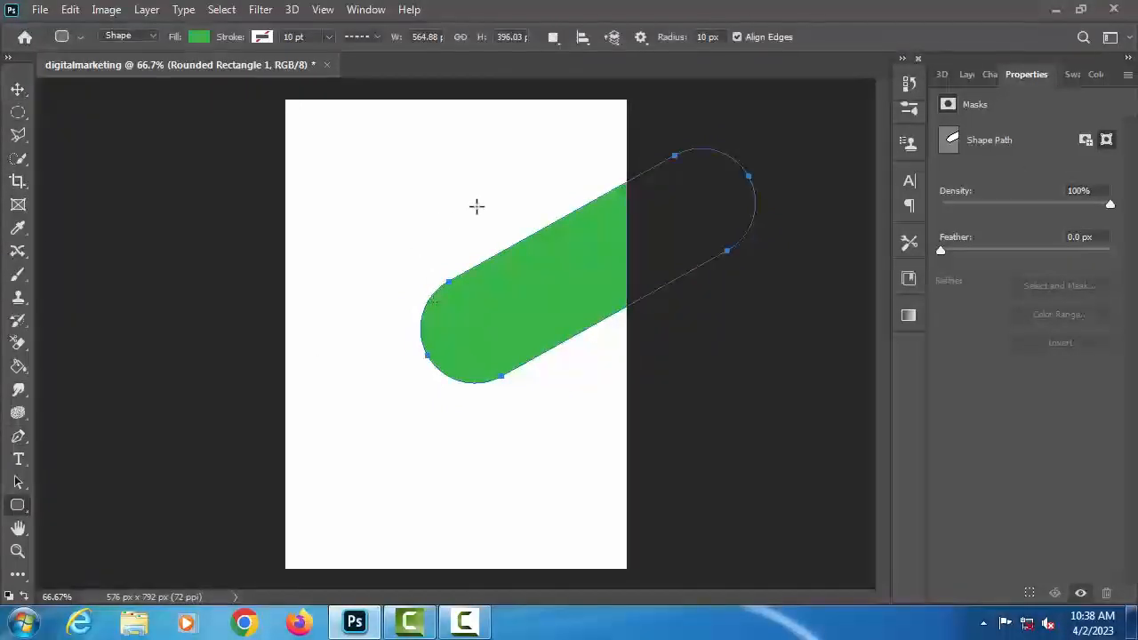
{"action": "left_click", "coordinate": [967, 74]}
{"action": "left_click_drag", "start_coordinate": [410, 169], "coordinate": [496, 457]}
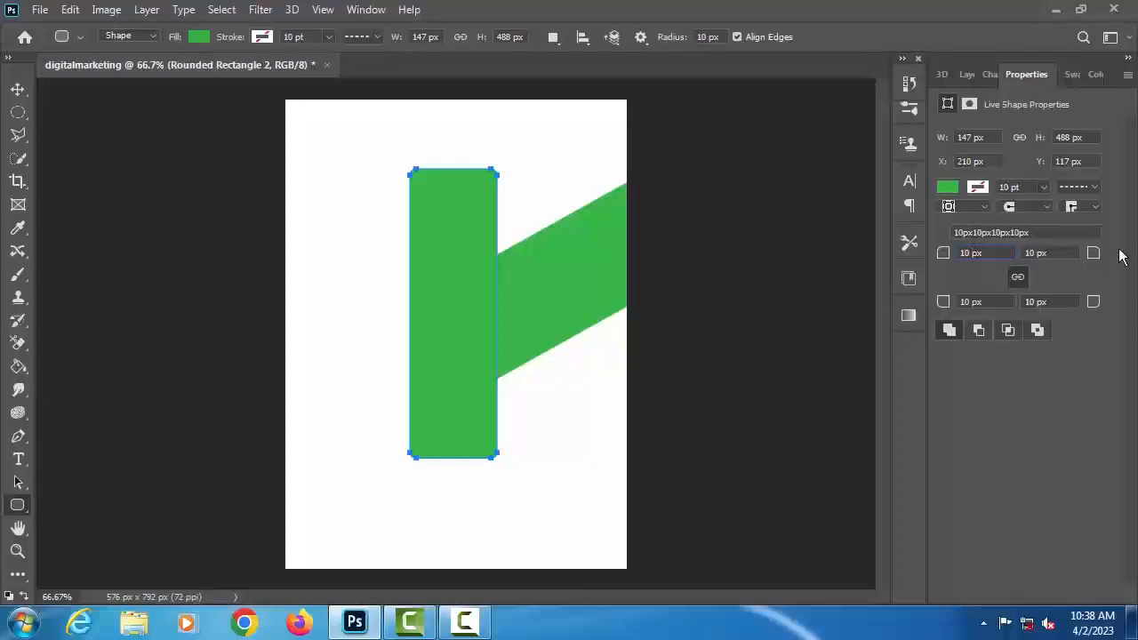
{"action": "key", "text": "BackSpace"}
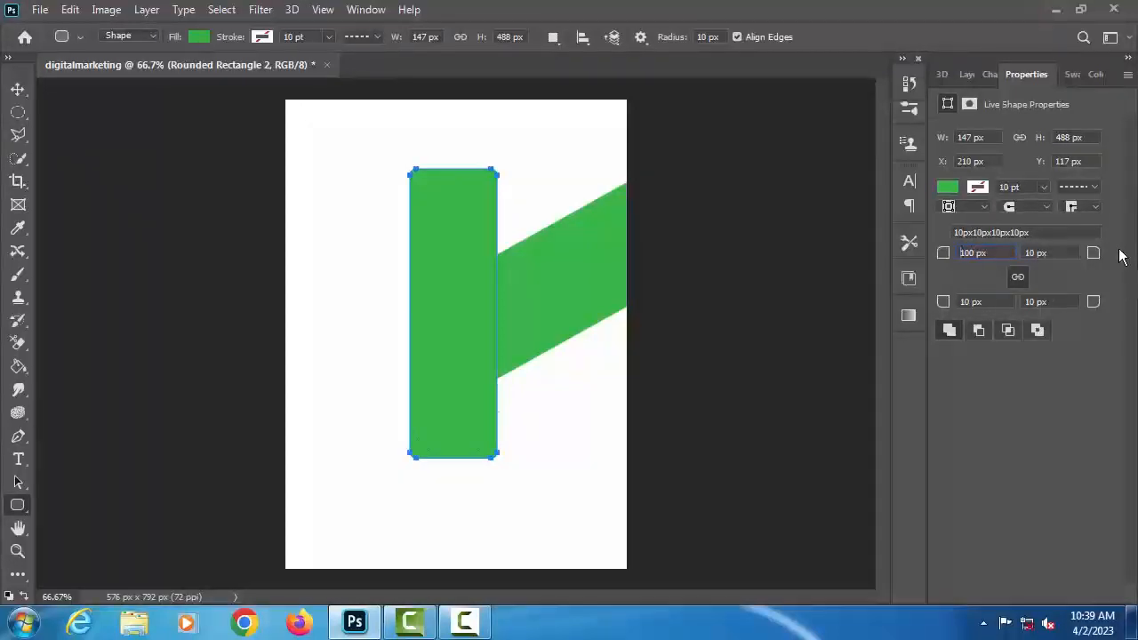
{"action": "key", "text": "Return"}
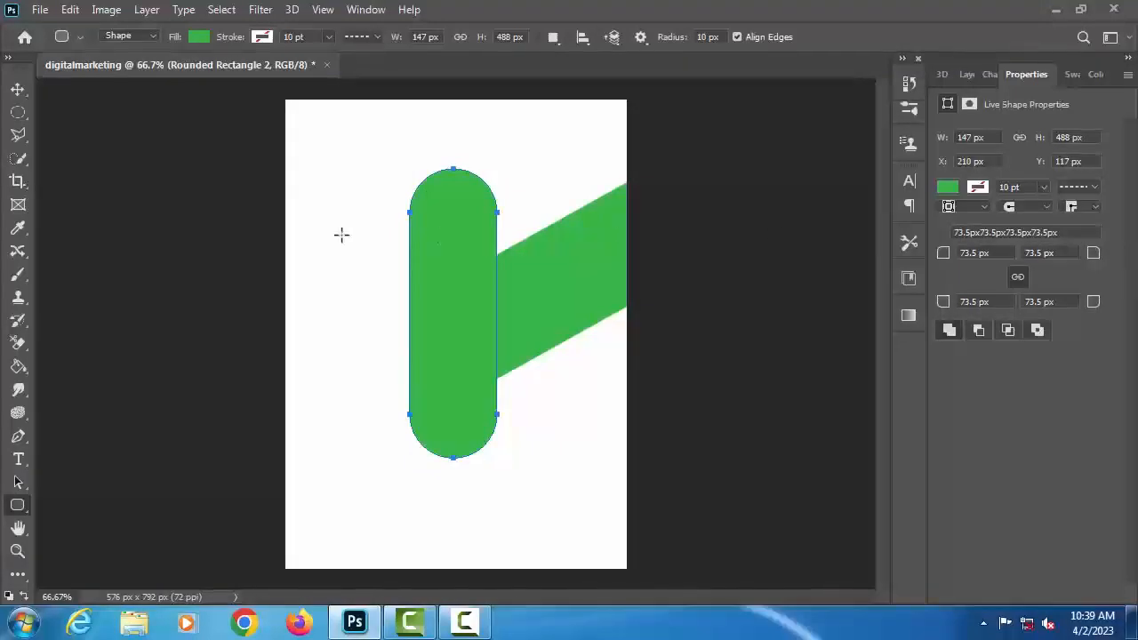
Step: Fill the second rounded shape with the light gray from the recently used colors
{"action": "left_click", "coordinate": [18, 89]}
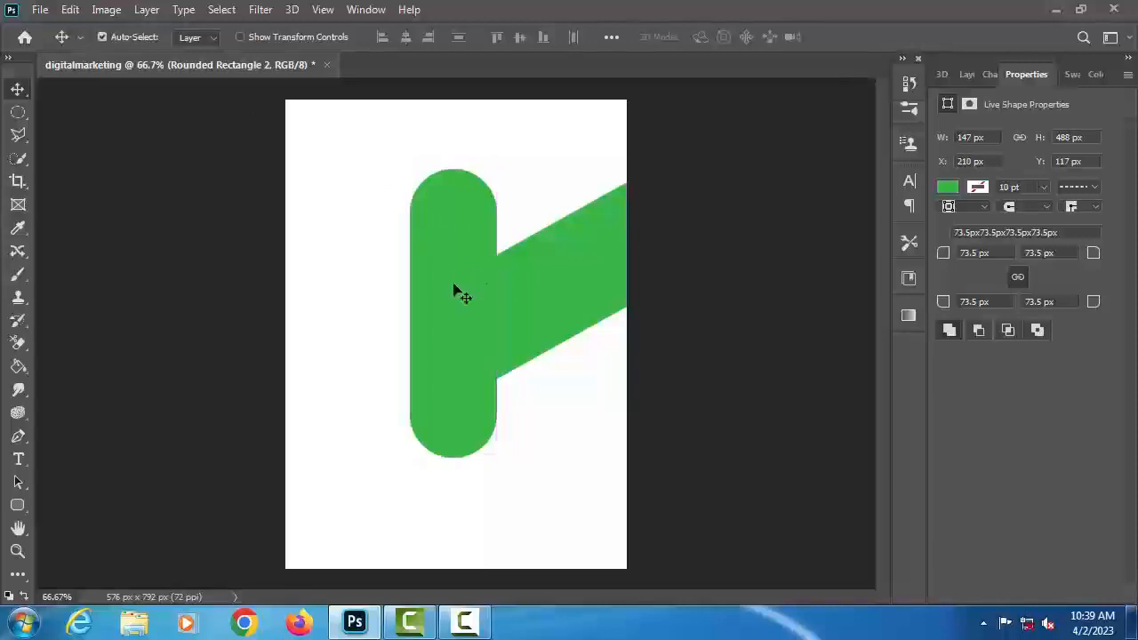
{"action": "left_click", "coordinate": [949, 187]}
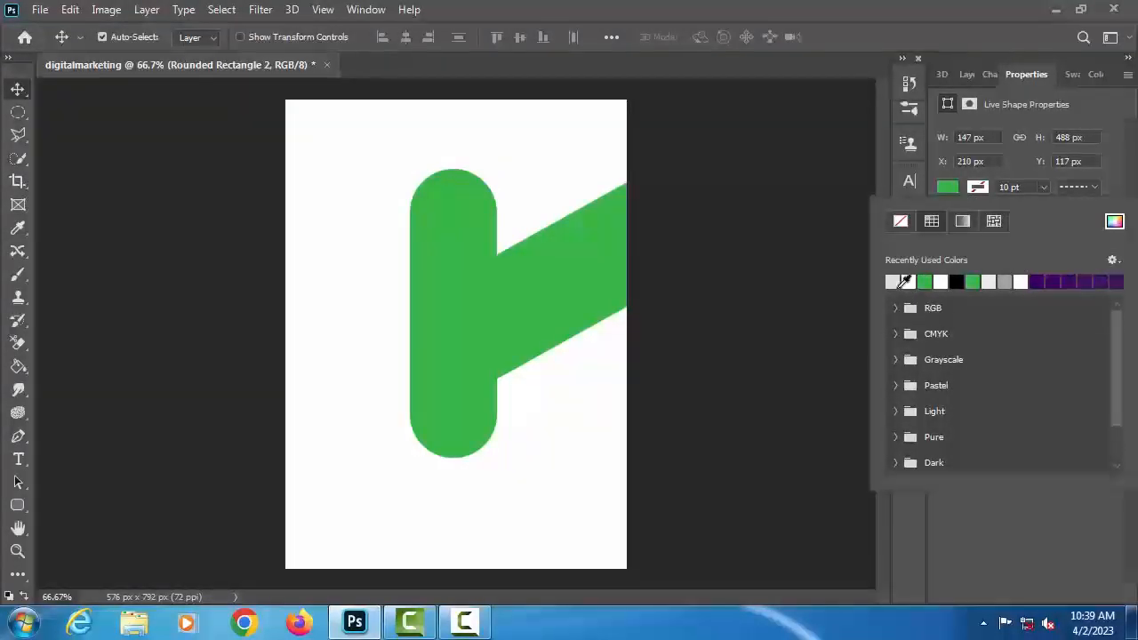
{"action": "left_click", "coordinate": [893, 281]}
{"action": "left_click", "coordinate": [35, 96]}
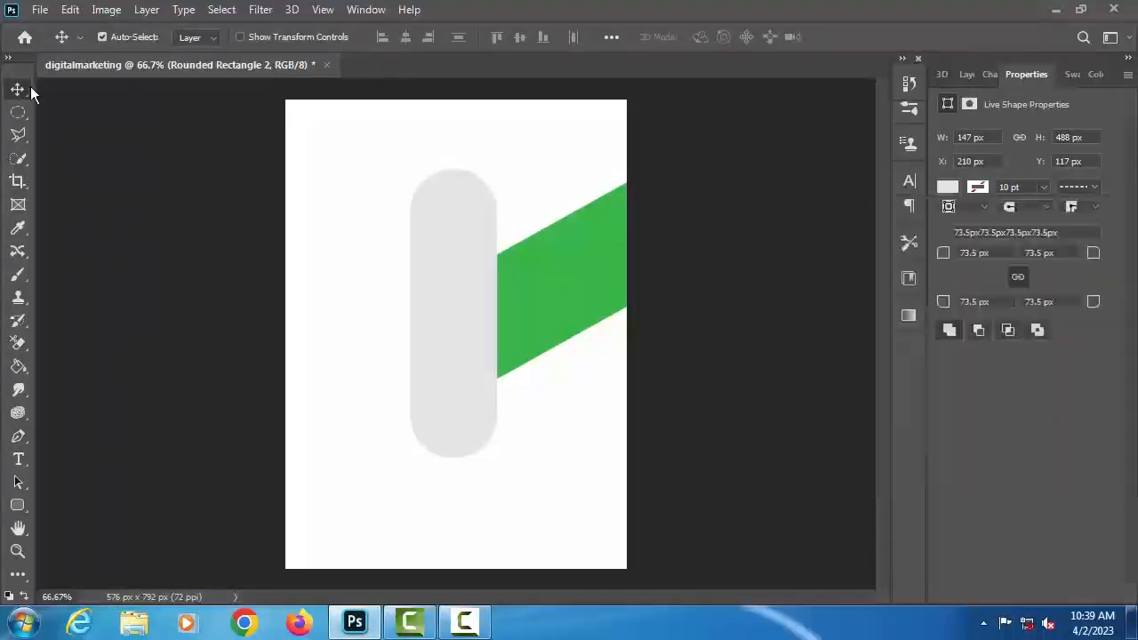
Step: Scale the gray shape to about 68%, rotate it to about -118°, and position it over the green shape at the page's right edge
{"action": "key", "text": "ctrl+t"}
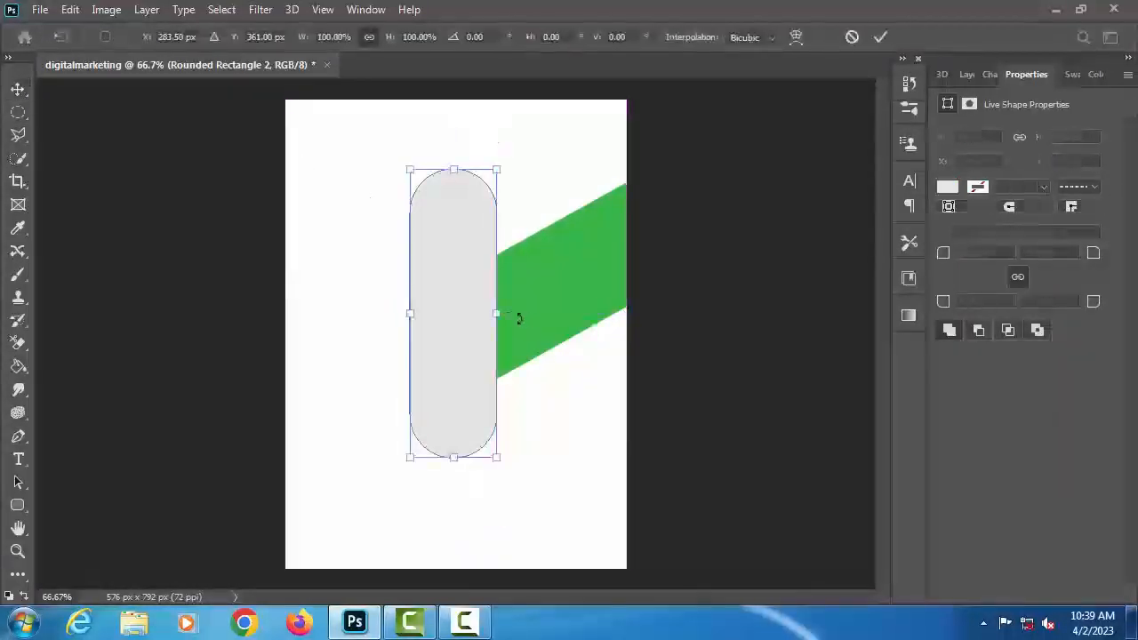
{"action": "left_click_drag", "start_coordinate": [504, 313], "coordinate": [471, 315]}
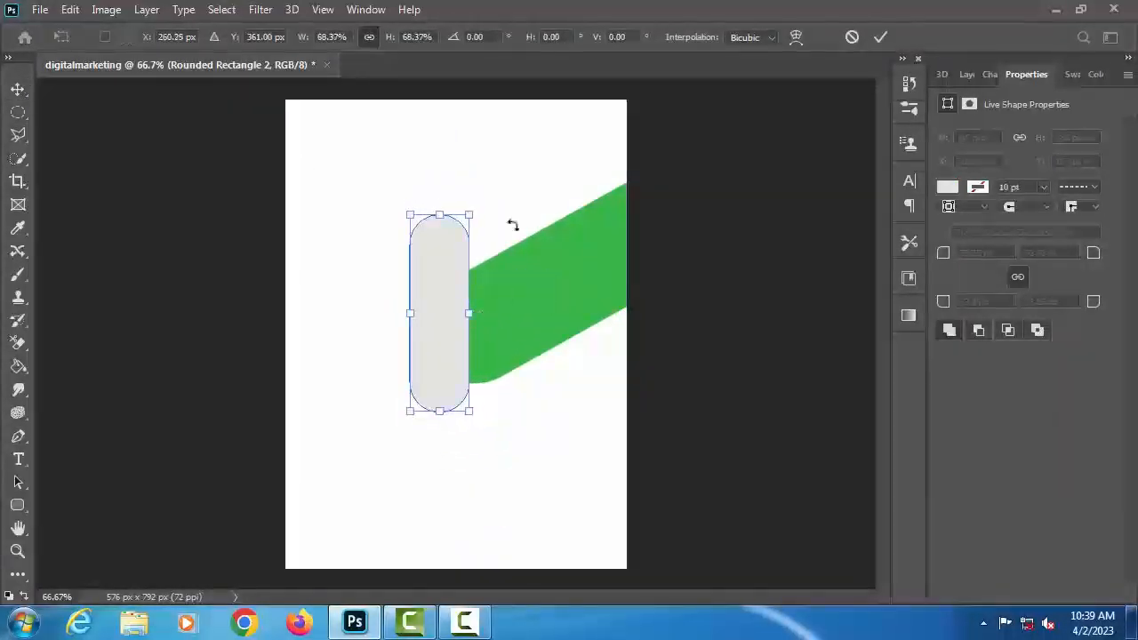
{"action": "left_click_drag", "start_coordinate": [513, 223], "coordinate": [276, 391]}
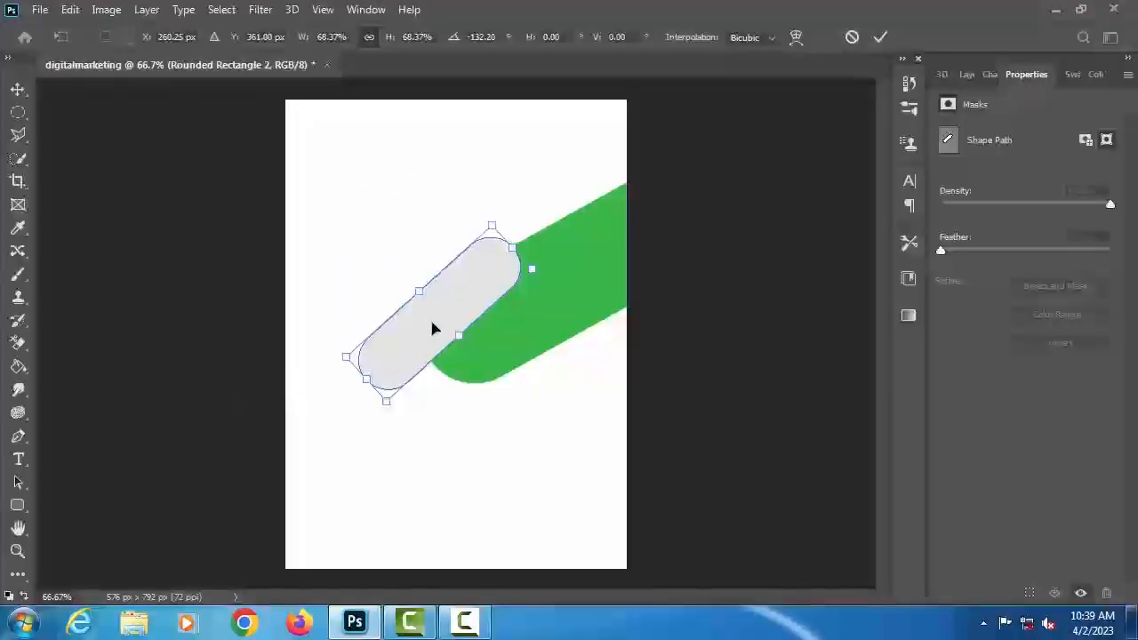
{"action": "left_click_drag", "start_coordinate": [458, 315], "coordinate": [646, 274]}
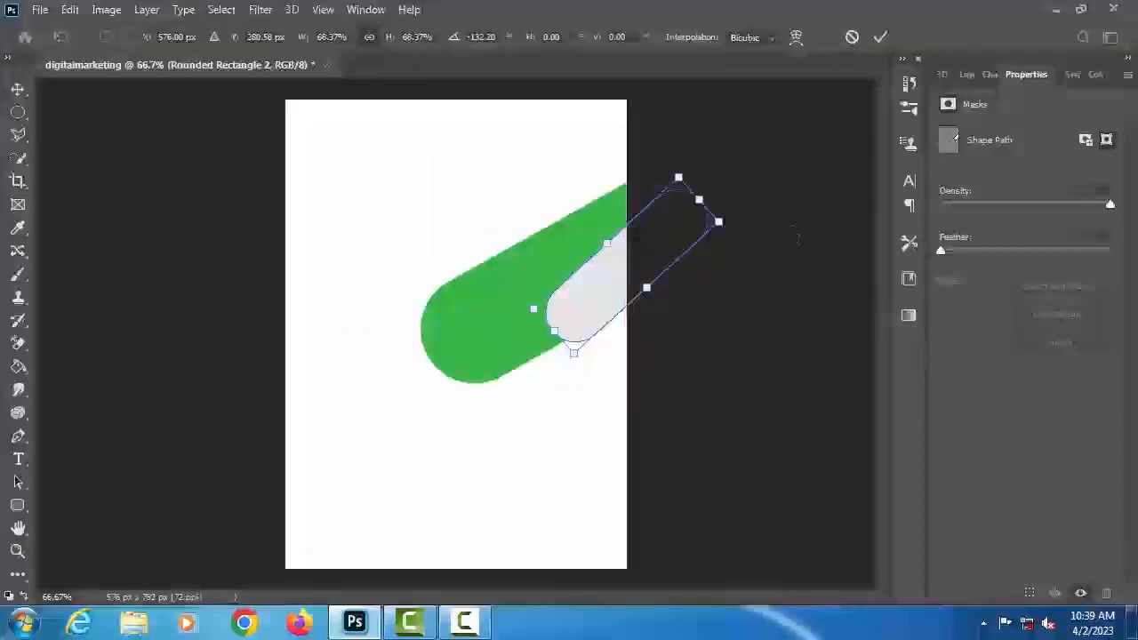
{"action": "left_click_drag", "start_coordinate": [780, 241], "coordinate": [777, 257]}
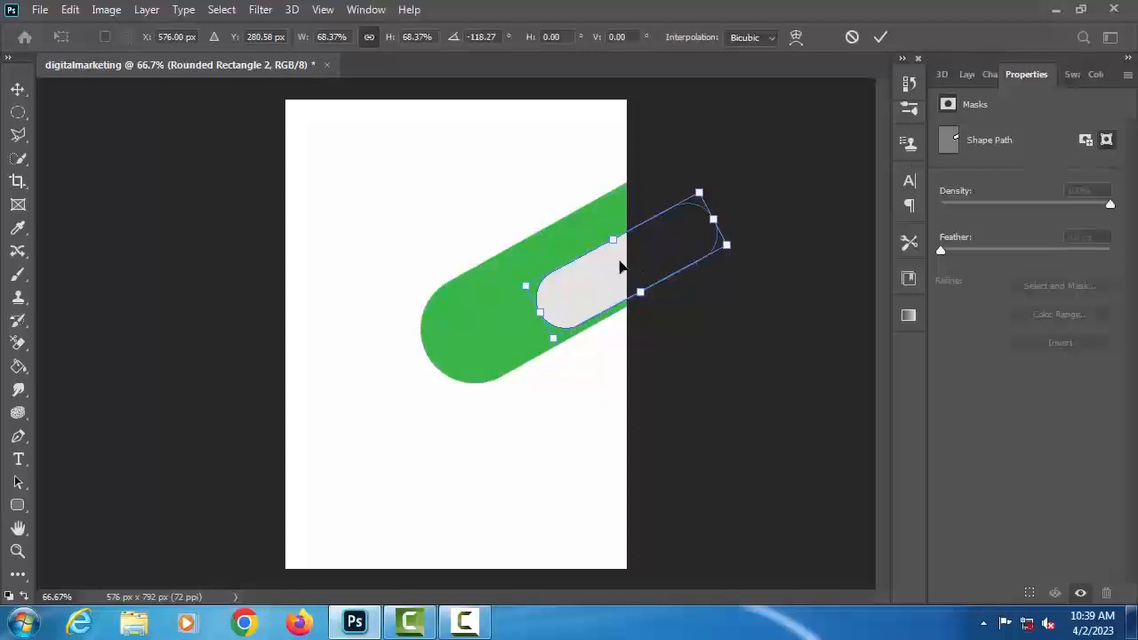
{"action": "left_click_drag", "start_coordinate": [619, 260], "coordinate": [591, 288]}
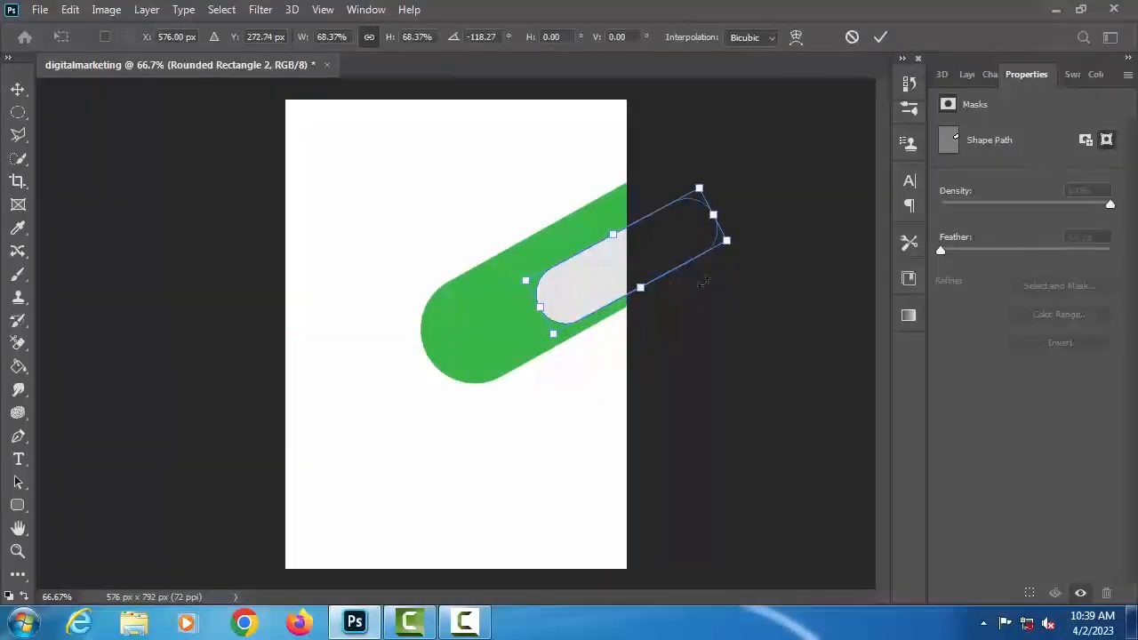
{"action": "key", "text": "Return"}
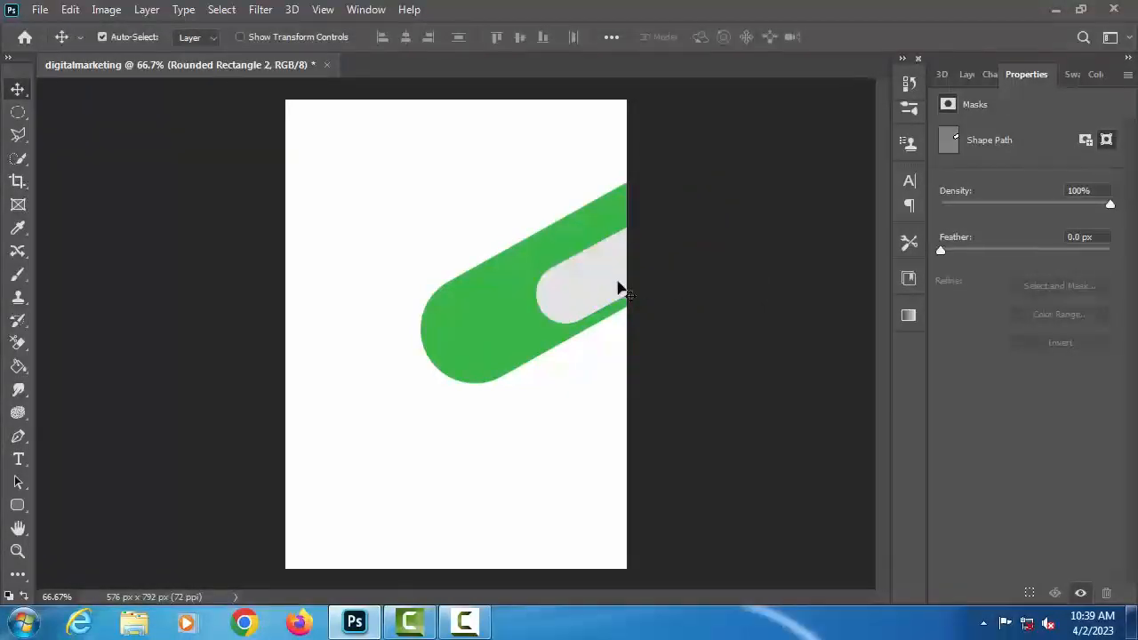
Step: Duplicate the gray shape's layer and move the copy above the green shape, near the page's top-right corner
{"action": "left_click", "coordinate": [967, 73]}
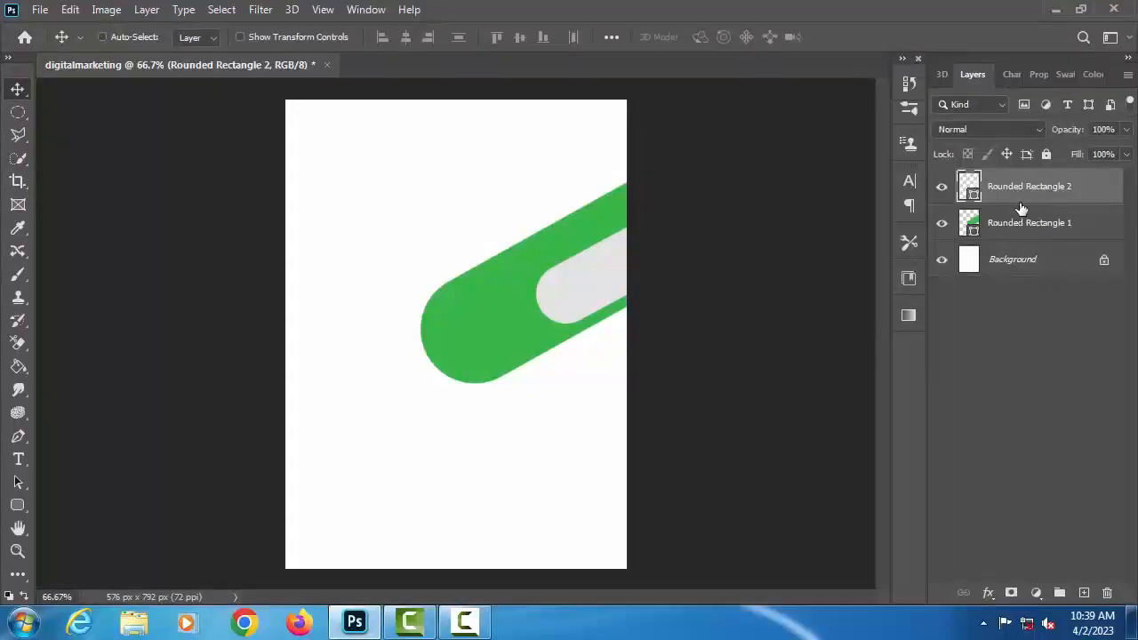
{"action": "key", "text": "ctrl+j"}
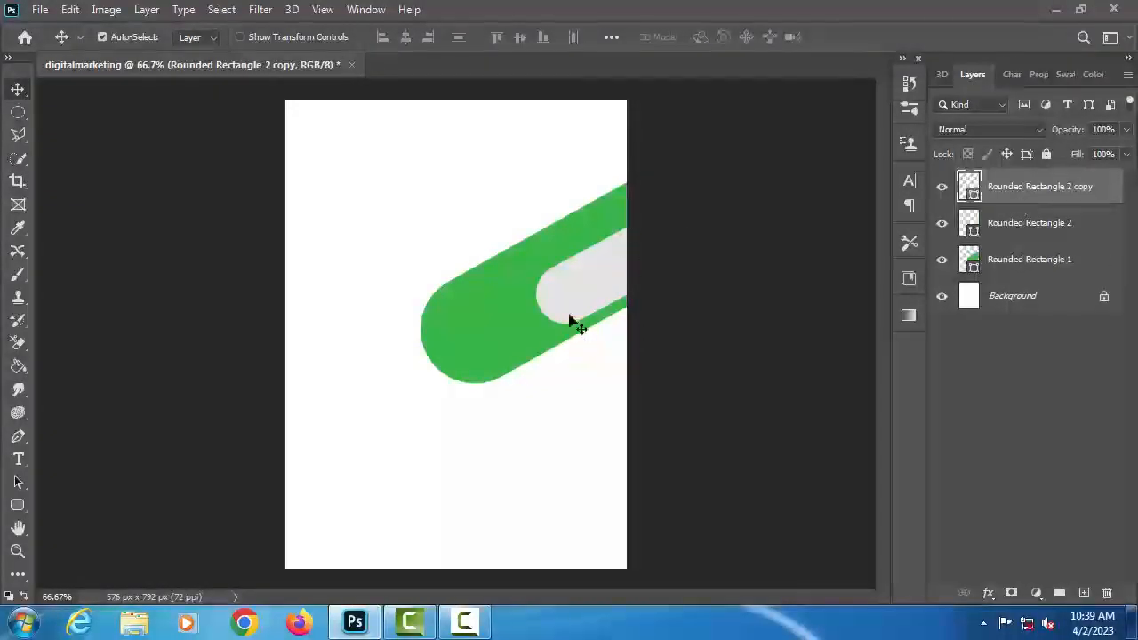
{"action": "left_click_drag", "start_coordinate": [582, 294], "coordinate": [589, 164]}
{"action": "left_click", "coordinate": [785, 213]}
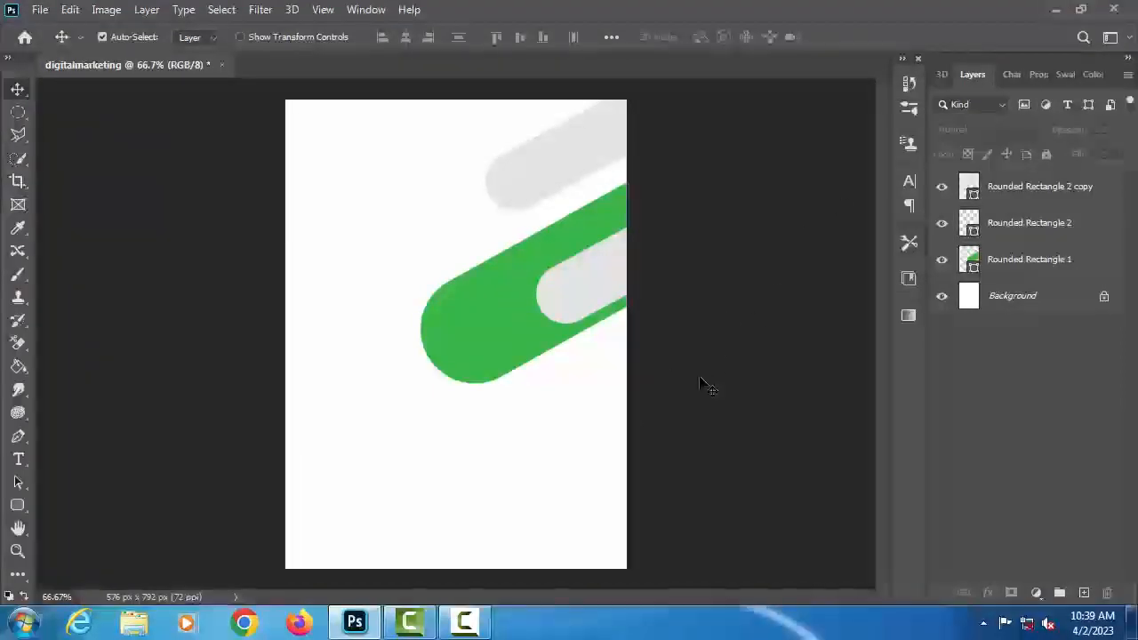
Step: Add a text layer reading "Digital" on the white area above the green shape's rounded end, in Bauhaus 93 at 36 pt
{"action": "key", "text": "t"}
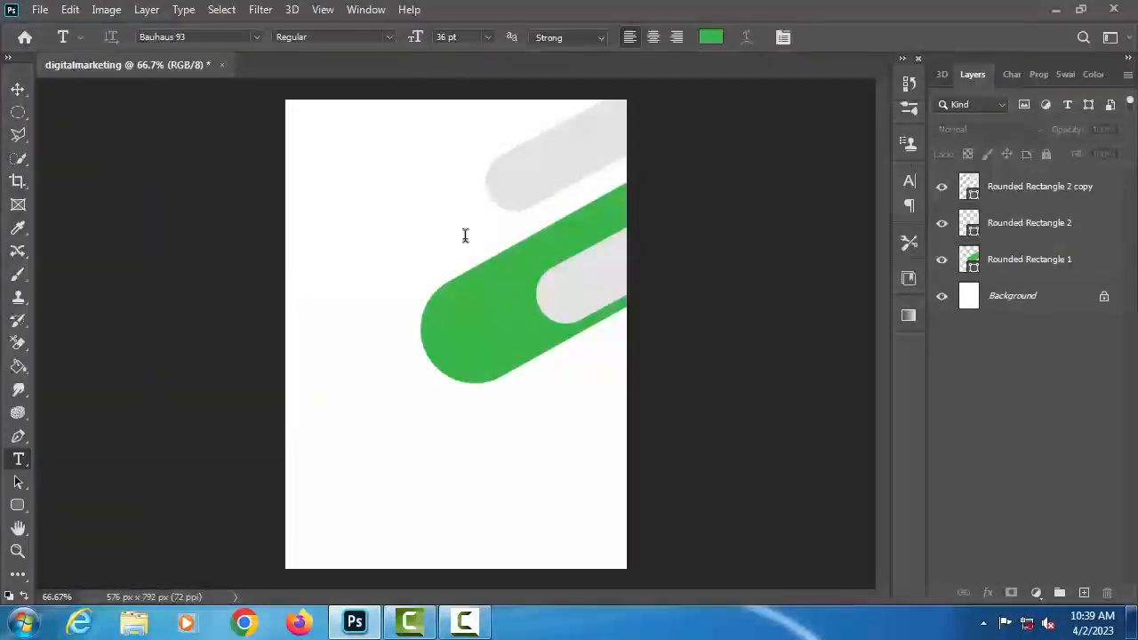
{"action": "left_click", "coordinate": [371, 237]}
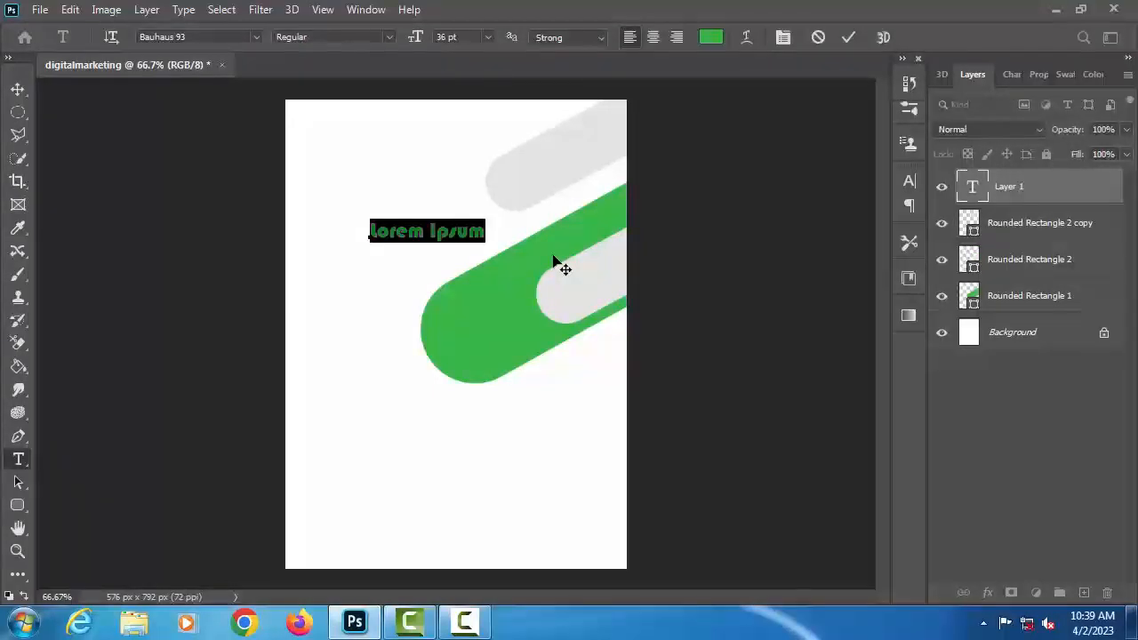
{"action": "type", "text": "D"}
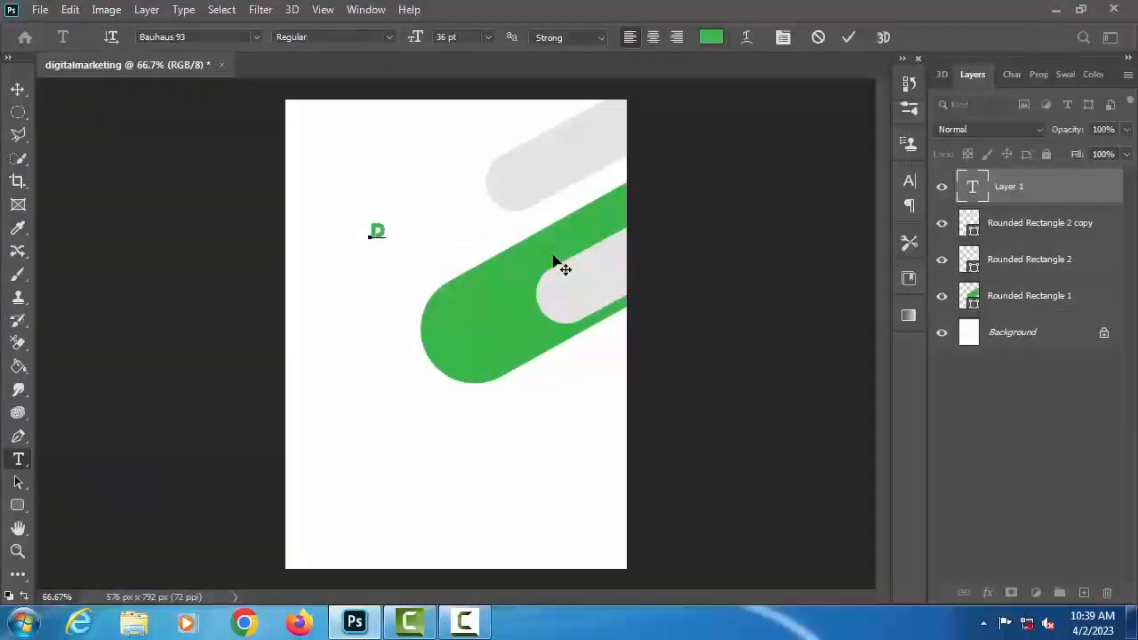
{"action": "type", "text": "IGI"}
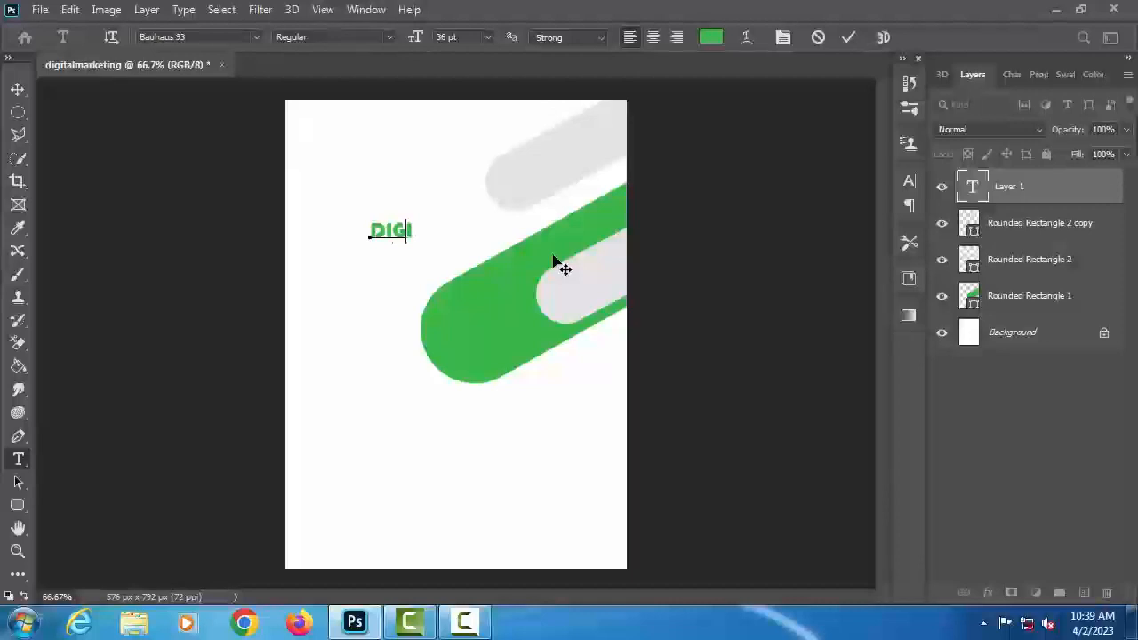
{"action": "key", "text": "BackSpace"}
{"action": "key", "text": "BackSpace"}
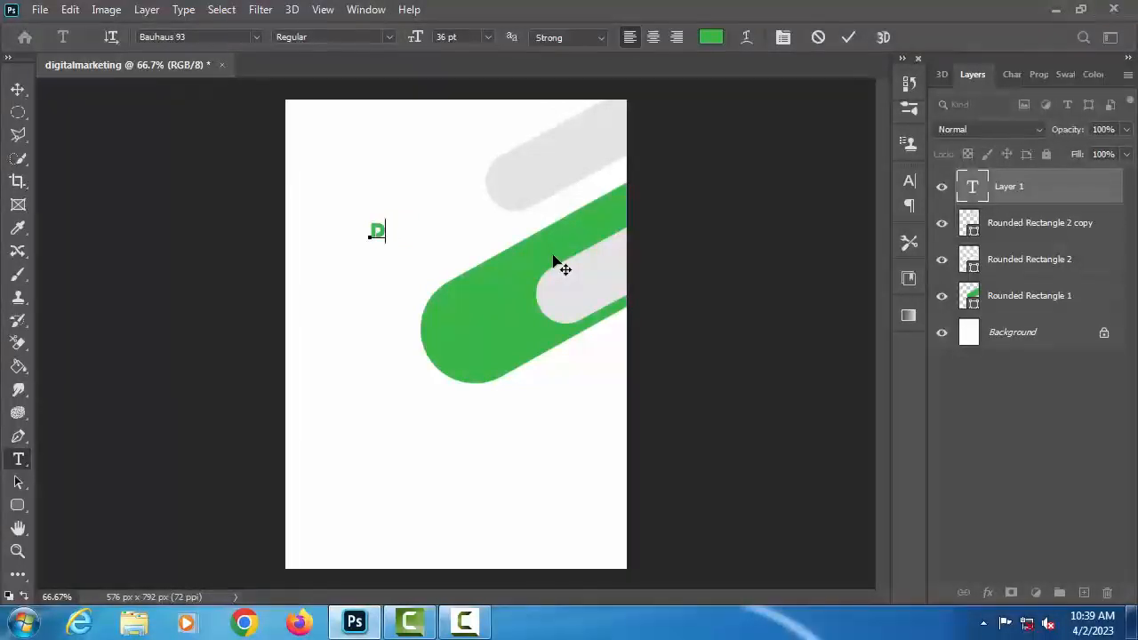
{"action": "type", "text": "ig"}
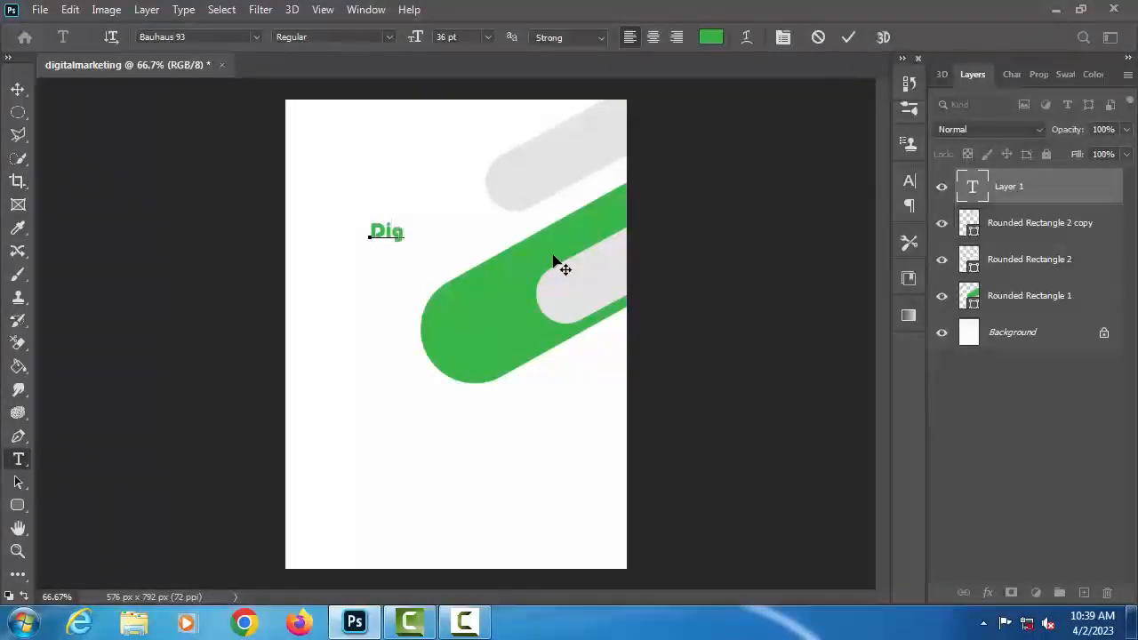
{"action": "type", "text": "it"}
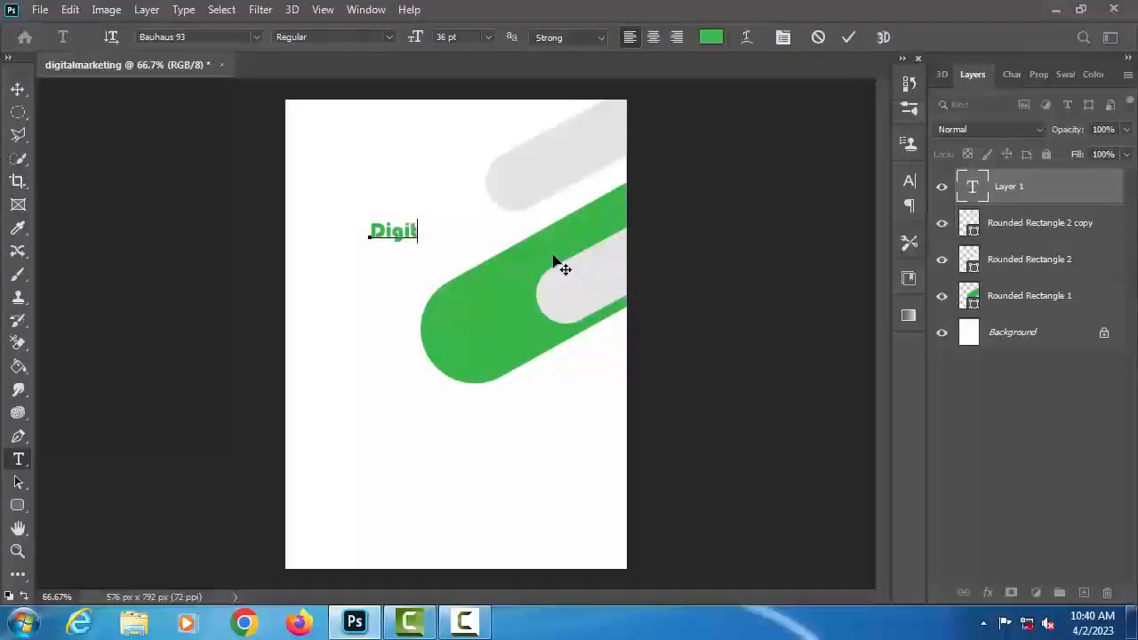
{"action": "type", "text": "sal"}
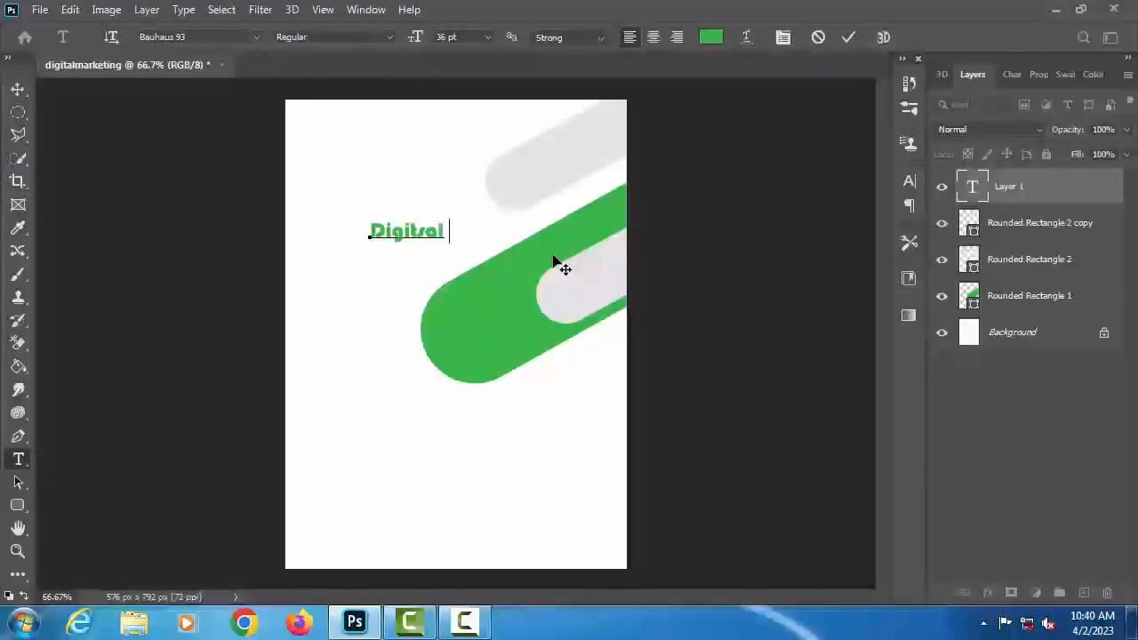
{"action": "key", "text": "BackSpace"}
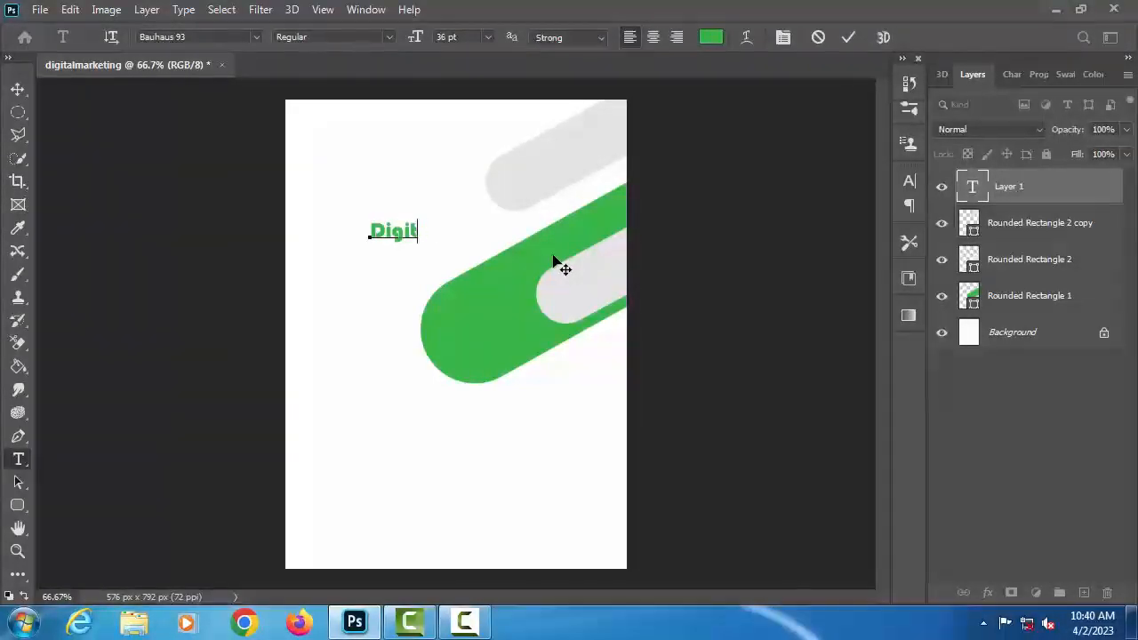
{"action": "type", "text": "al "}
Step: Add "Marketing" as the heading's second line and indent "Digital" with leading spaces so it sits centered above
{"action": "type", "text": "mag"}
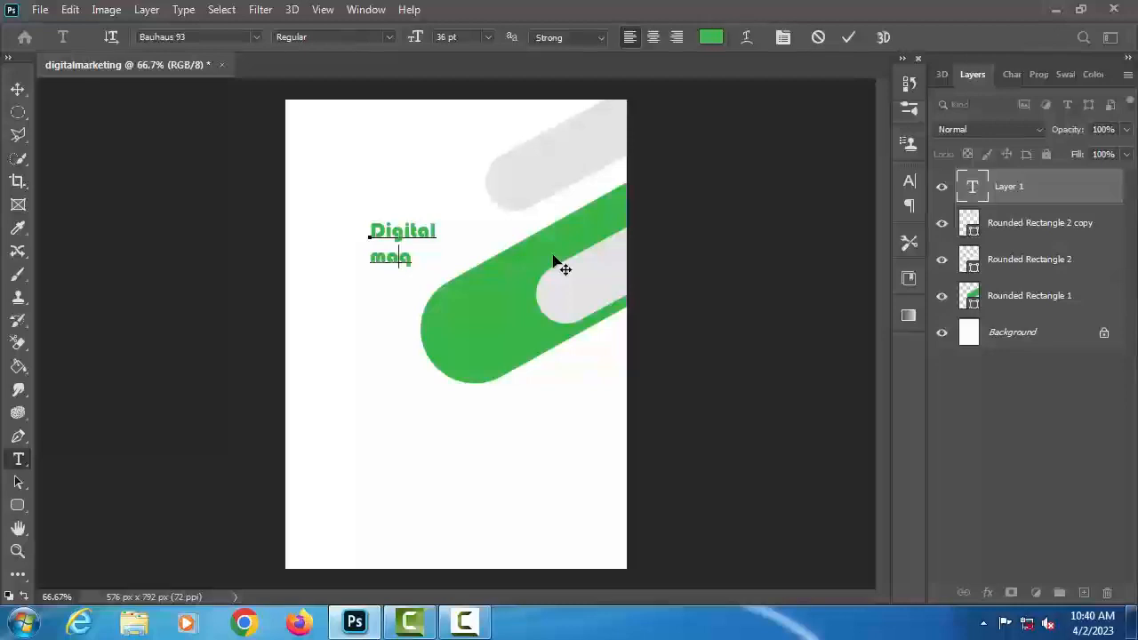
{"action": "key", "text": "BackSpace"}
{"action": "key", "text": "BackSpace"}
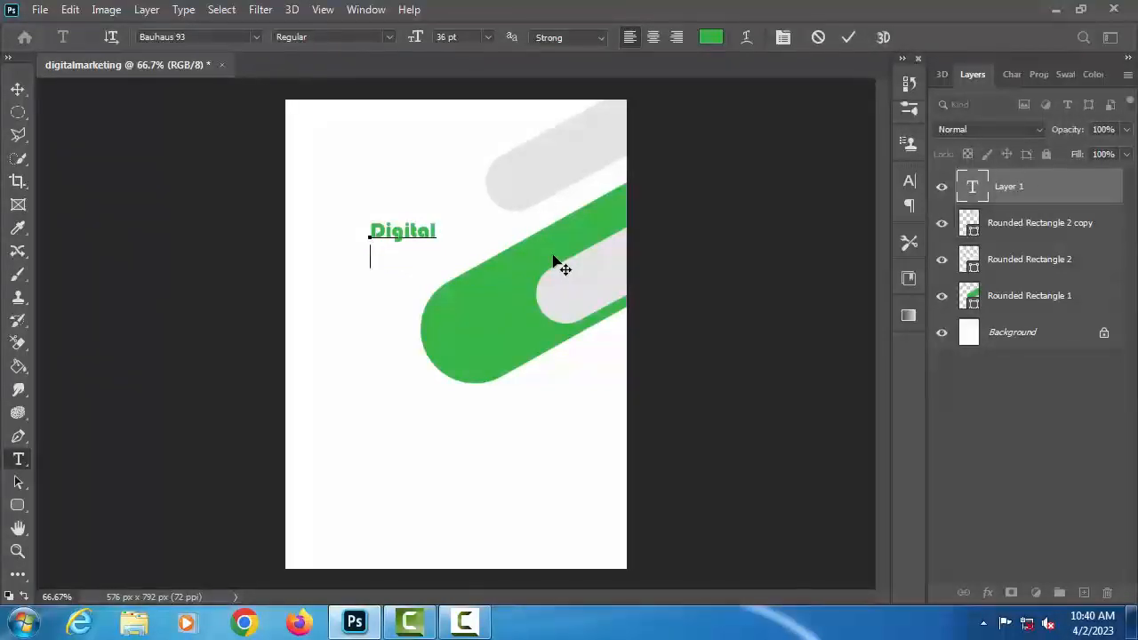
{"action": "type", "text": "m"}
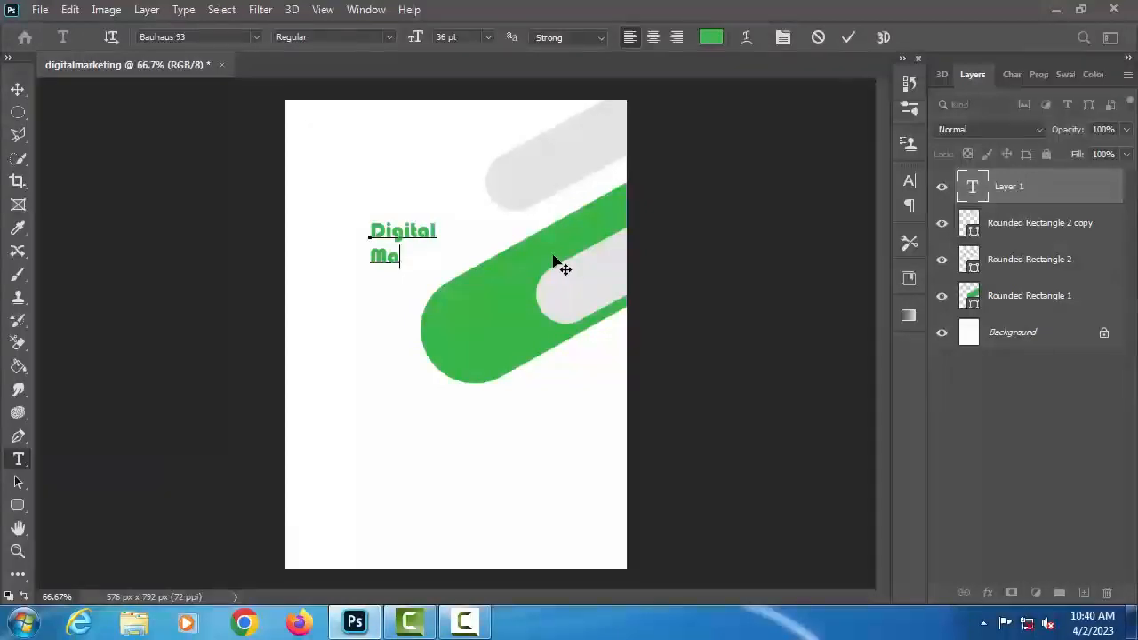
{"action": "type", "text": "a"}
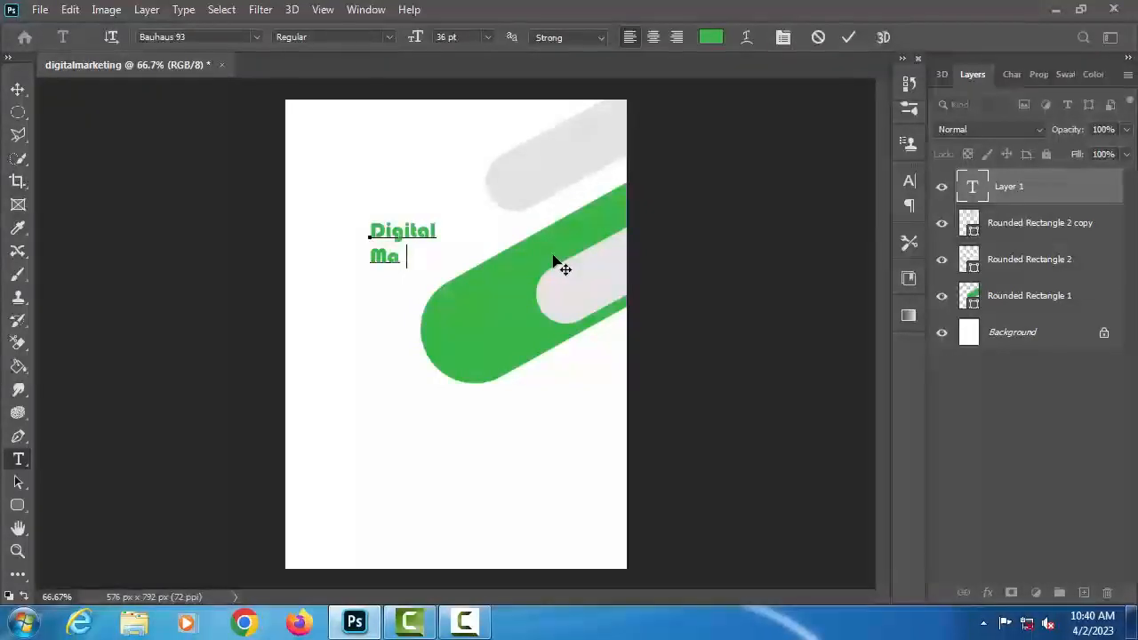
{"action": "type", "text": "rke"}
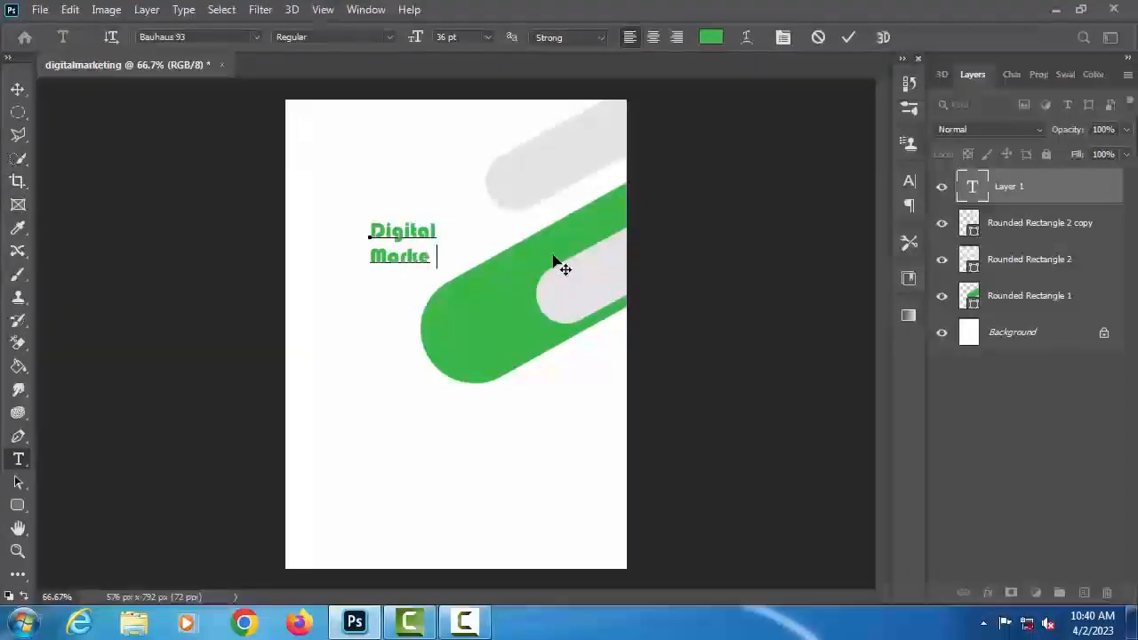
{"action": "type", "text": "tin"}
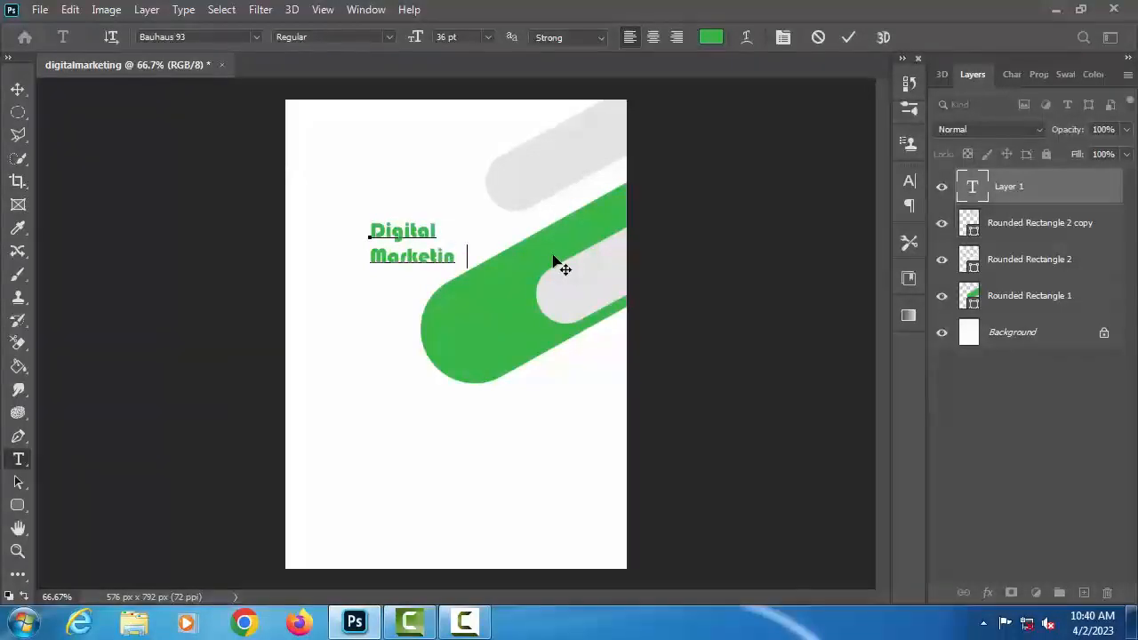
{"action": "type", "text": "g"}
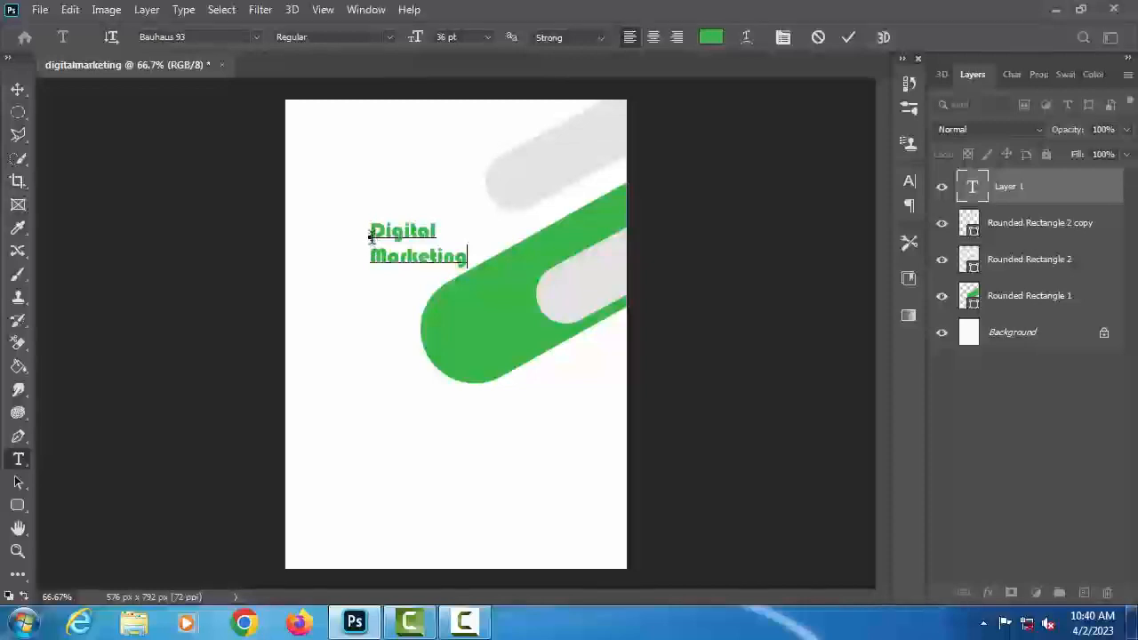
{"action": "left_click", "coordinate": [372, 233]}
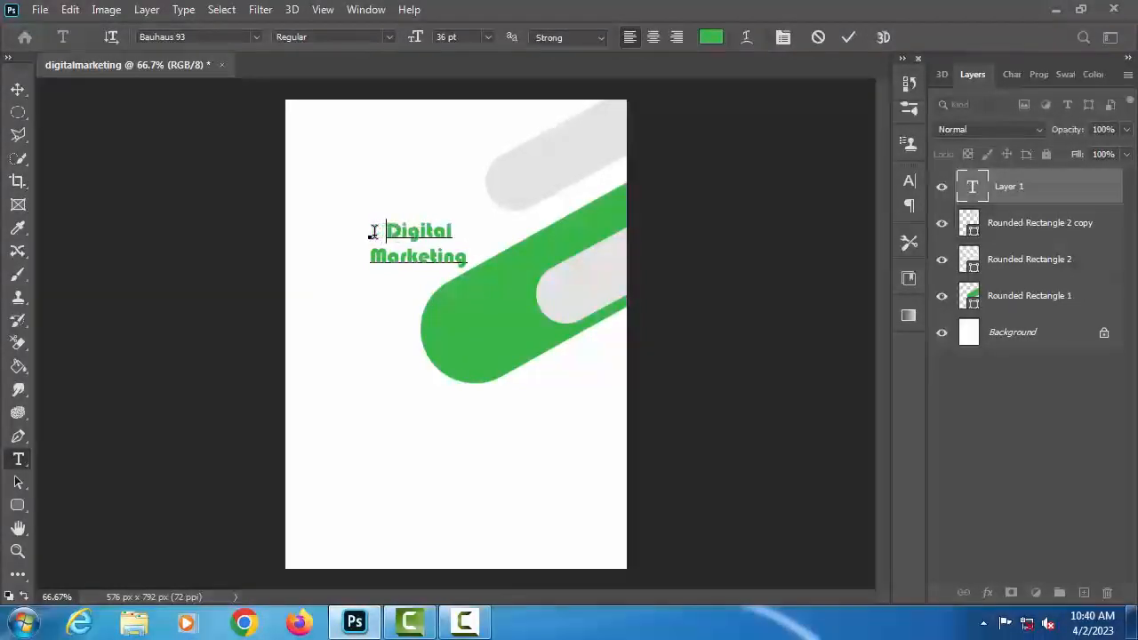
Step: Recolor the whole "Digital Marketing" heading to medium gray 7e7f7e
{"action": "key", "text": "ctrl+a"}
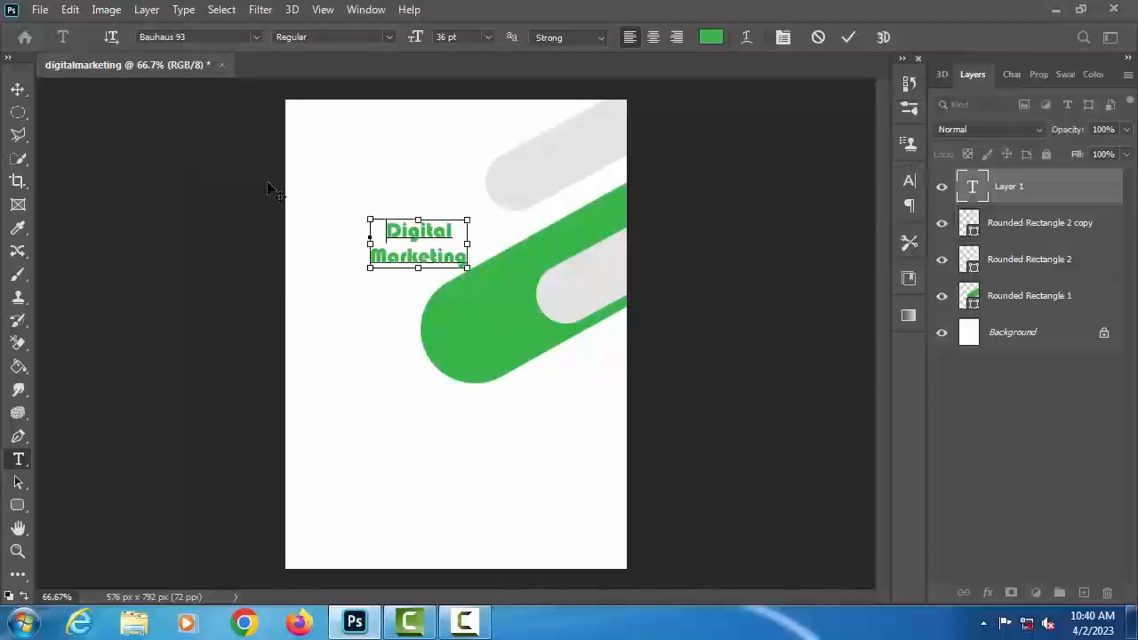
{"action": "left_click", "coordinate": [709, 39]}
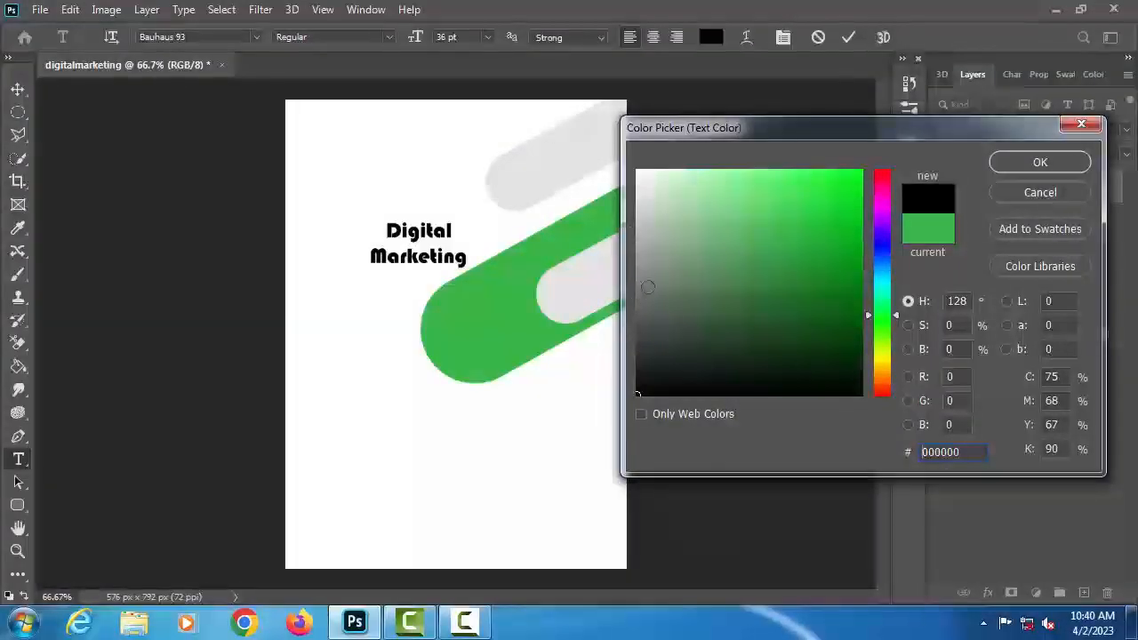
{"action": "left_click", "coordinate": [639, 283]}
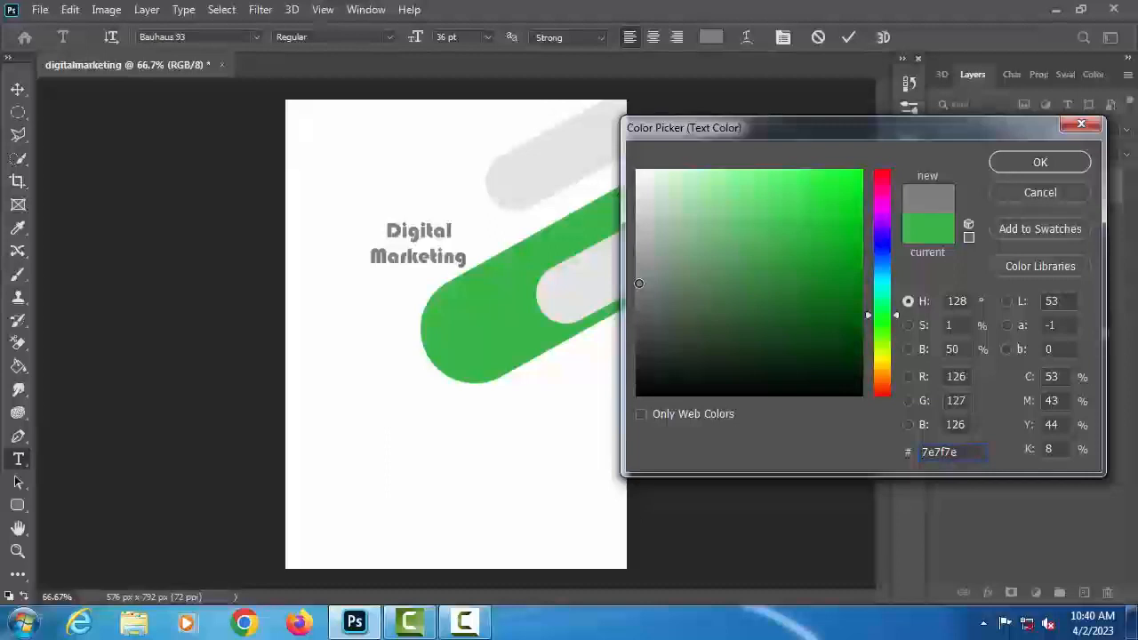
{"action": "left_click", "coordinate": [1037, 162]}
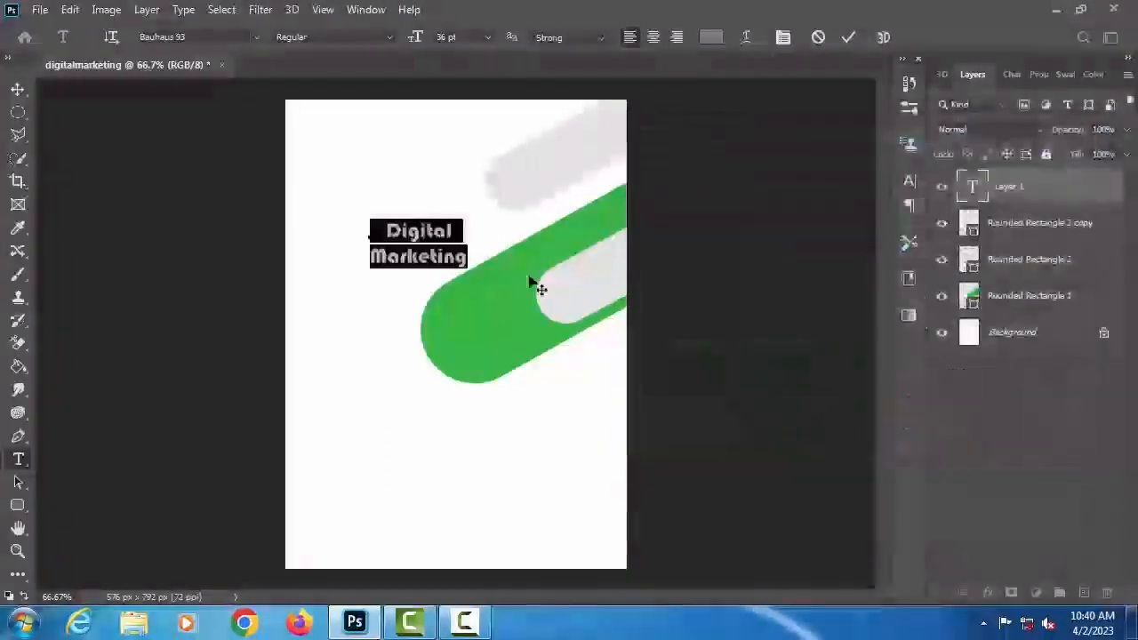
Step: Change the heading's font to Berlin Sans FB Demi Bold and commit the text edit
{"action": "left_click", "coordinate": [181, 36]}
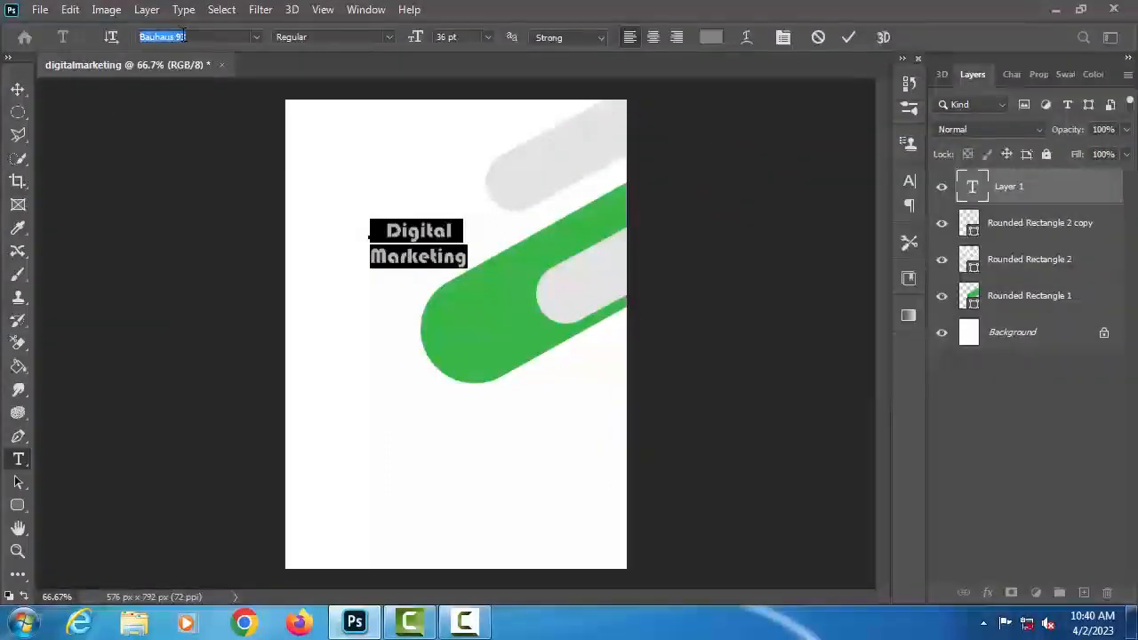
{"action": "type", "text": "Bl"}
{"action": "key", "text": "Up"}
{"action": "key", "text": "Up"}
{"action": "key", "text": "Up"}
{"action": "key", "text": "Up"}
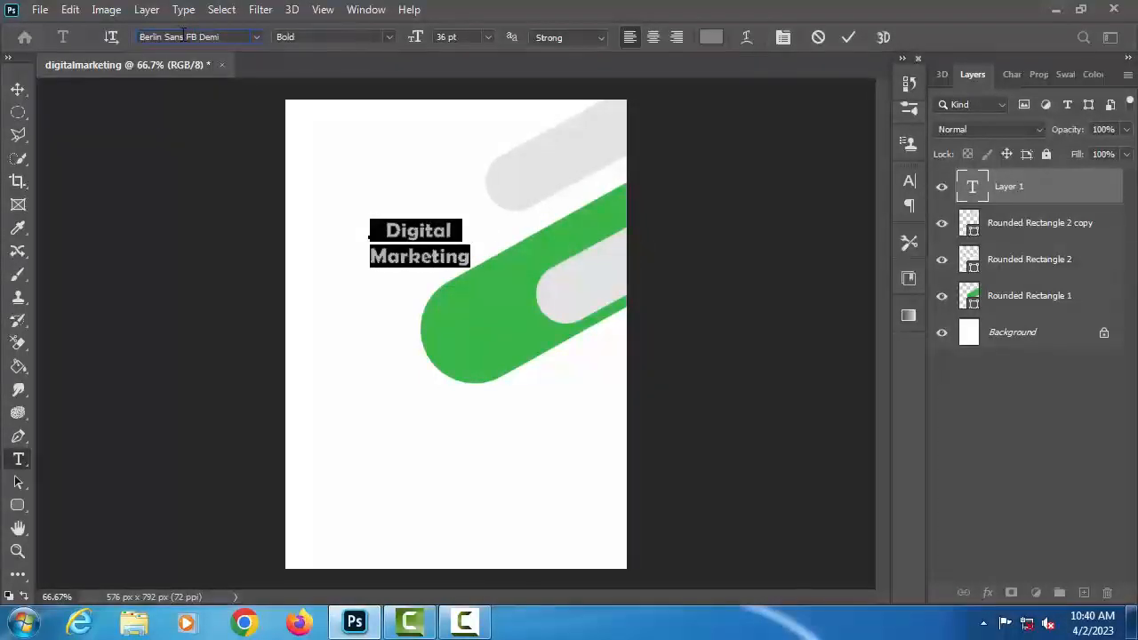
{"action": "left_click", "coordinate": [17, 89]}
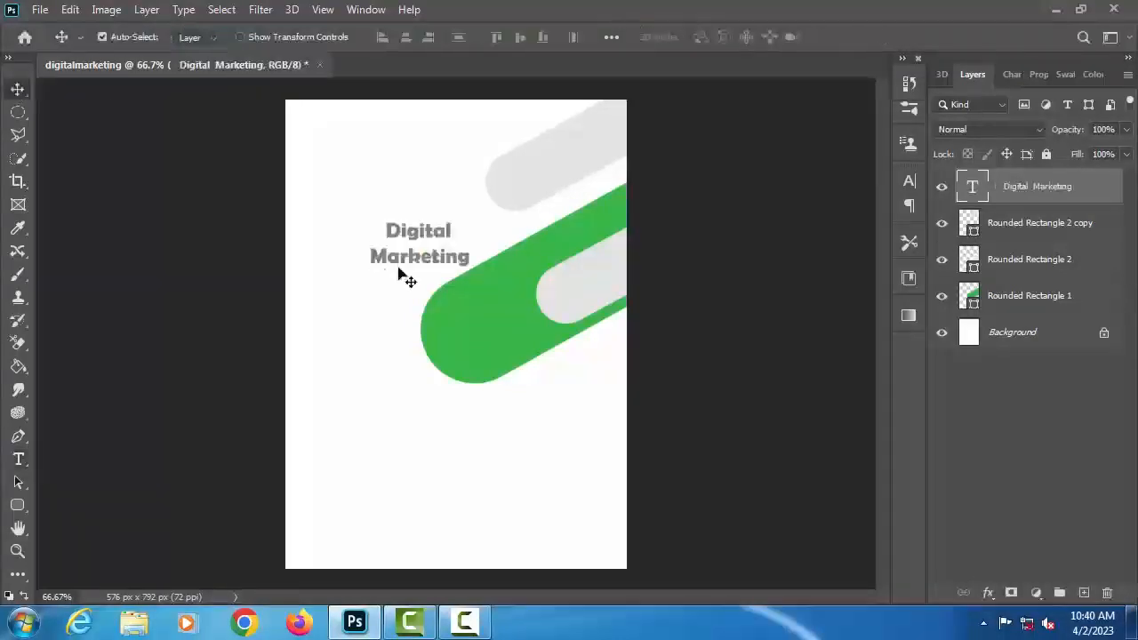
Step: Enlarge the "Digital Marketing" heading from its center to about 253% width and 278% height, then deselect it
{"action": "key", "text": "ctrl+t"}
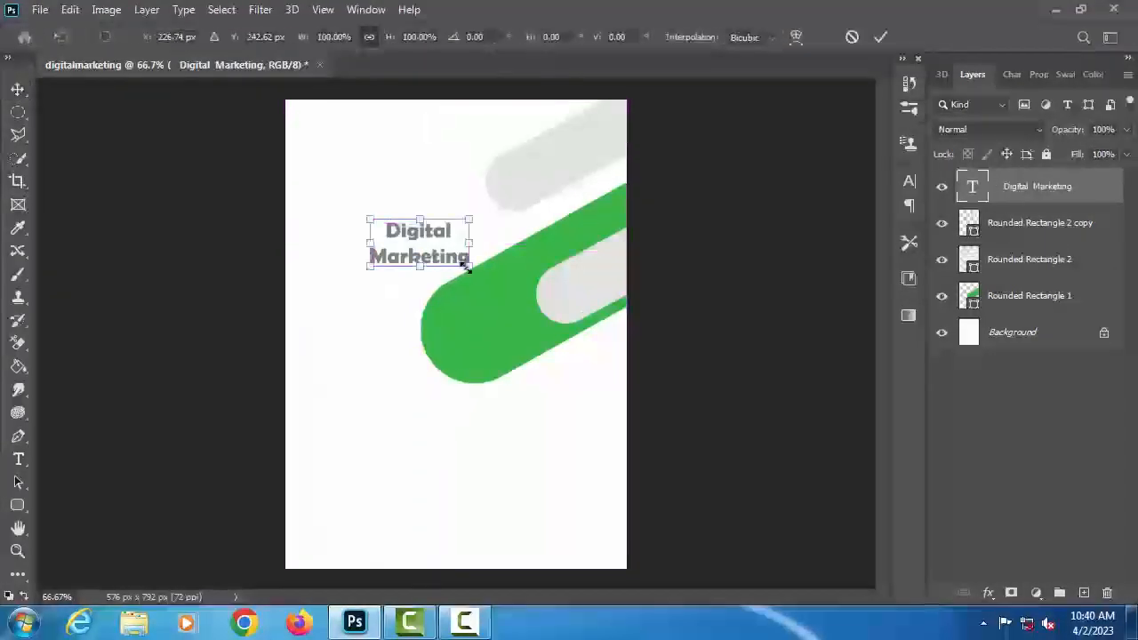
{"action": "left_click_drag", "start_coordinate": [466, 267], "coordinate": [547, 310]}
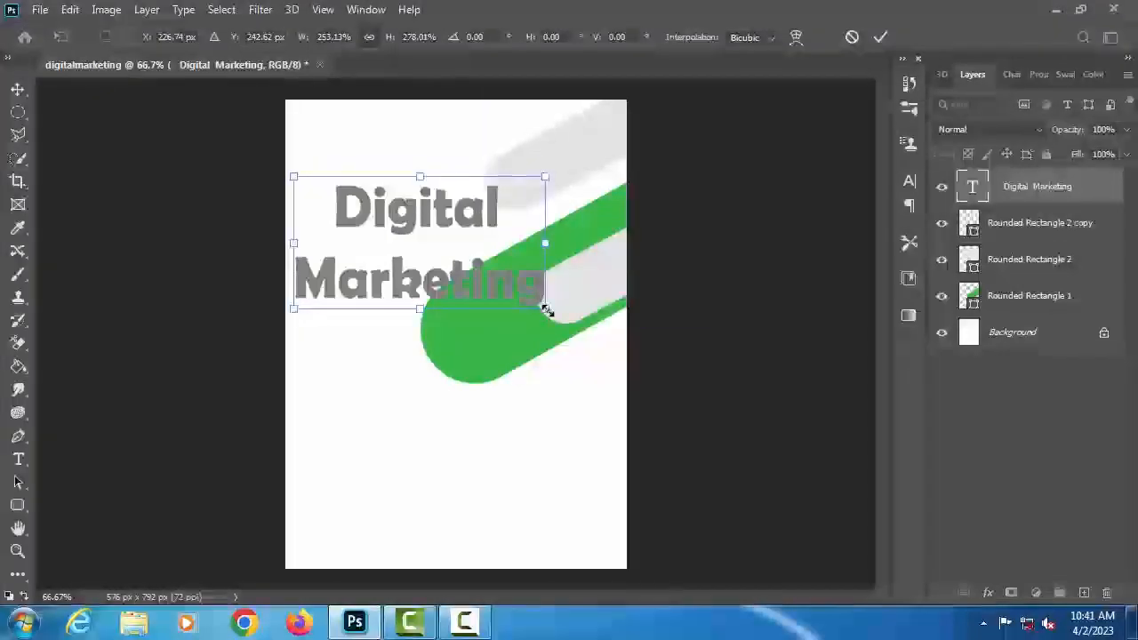
{"action": "key", "text": "Return"}
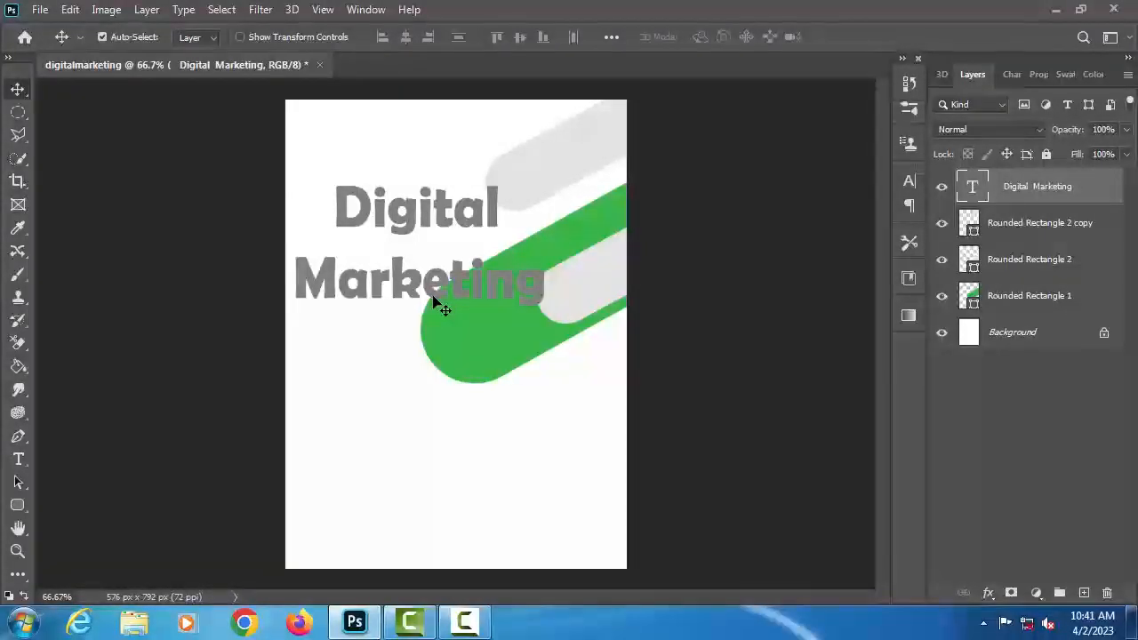
{"action": "left_click", "coordinate": [503, 444]}
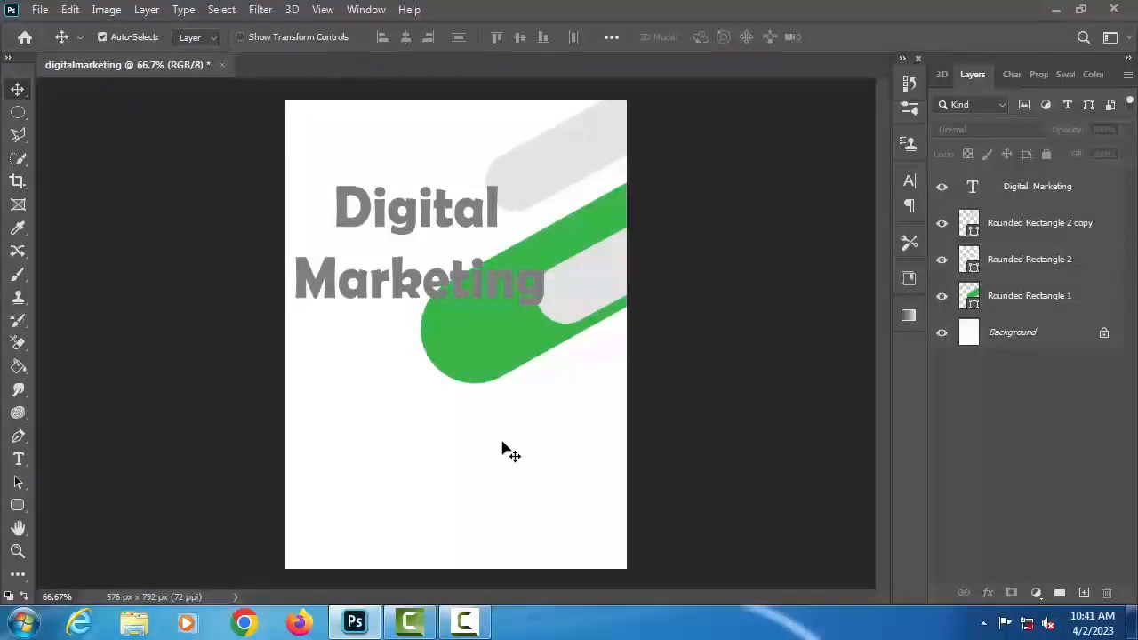
Step: Open the photo 2.jpg from the Downloads folder and select the man in it with Select Subject
{"action": "key", "text": "ctrl+o"}
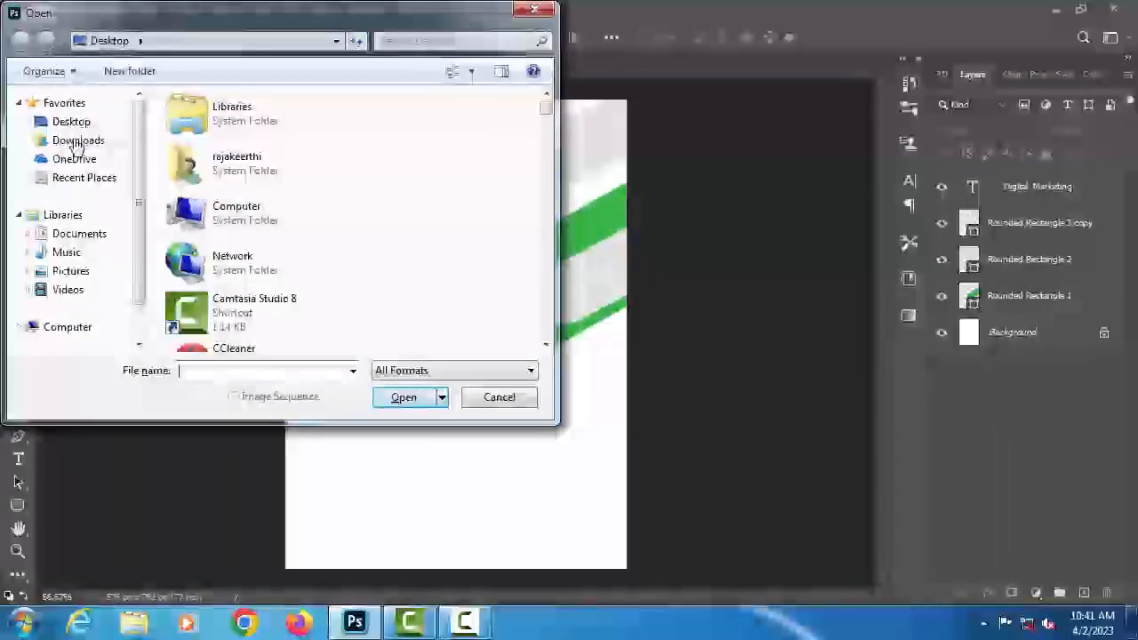
{"action": "left_click", "coordinate": [80, 140]}
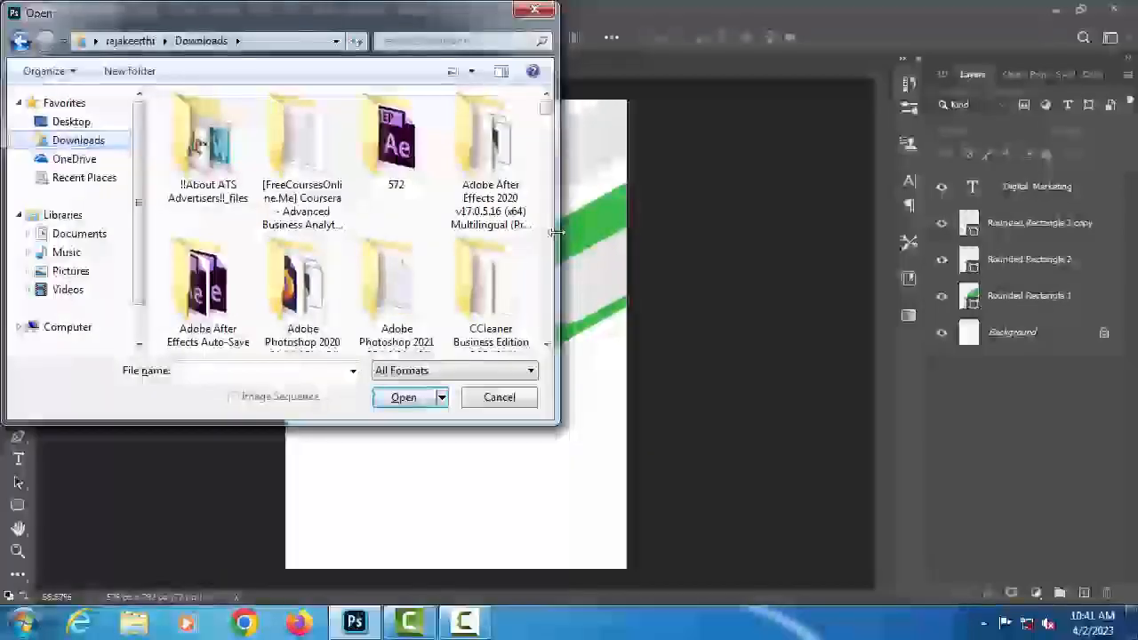
{"action": "scroll", "coordinate": [553, 236], "scroll_direction": "down", "scroll_amount": 10}
{"action": "scroll", "coordinate": [553, 236], "scroll_direction": "down", "scroll_amount": 10}
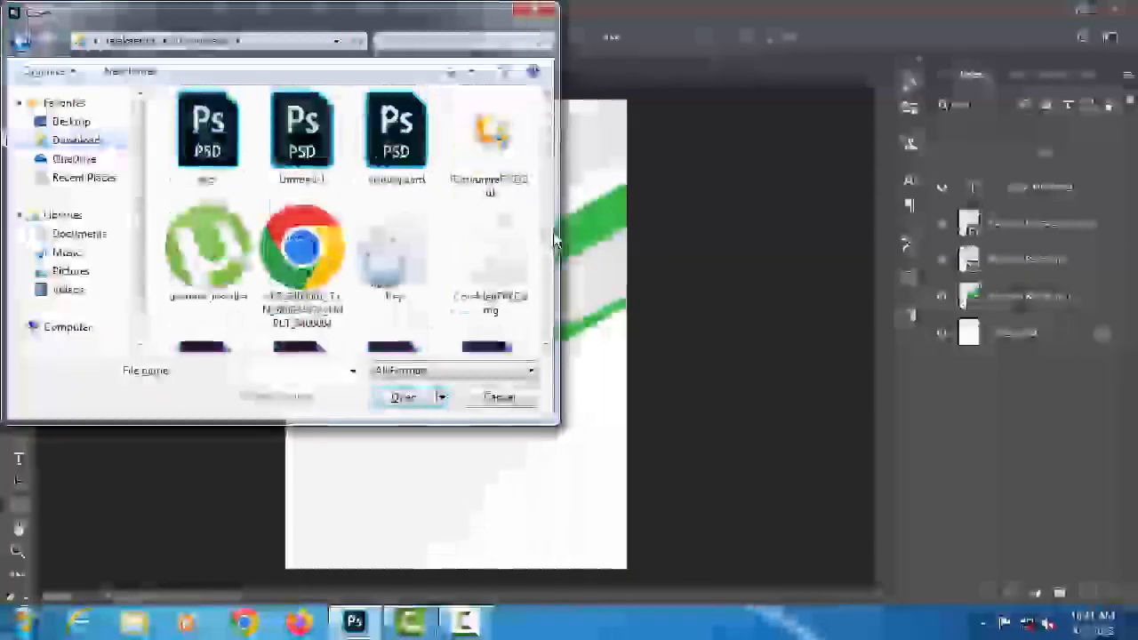
{"action": "left_click", "coordinate": [488, 168]}
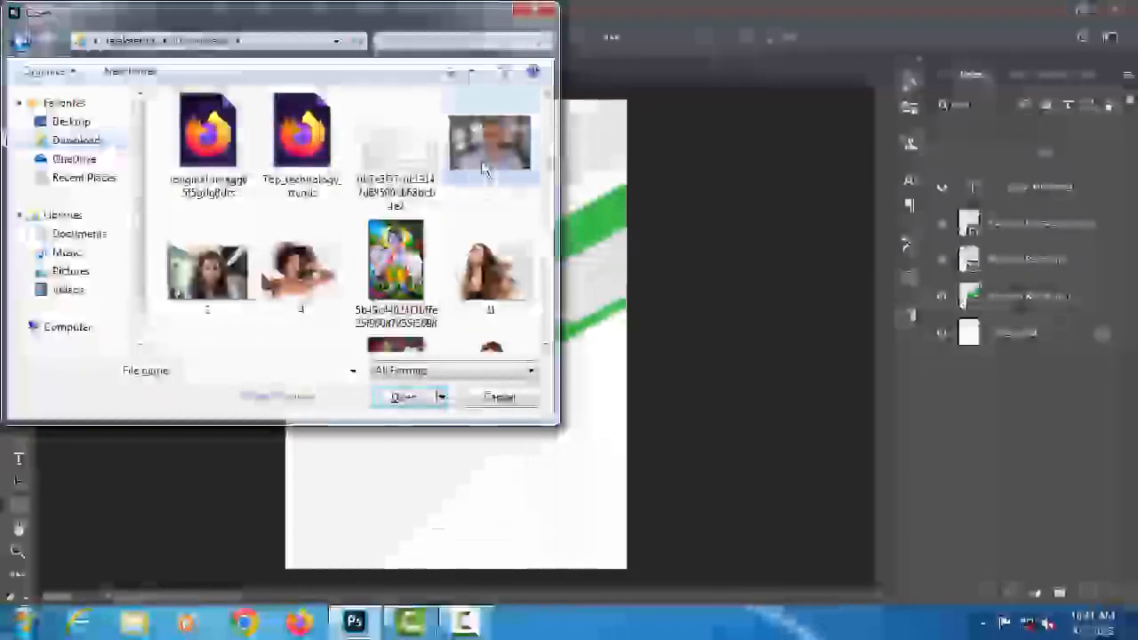
{"action": "left_click", "coordinate": [404, 397]}
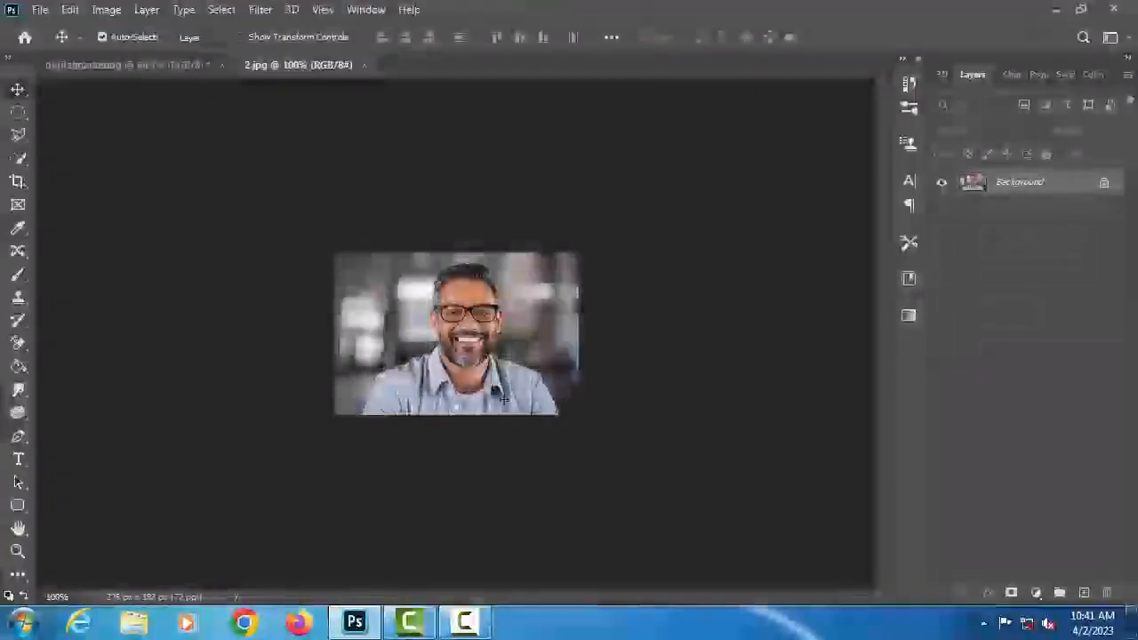
{"action": "left_click", "coordinate": [228, 12]}
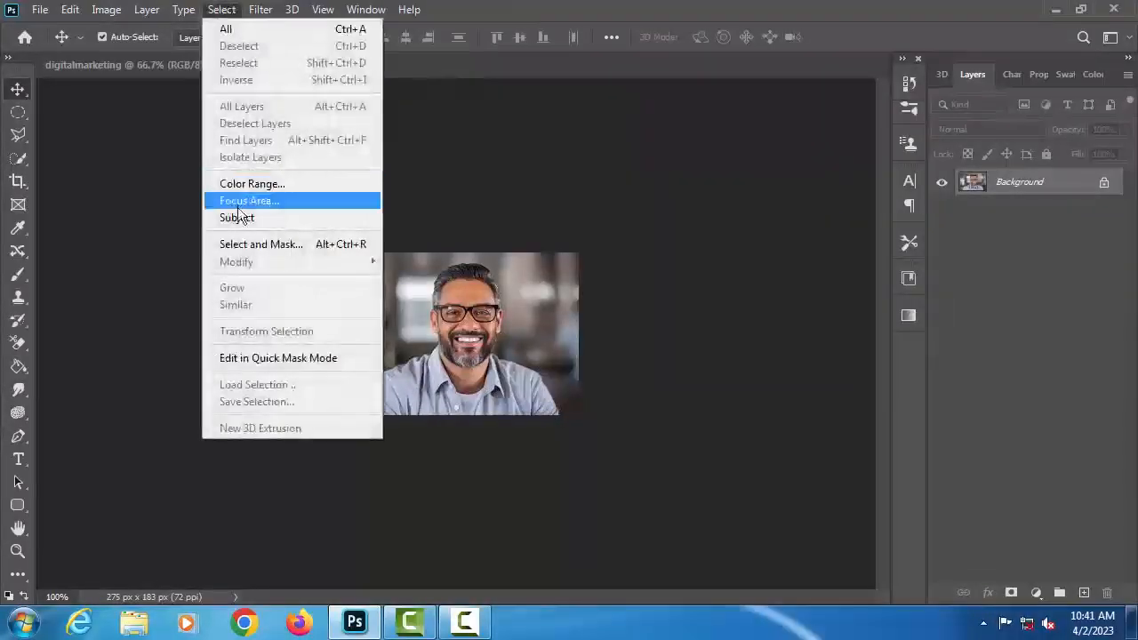
{"action": "left_click", "coordinate": [269, 219]}
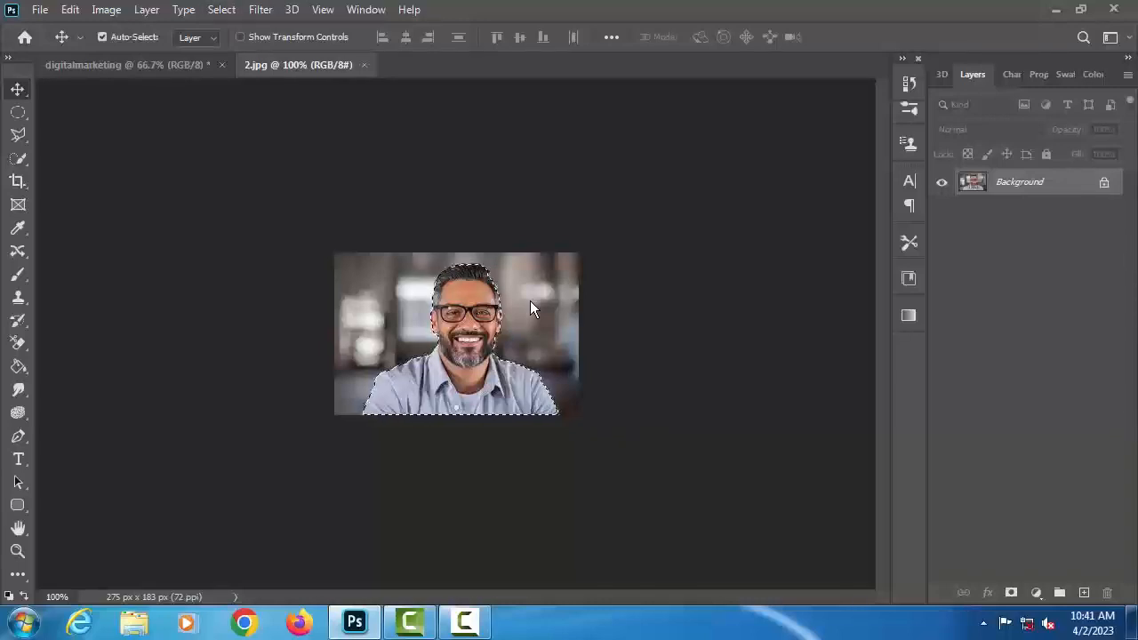
Step: Cut the selected man out of 2.jpg, paste him into the digitalmarketing flyer, and close 2.jpg without saving
{"action": "key", "text": "ctrl+x"}
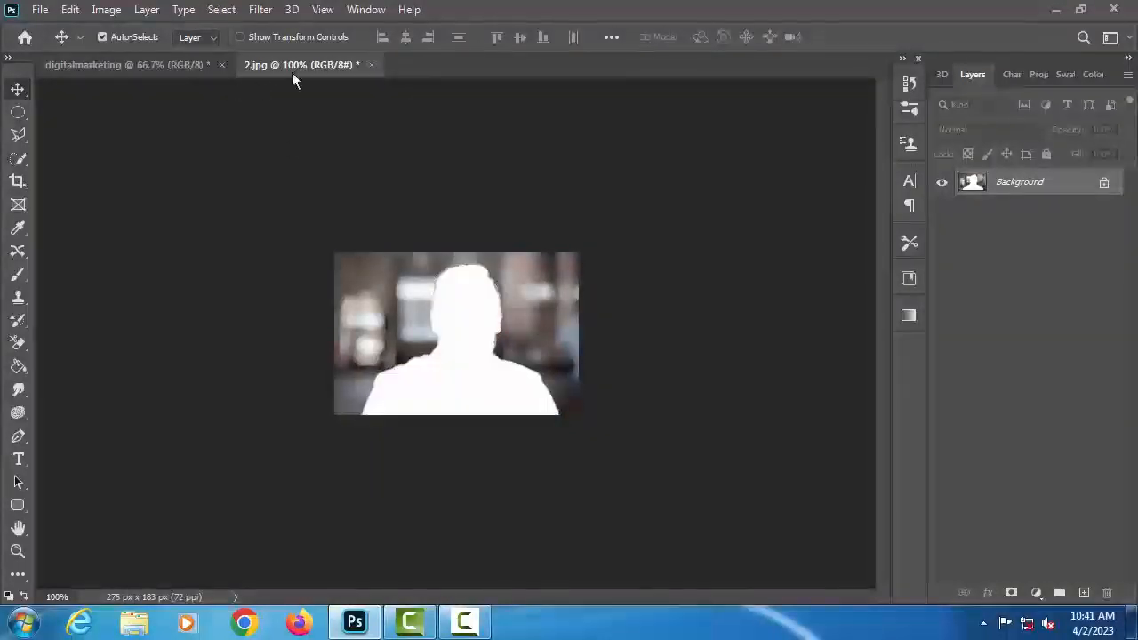
{"action": "left_click", "coordinate": [213, 72]}
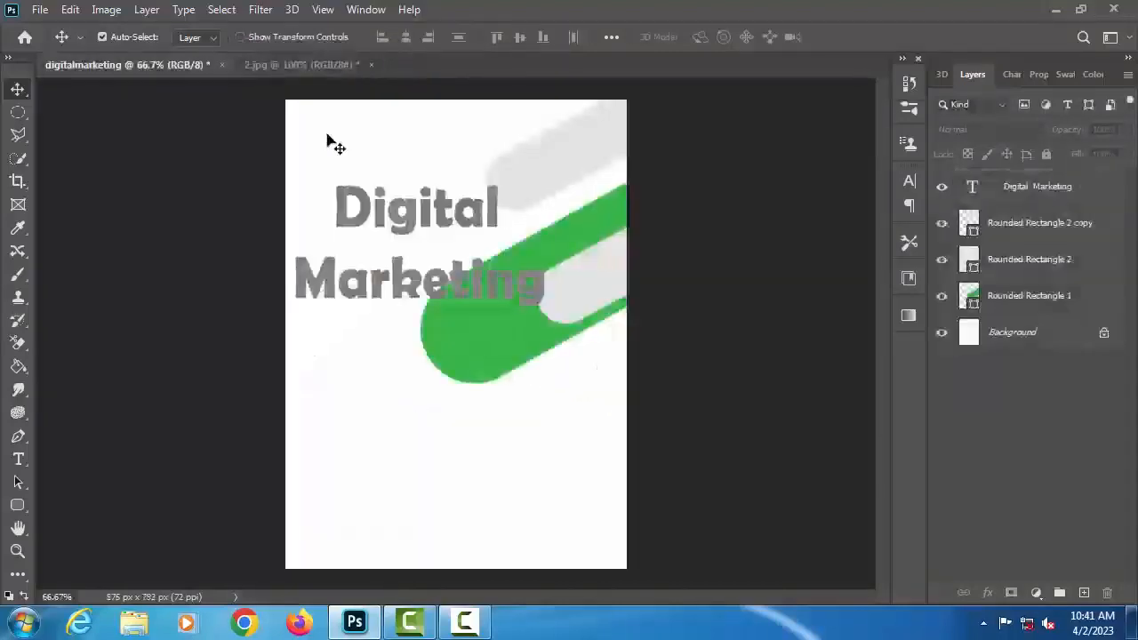
{"action": "key", "text": "ctrl+v"}
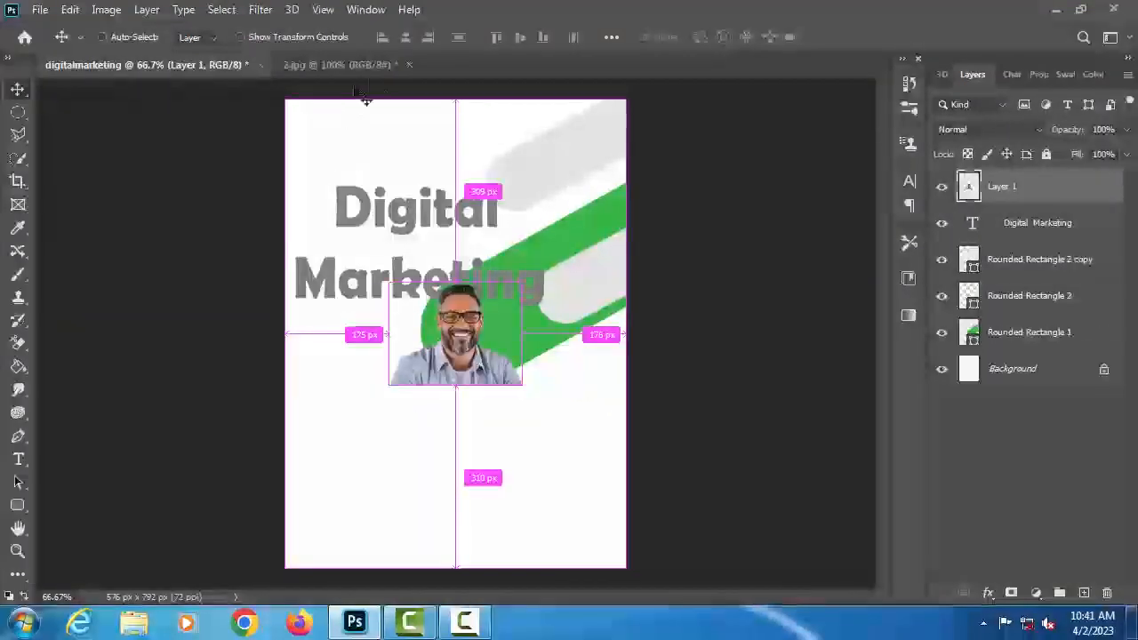
{"action": "left_click", "coordinate": [409, 64]}
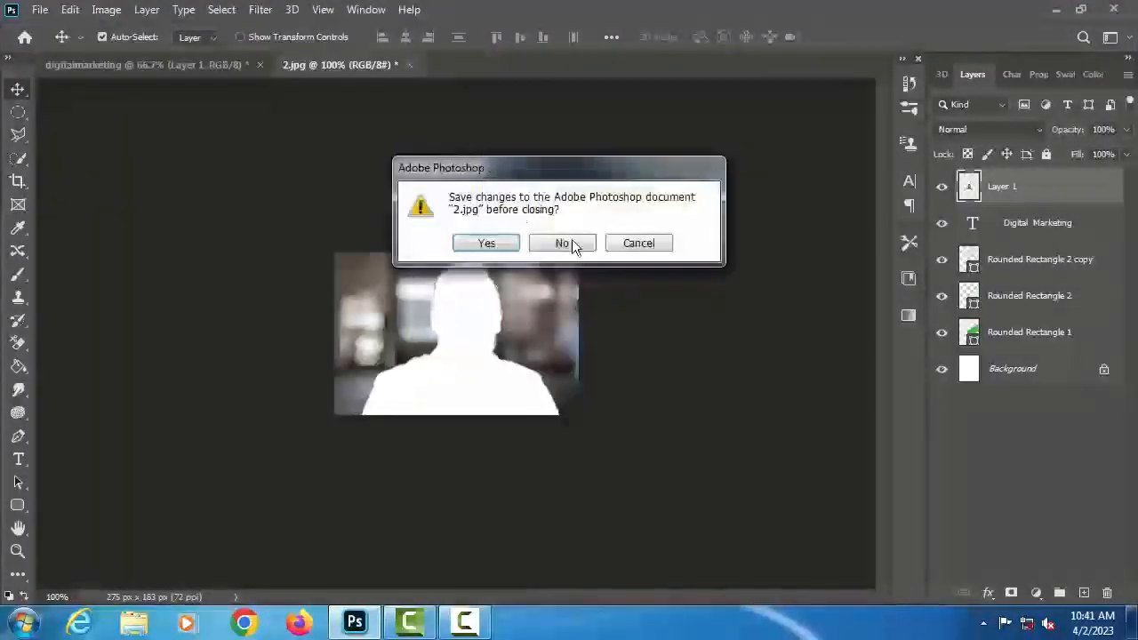
{"action": "left_click", "coordinate": [567, 243]}
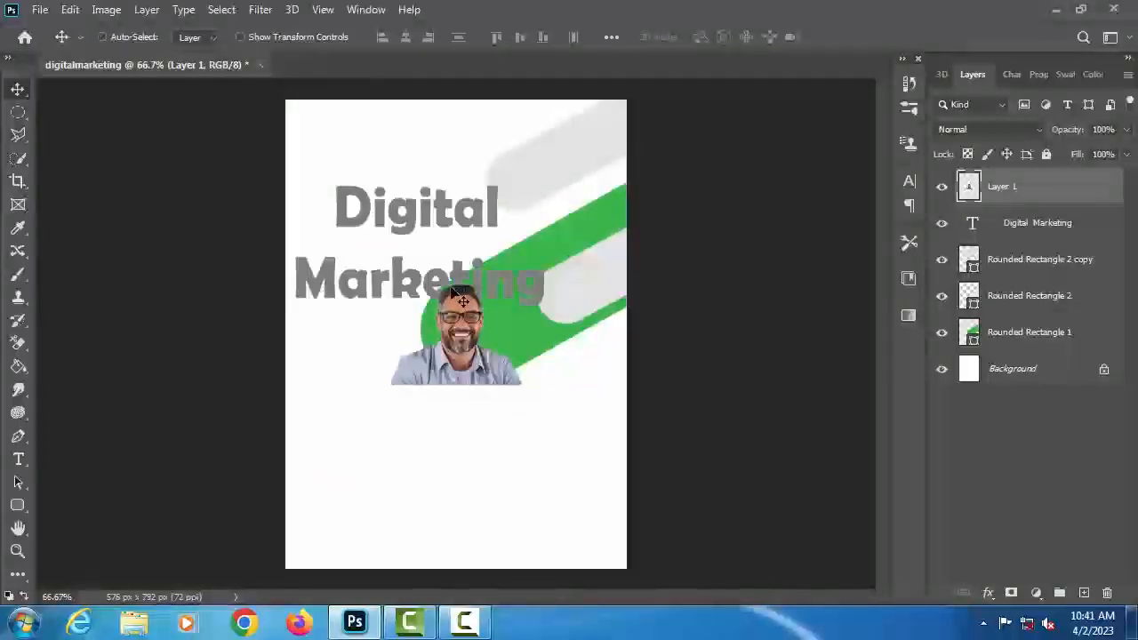
Step: Enlarge the man from his center to about 198% width and 209% height, and place him at the page's lower-right edge
{"action": "key", "text": "ctrl+t"}
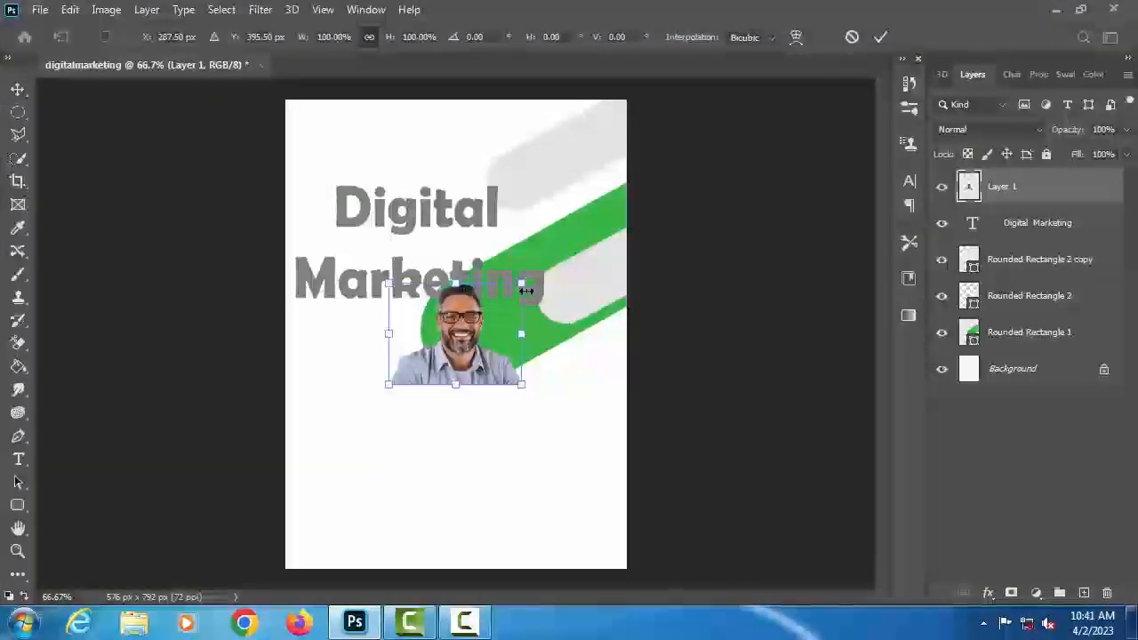
{"action": "left_click_drag", "start_coordinate": [525, 289], "coordinate": [591, 235]}
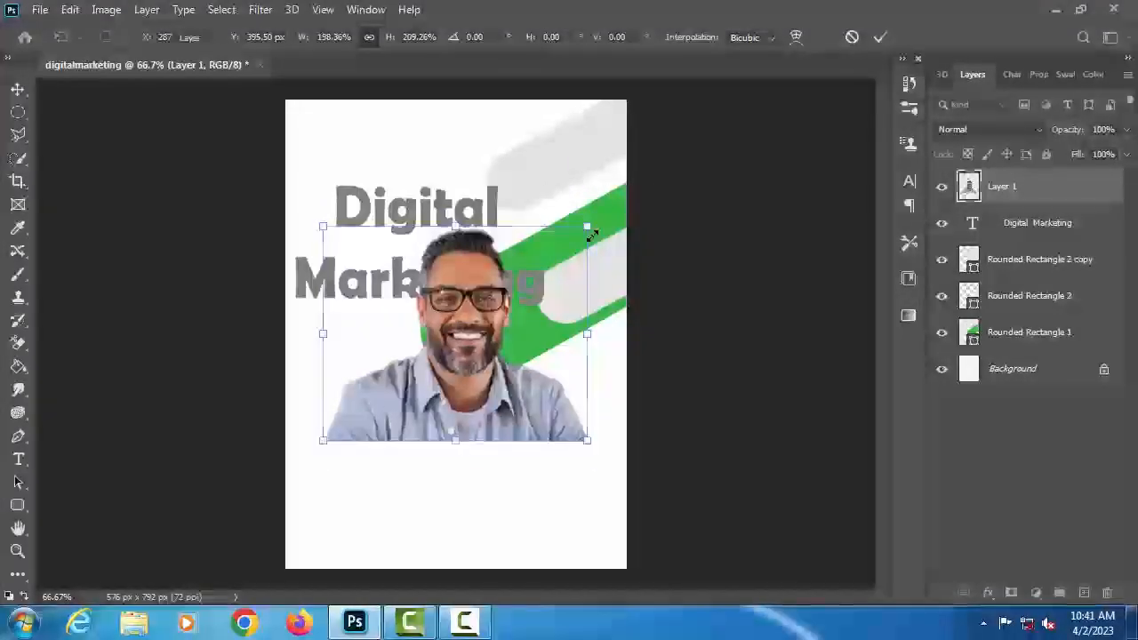
{"action": "key", "text": "Return"}
{"action": "left_click_drag", "start_coordinate": [485, 409], "coordinate": [533, 514]}
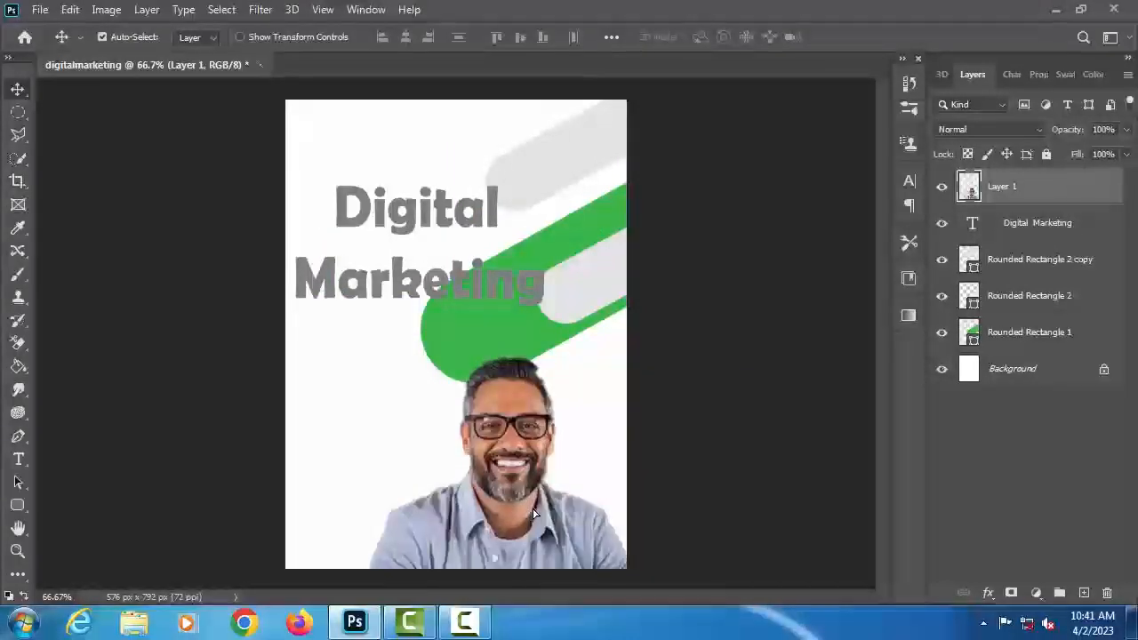
Step: Convert the man to black and white with Reds at 153% and Yellows at 113%
{"action": "key", "text": "ctrl+alt+shift+b"}
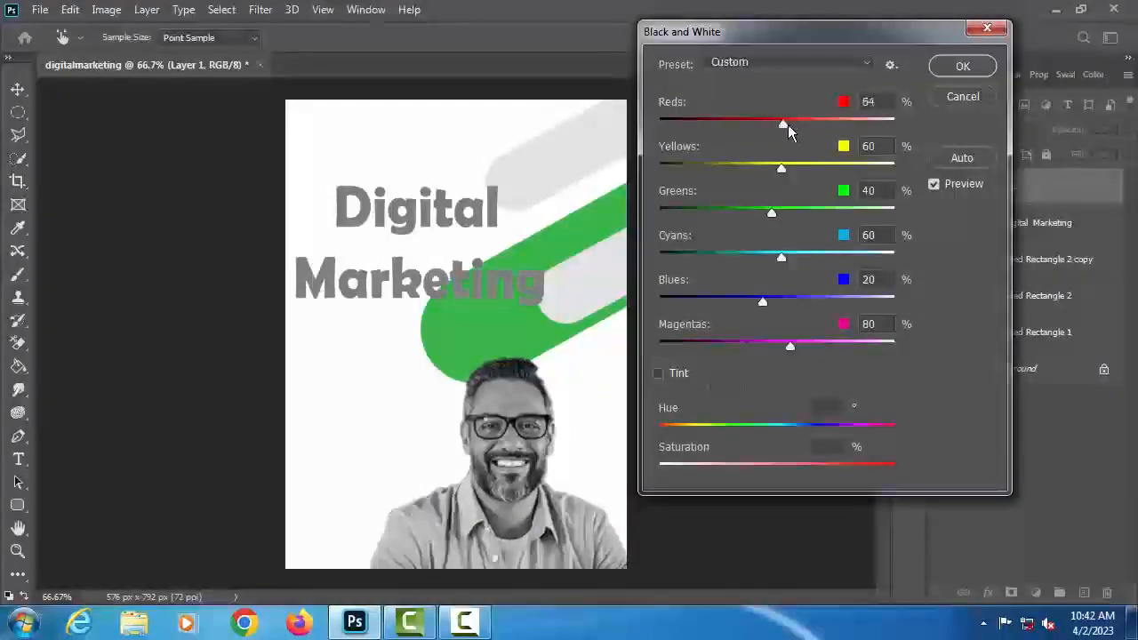
{"action": "left_click_drag", "start_coordinate": [787, 124], "coordinate": [844, 123]}
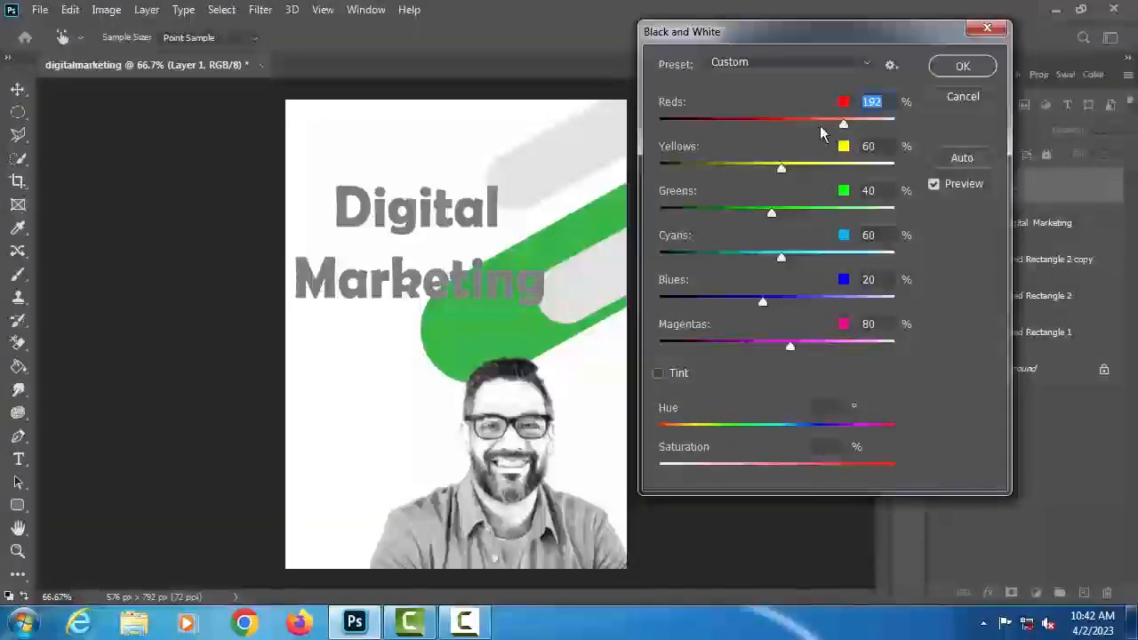
{"action": "mouse_move", "coordinate": [843, 123]}
{"action": "left_mouse_down"}
{"action": "mouse_move", "coordinate": [806, 120]}
{"action": "mouse_move", "coordinate": [826, 120]}
{"action": "left_mouse_up"}
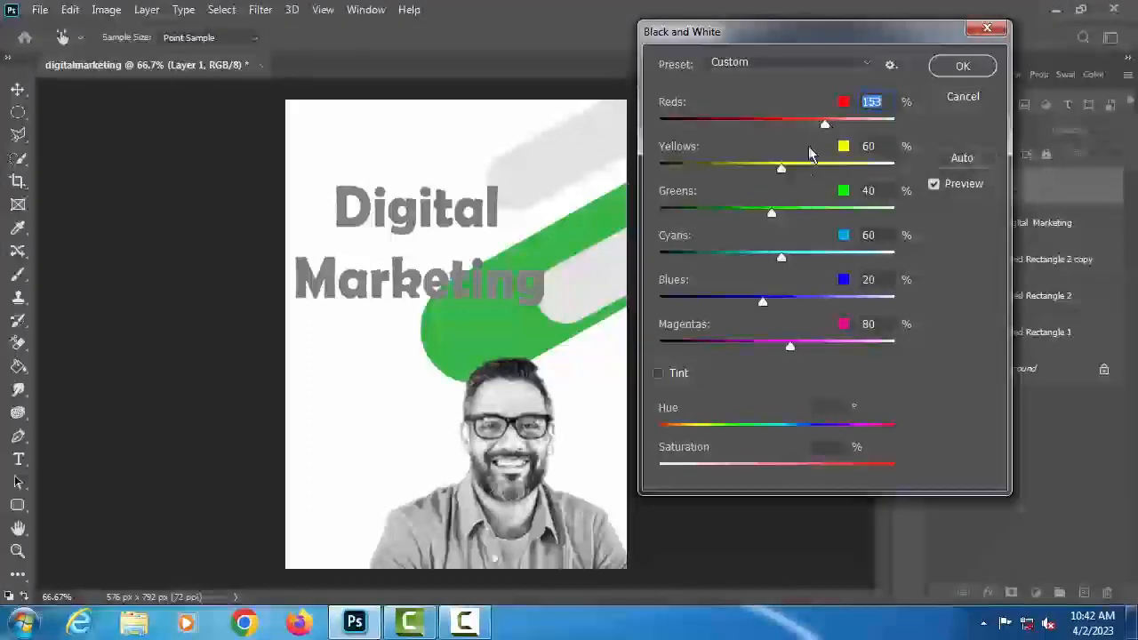
{"action": "left_click_drag", "start_coordinate": [777, 169], "coordinate": [806, 166]}
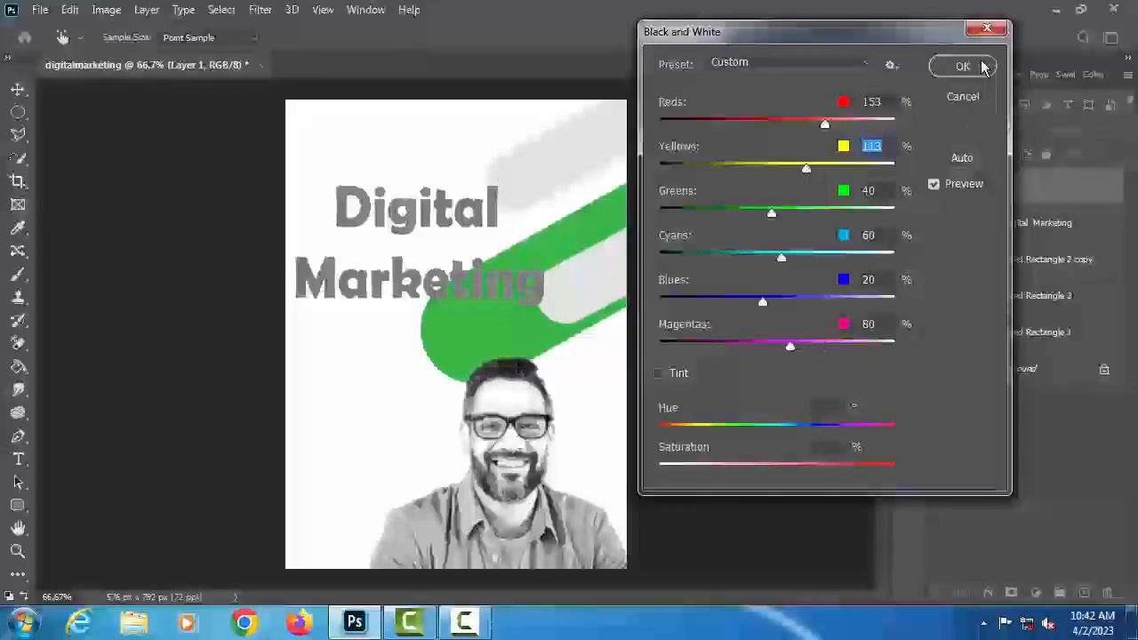
{"action": "left_click", "coordinate": [976, 70]}
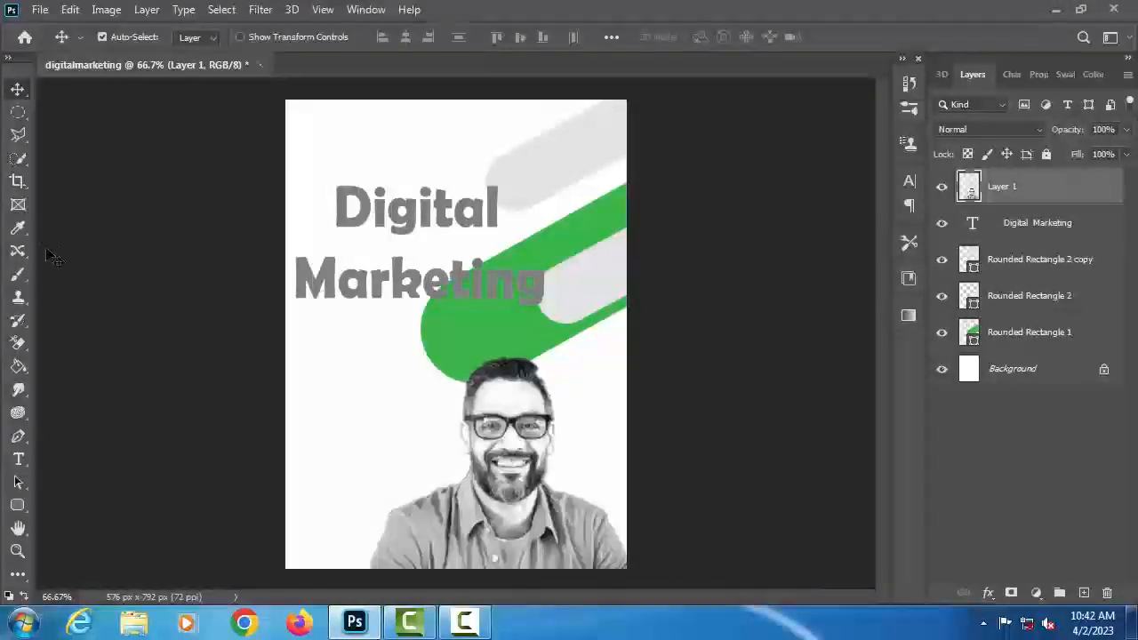
Step: Choose the Brush tool with the Kyle's Screentones 38 preset
{"action": "left_click", "coordinate": [24, 280]}
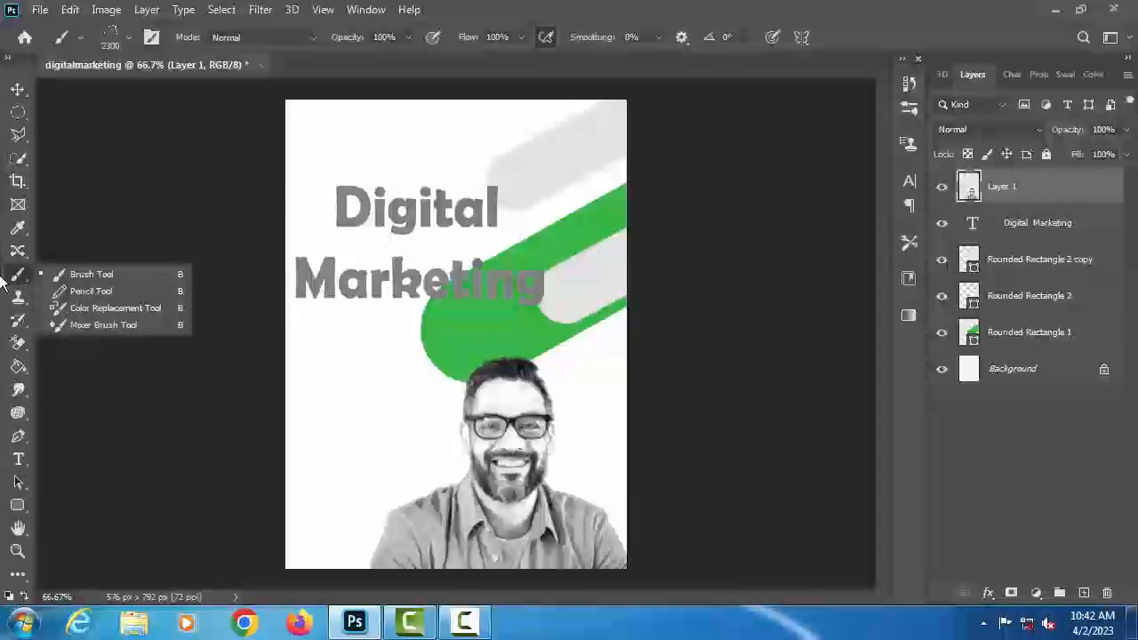
{"action": "left_click", "coordinate": [6, 280]}
{"action": "left_click", "coordinate": [10, 277]}
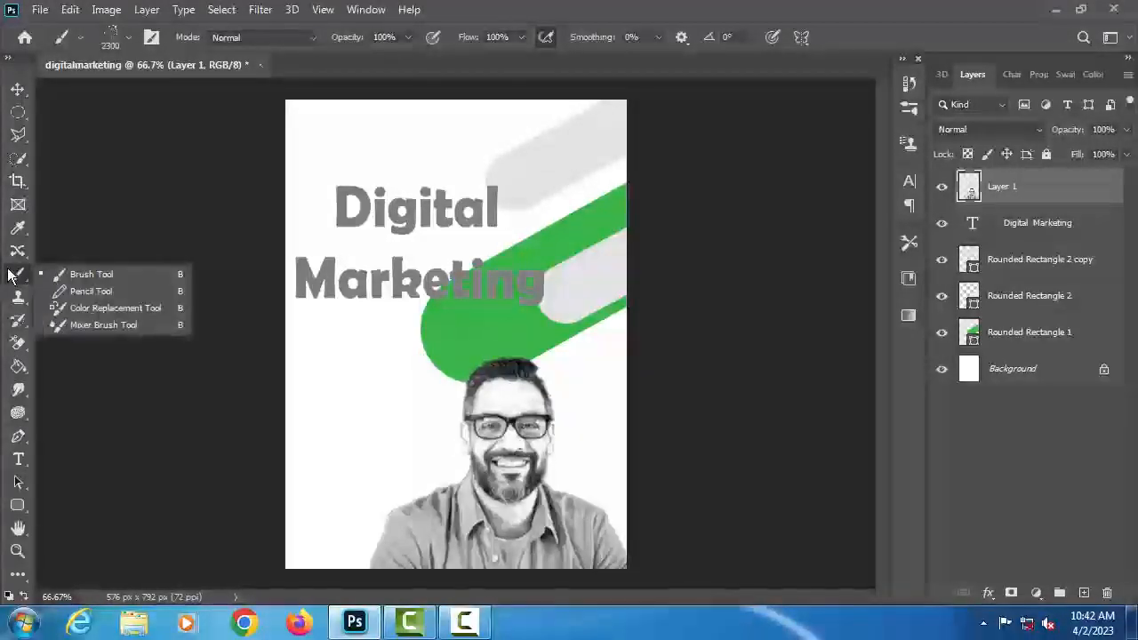
{"action": "left_click", "coordinate": [85, 272]}
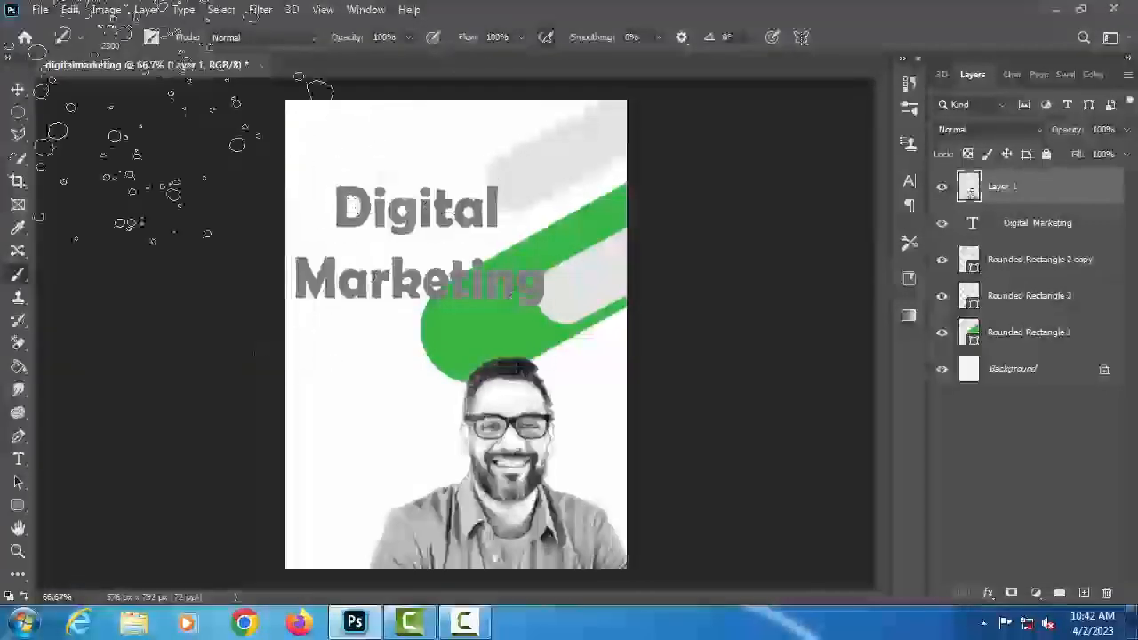
{"action": "left_click", "coordinate": [128, 38]}
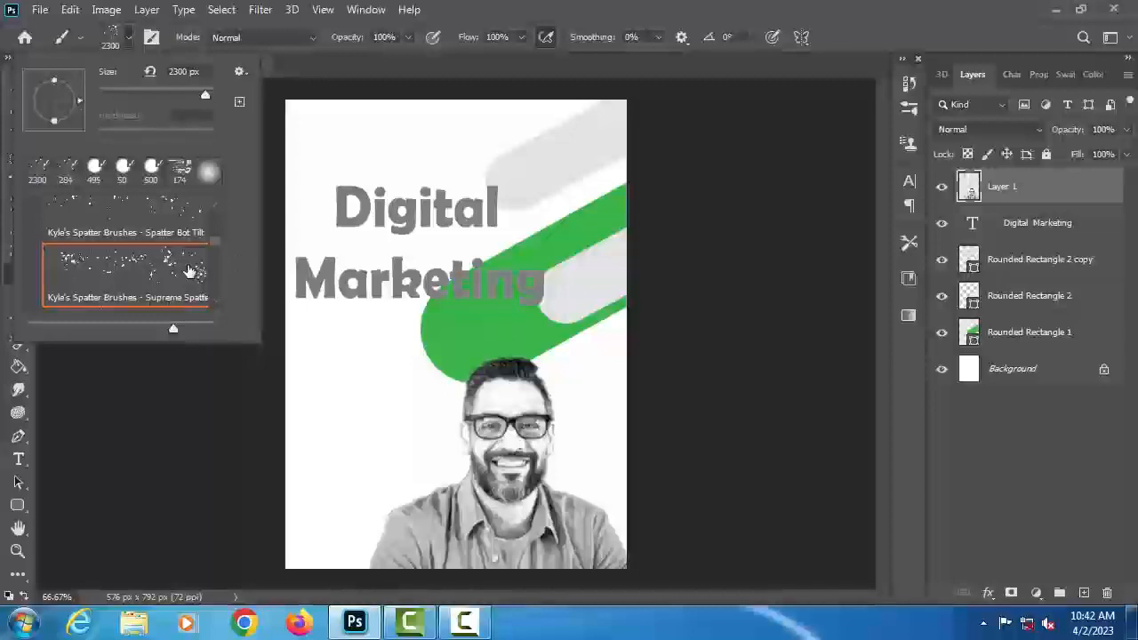
{"action": "scroll", "coordinate": [216, 285], "scroll_direction": "down", "scroll_amount": 5}
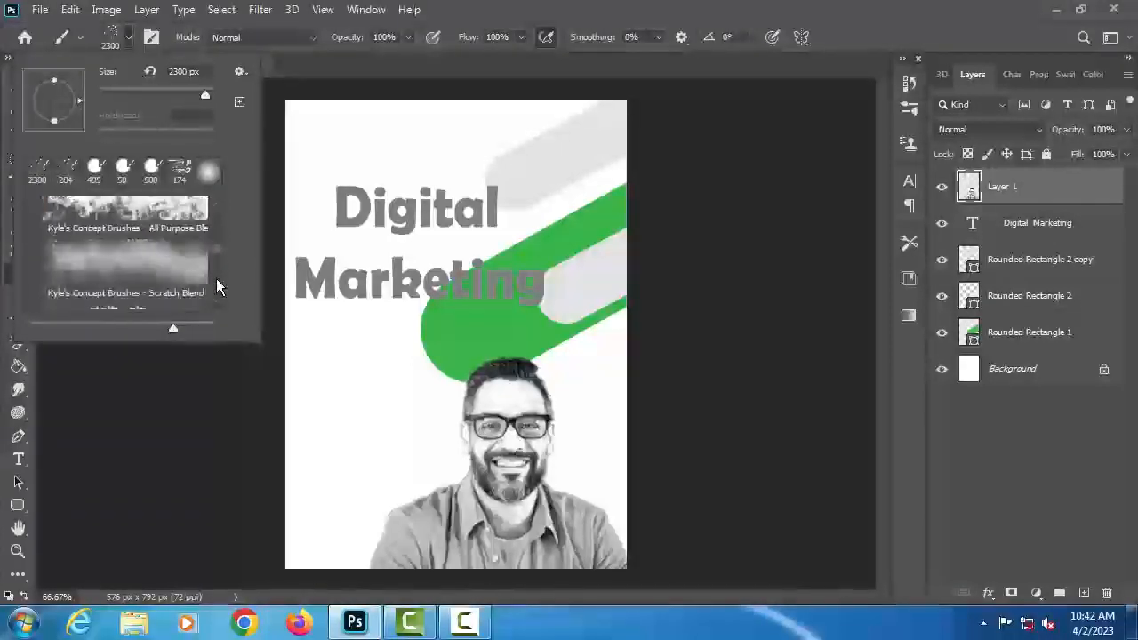
{"action": "scroll", "coordinate": [218, 287], "scroll_direction": "down", "scroll_amount": 2}
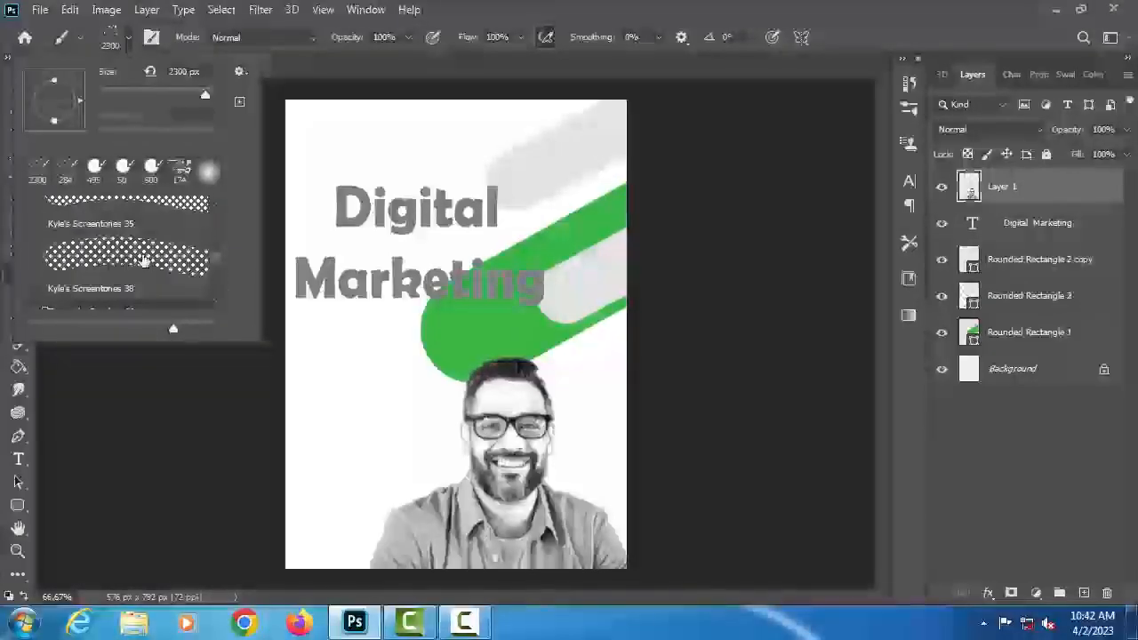
{"action": "left_click", "coordinate": [143, 258]}
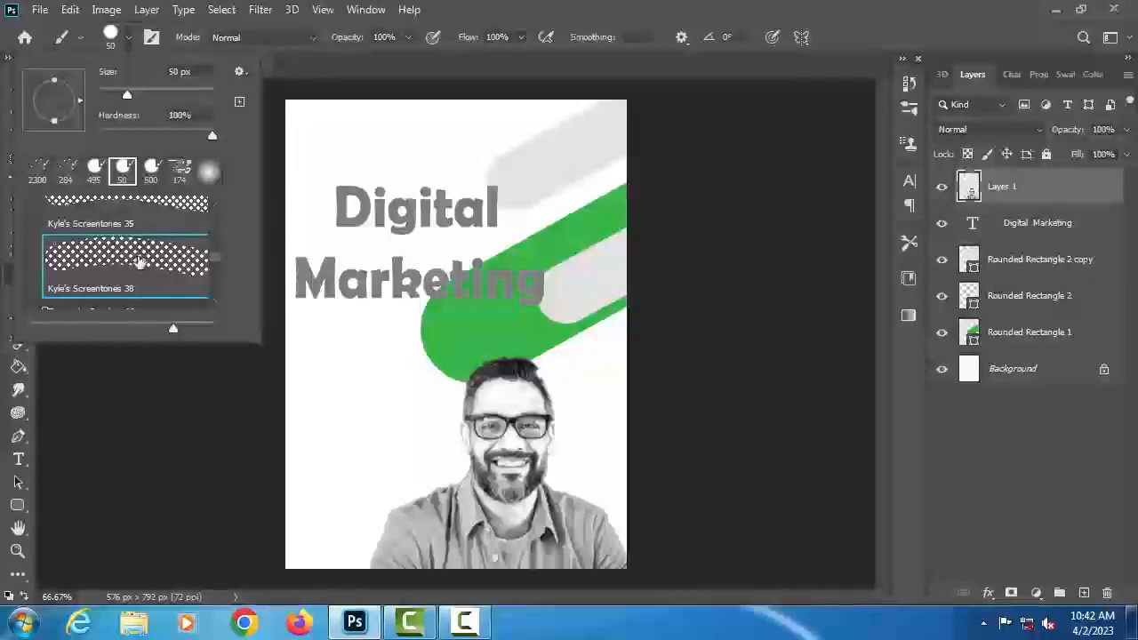
{"action": "left_click", "coordinate": [231, 169]}
Step: Set the screentone brush size to 158 px and add a new layer above the man
{"action": "left_click", "coordinate": [130, 39]}
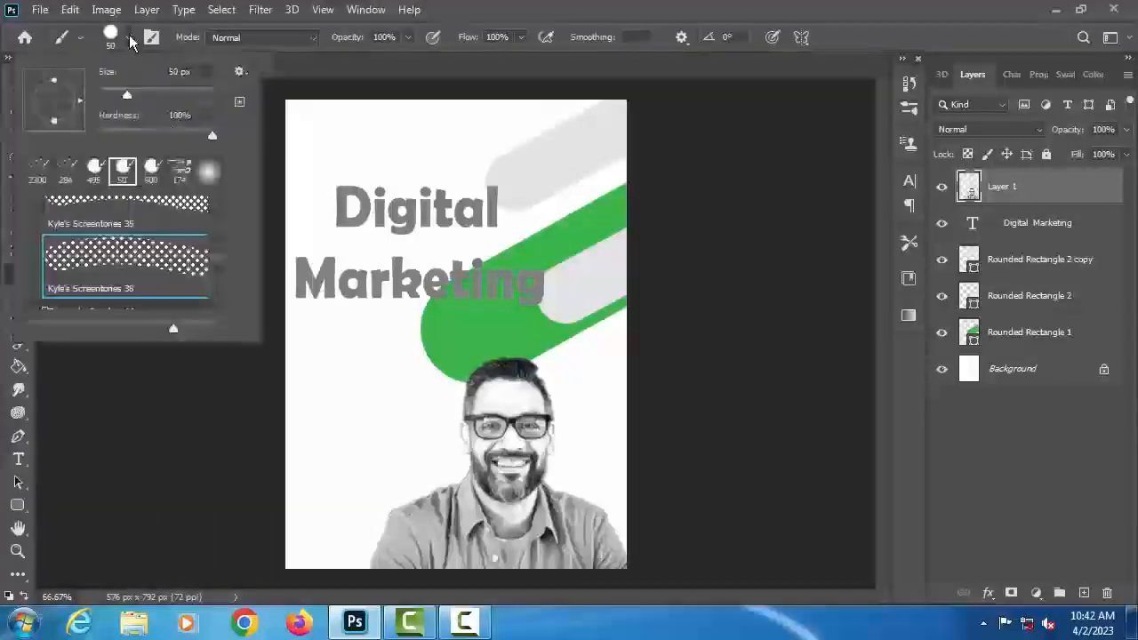
{"action": "left_click_drag", "start_coordinate": [182, 94], "coordinate": [216, 97]}
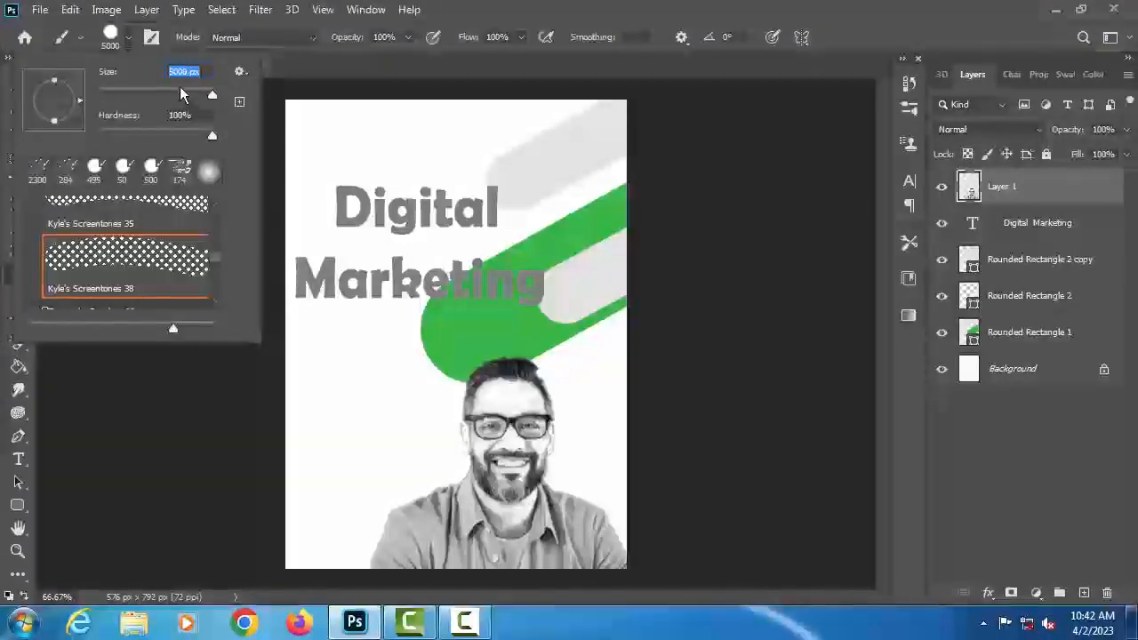
{"action": "left_click_drag", "start_coordinate": [180, 94], "coordinate": [156, 92]}
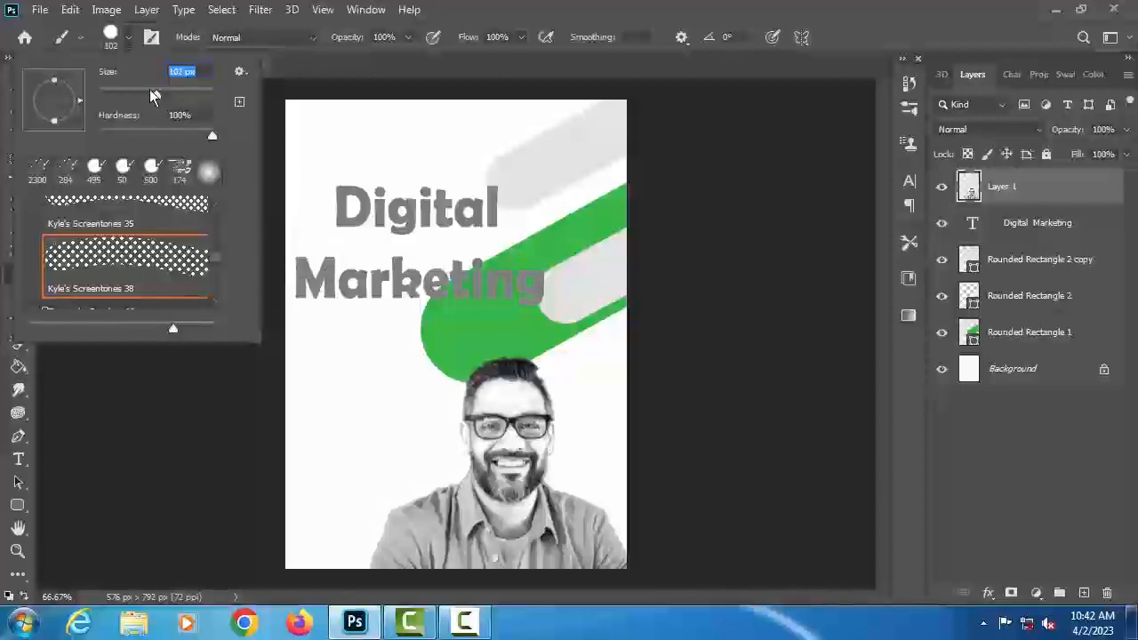
{"action": "left_click_drag", "start_coordinate": [151, 91], "coordinate": [173, 96]}
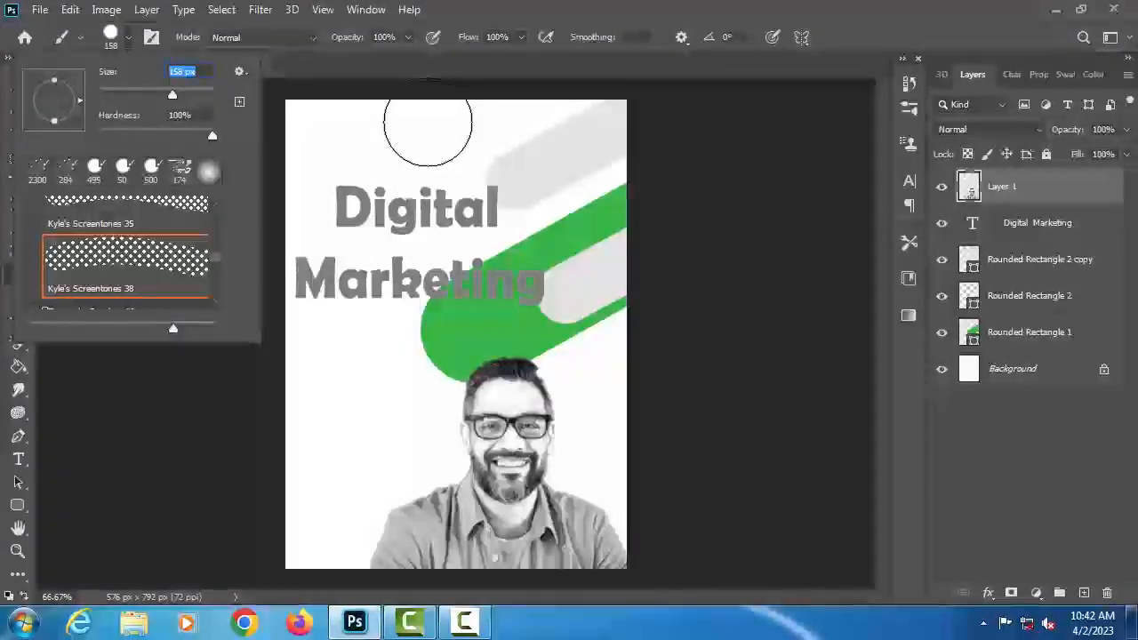
{"action": "key", "text": "Return"}
{"action": "key", "text": "ctrl+shift+n"}
{"action": "key", "text": "Return"}
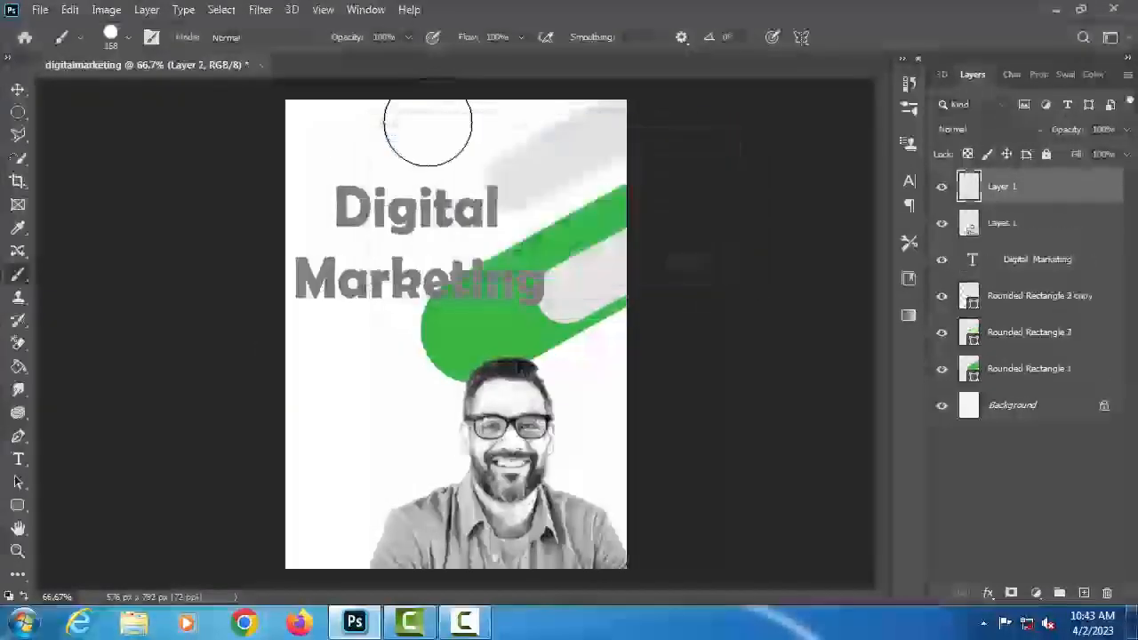
Step: Try a single green halftone stamp above the heading on the new layer, and undo it
{"action": "left_click", "coordinate": [428, 134]}
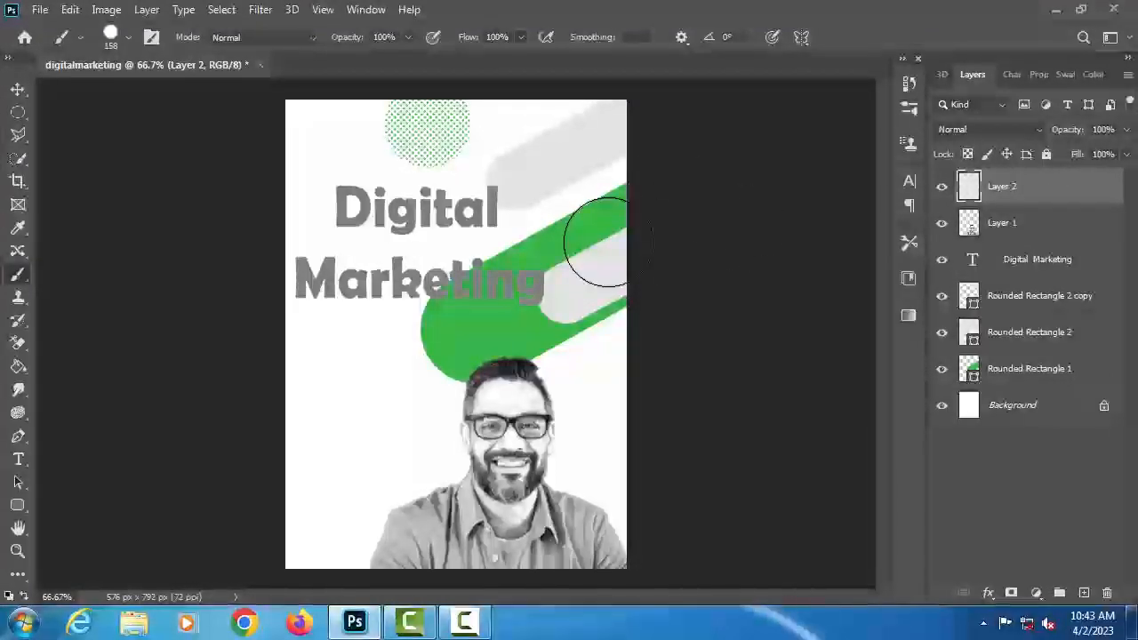
{"action": "key", "text": "ctrl+z"}
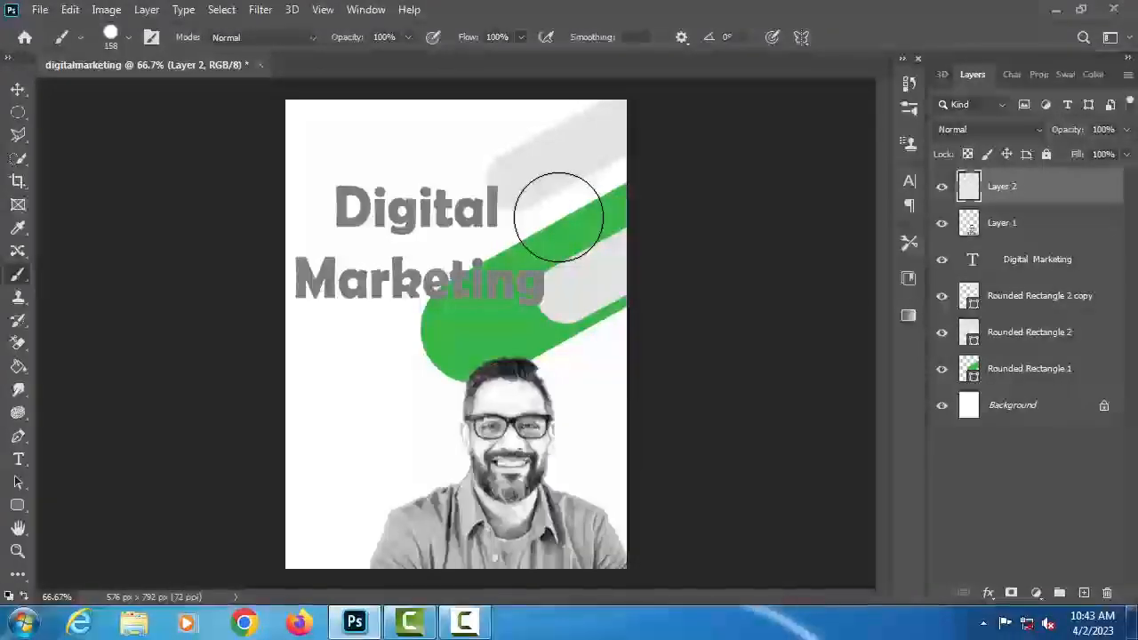
{"action": "key", "text": "ctrl+z"}
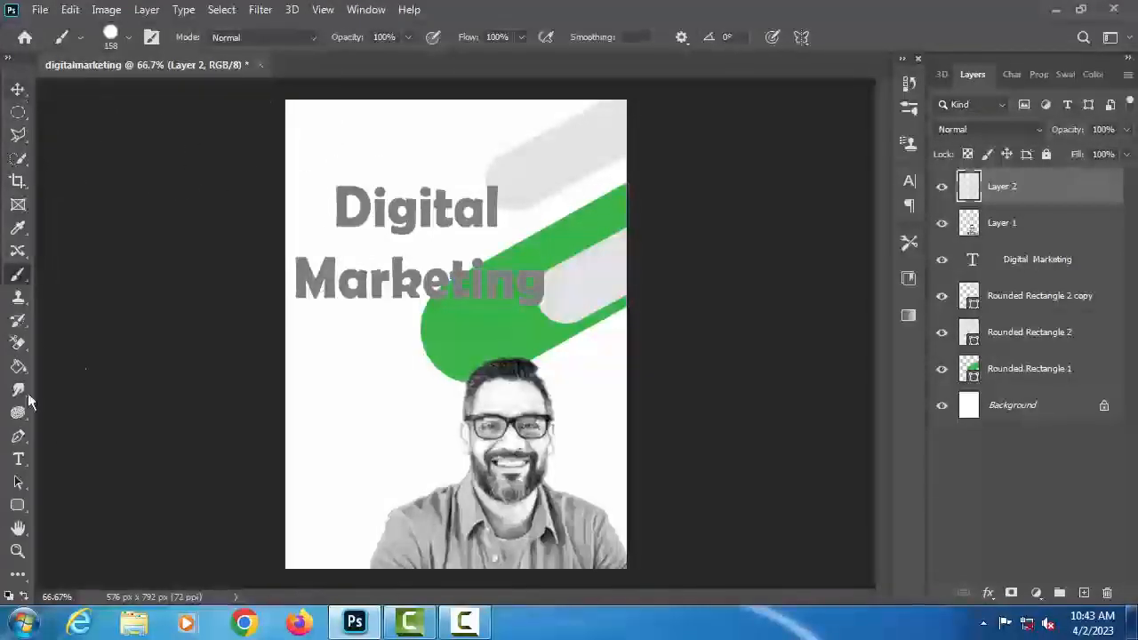
Step: Browse the Custom Shape tool's groups, including Flowers, Flourishes Tech Shapes and hebedesign_skylines, for a decorative shape
{"action": "left_click_drag", "start_coordinate": [19, 508], "coordinate": [108, 595]}
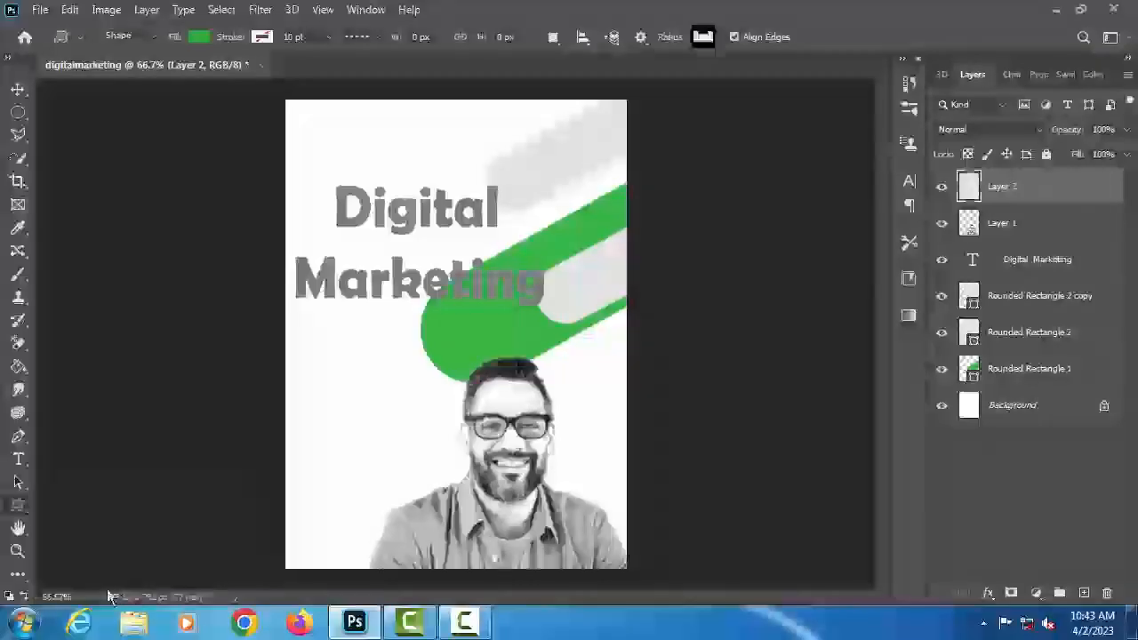
{"action": "left_click", "coordinate": [720, 38]}
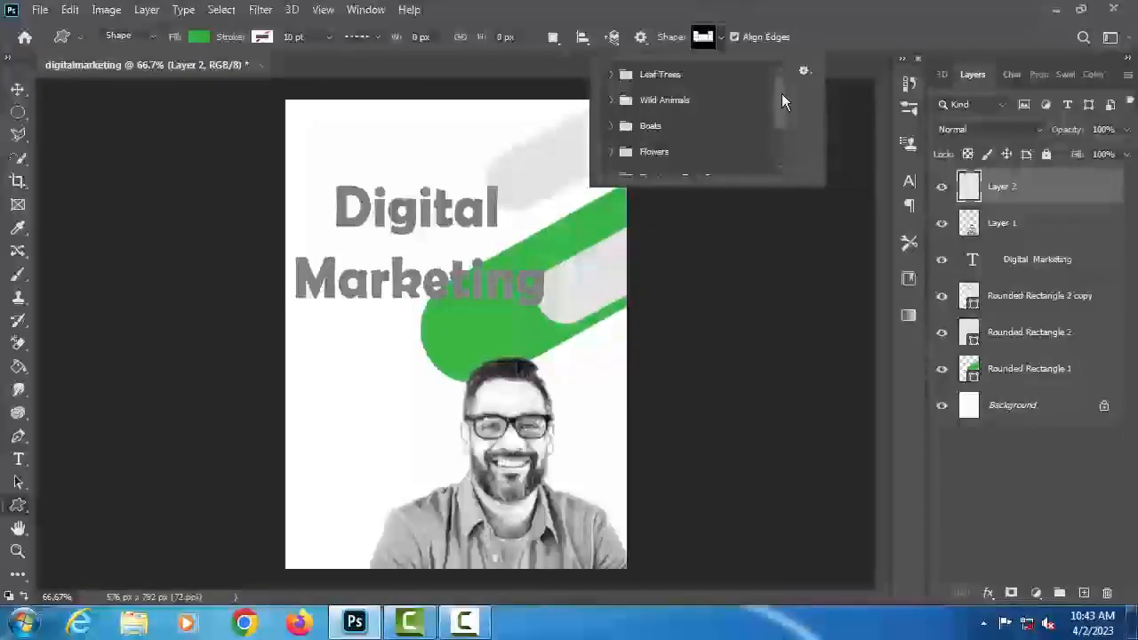
{"action": "mouse_move", "coordinate": [781, 101]}
{"action": "left_mouse_down"}
{"action": "mouse_move", "coordinate": [781, 151]}
{"action": "mouse_move", "coordinate": [774, 118]}
{"action": "left_mouse_up"}
{"action": "left_click", "coordinate": [612, 163]}
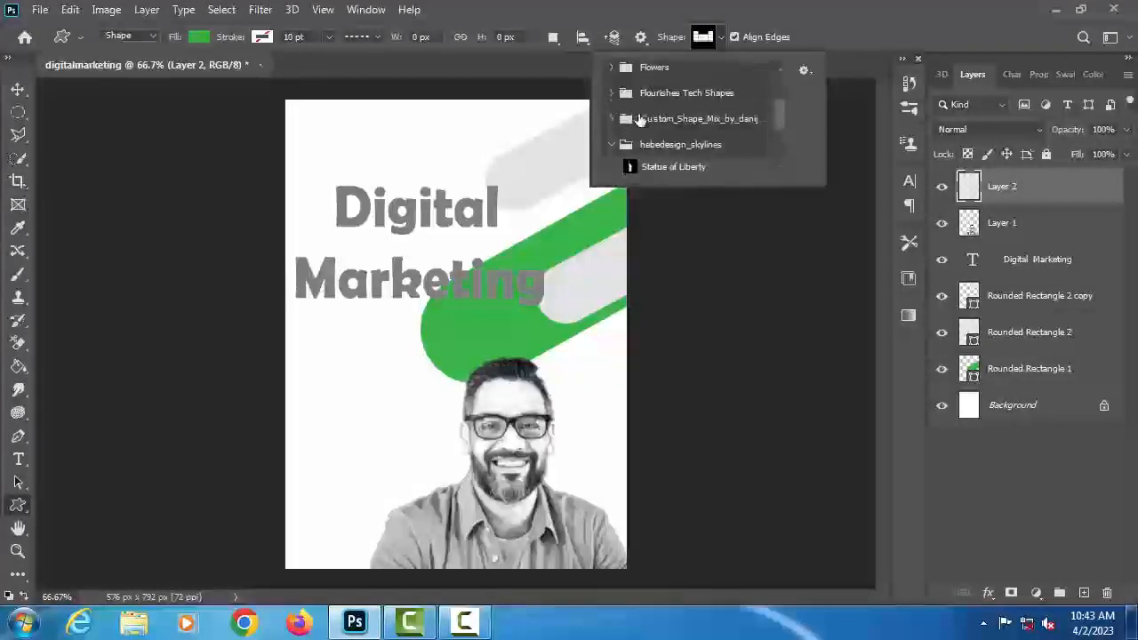
{"action": "left_click", "coordinate": [613, 118]}
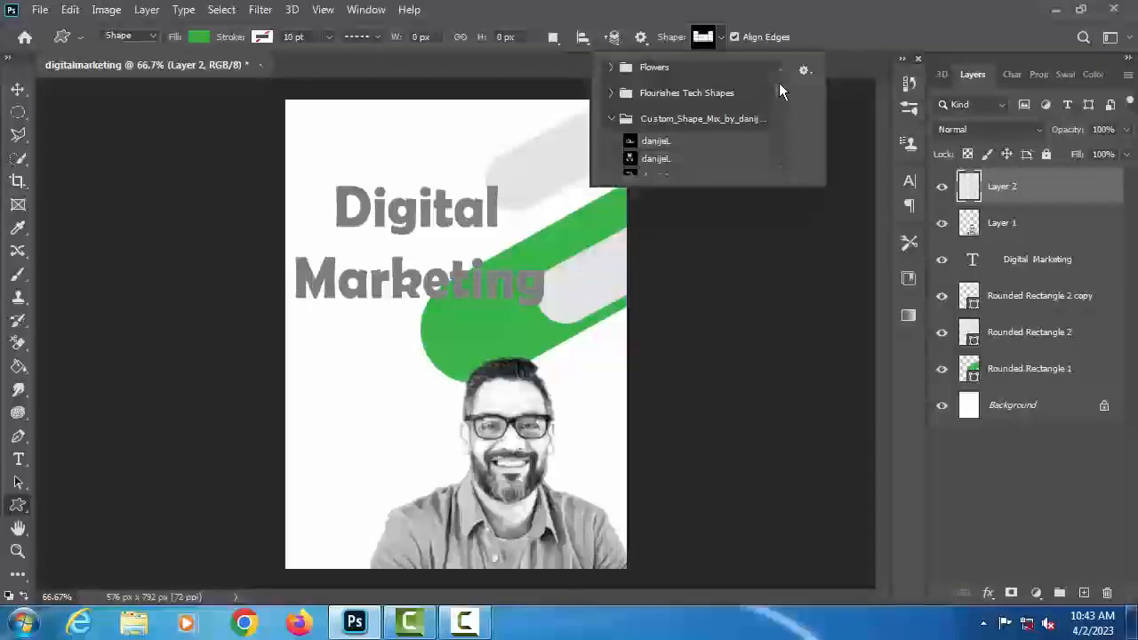
{"action": "left_click", "coordinate": [611, 94]}
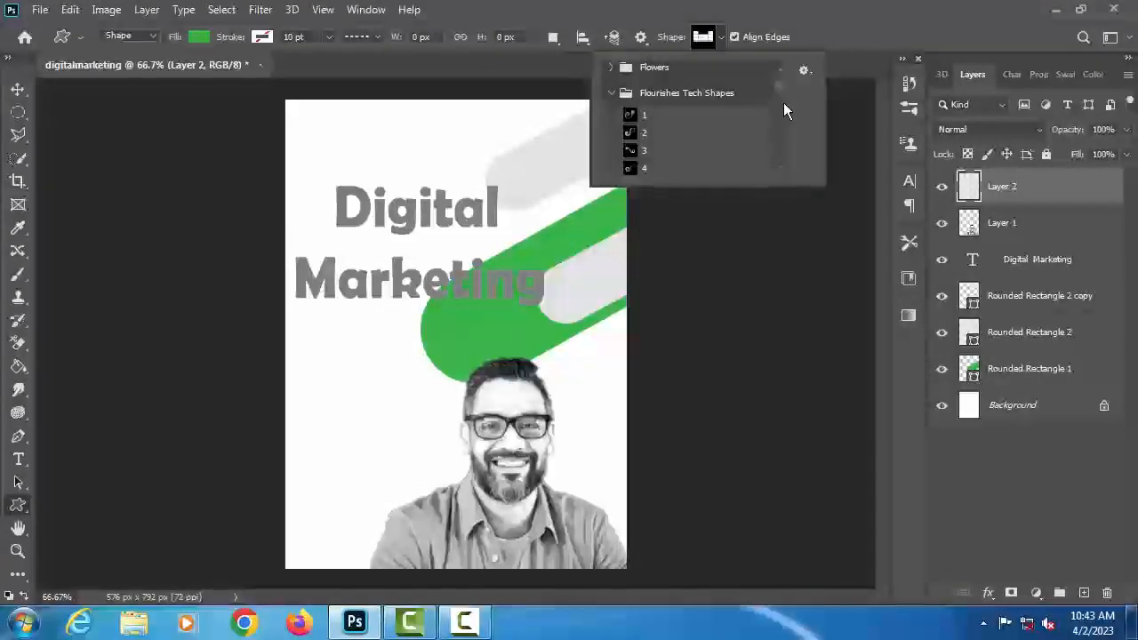
{"action": "left_click", "coordinate": [614, 68]}
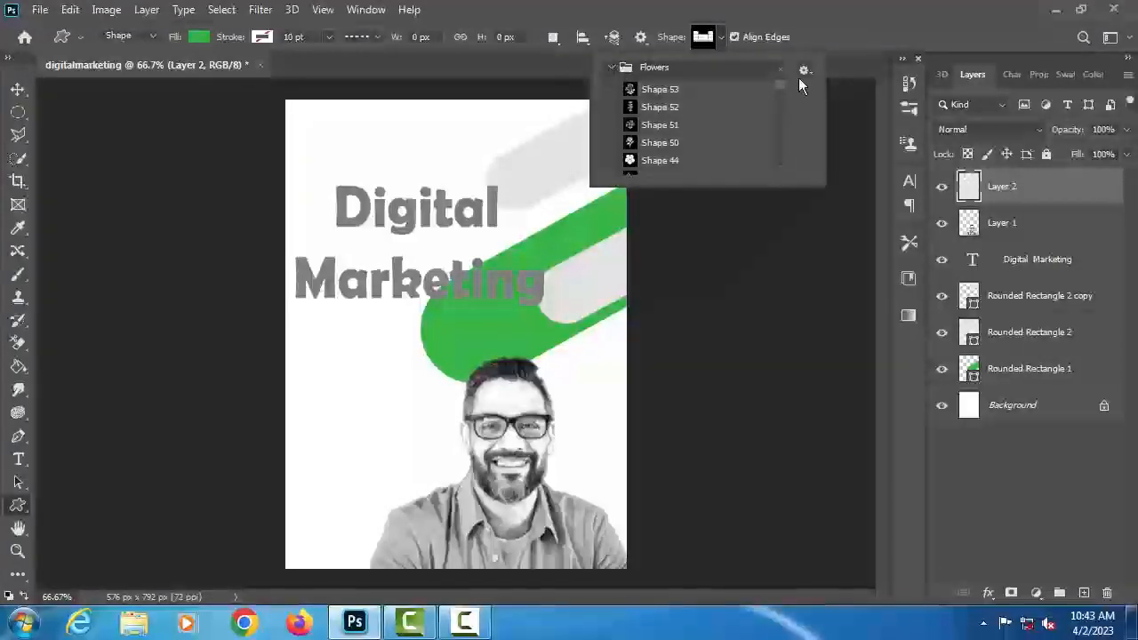
{"action": "scroll", "coordinate": [782, 93], "scroll_direction": "down", "scroll_amount": 3}
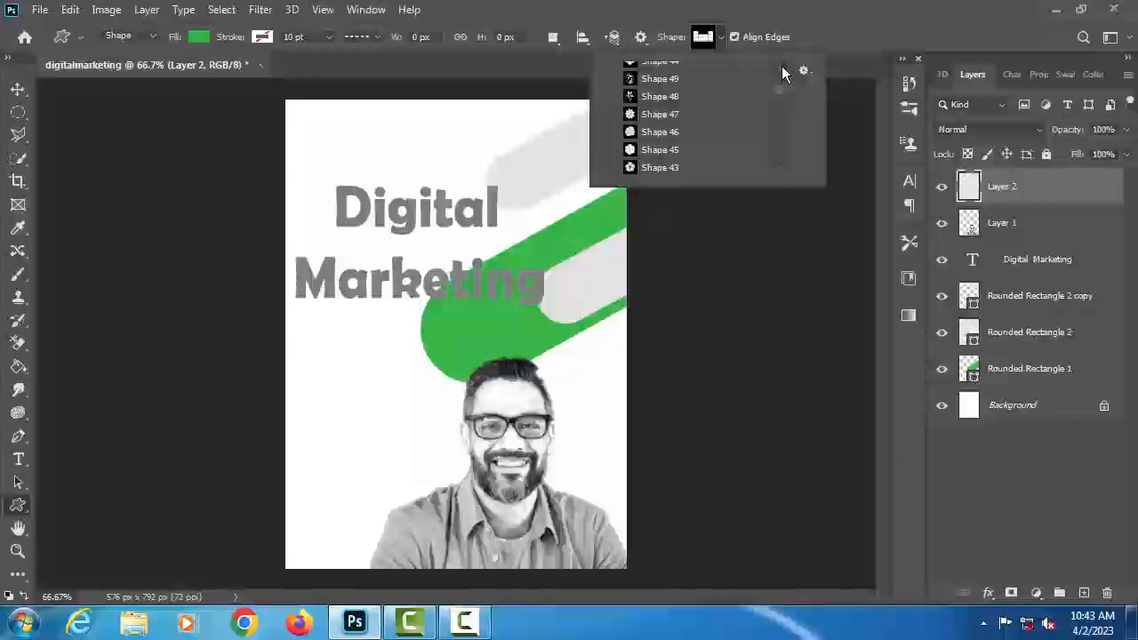
{"action": "scroll", "coordinate": [782, 66], "scroll_direction": "up", "scroll_amount": 1}
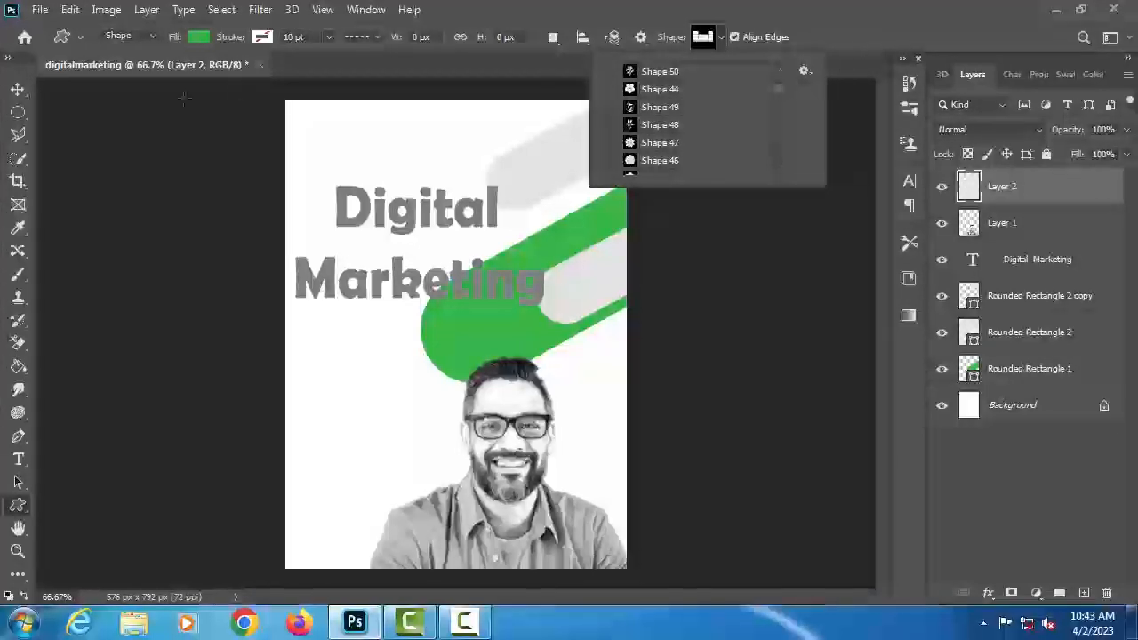
{"action": "left_click", "coordinate": [17, 89]}
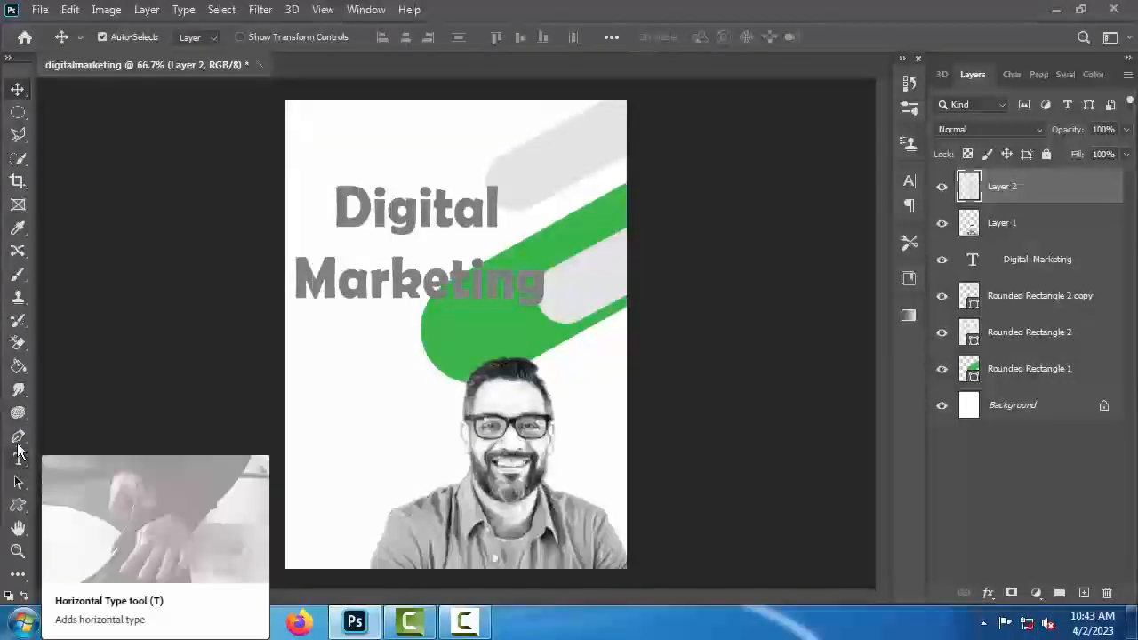
Step: Return to the Brush tool, choose the Kyle's Screentones 35 preset and enlarge the preset previews
{"action": "left_click", "coordinate": [20, 281]}
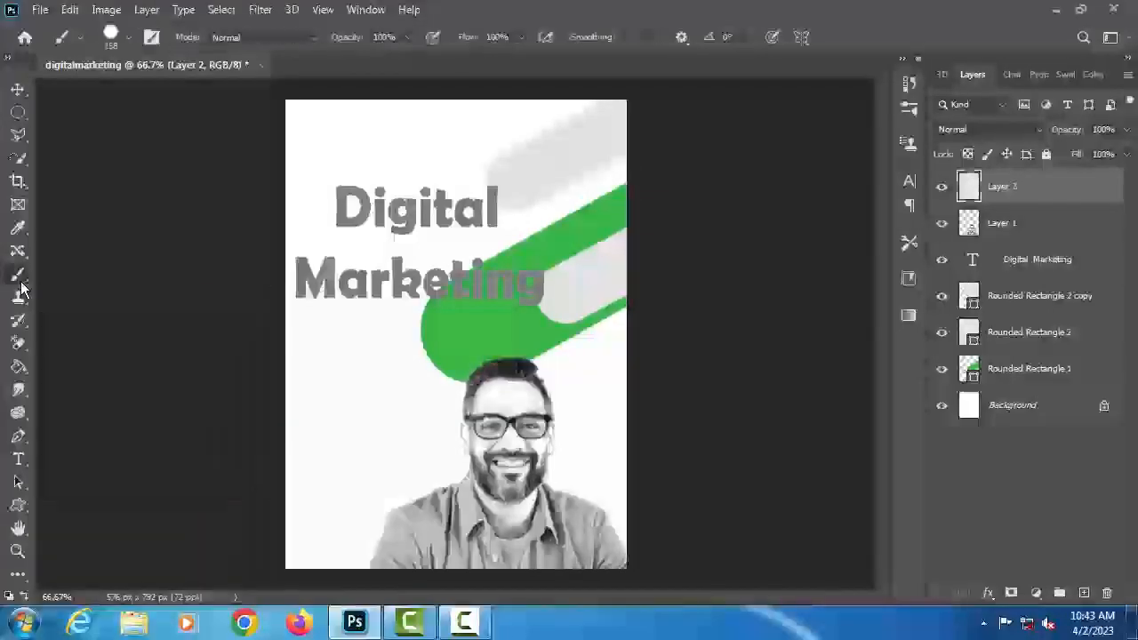
{"action": "left_click", "coordinate": [111, 36]}
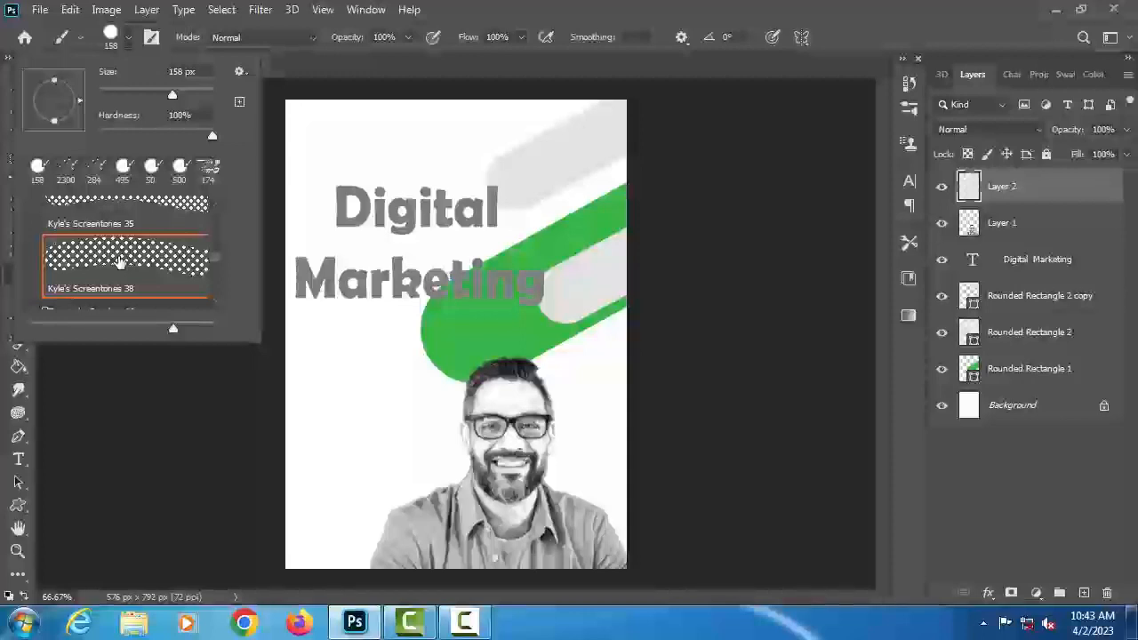
{"action": "scroll", "coordinate": [218, 214], "scroll_direction": "up", "scroll_amount": 1}
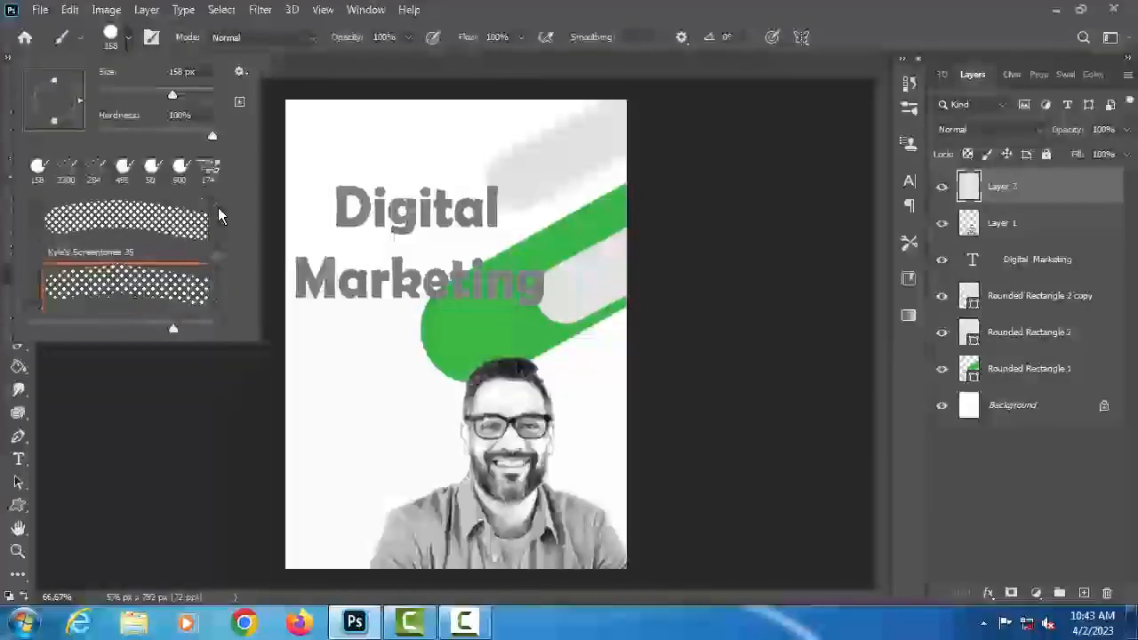
{"action": "left_click", "coordinate": [166, 222]}
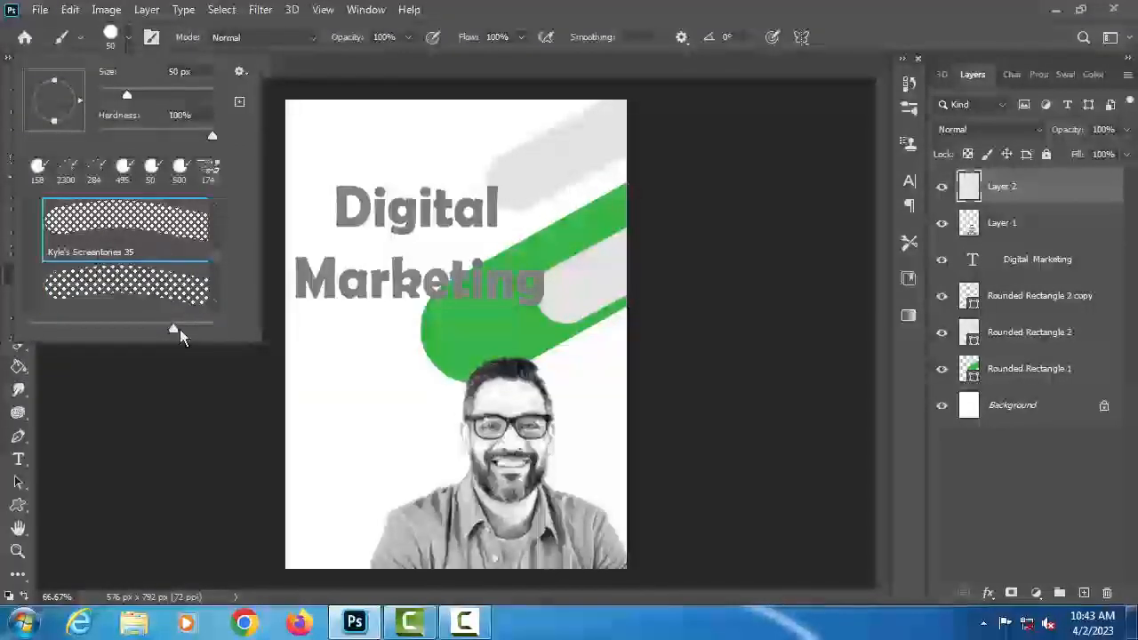
{"action": "mouse_move", "coordinate": [180, 329]}
{"action": "left_mouse_down"}
{"action": "mouse_move", "coordinate": [145, 329]}
{"action": "mouse_move", "coordinate": [224, 329]}
{"action": "left_mouse_up"}
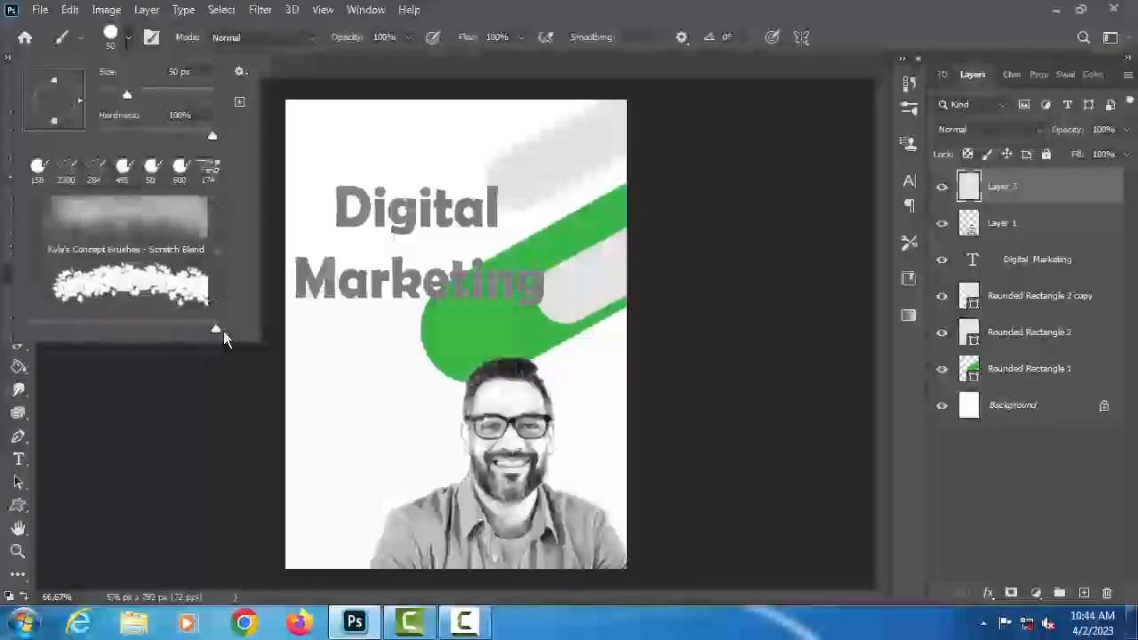
Step: Restore the Converted Legacy Tool Presets brush set to the list of brush presets
{"action": "scroll", "coordinate": [222, 266], "scroll_direction": "down", "scroll_amount": 2}
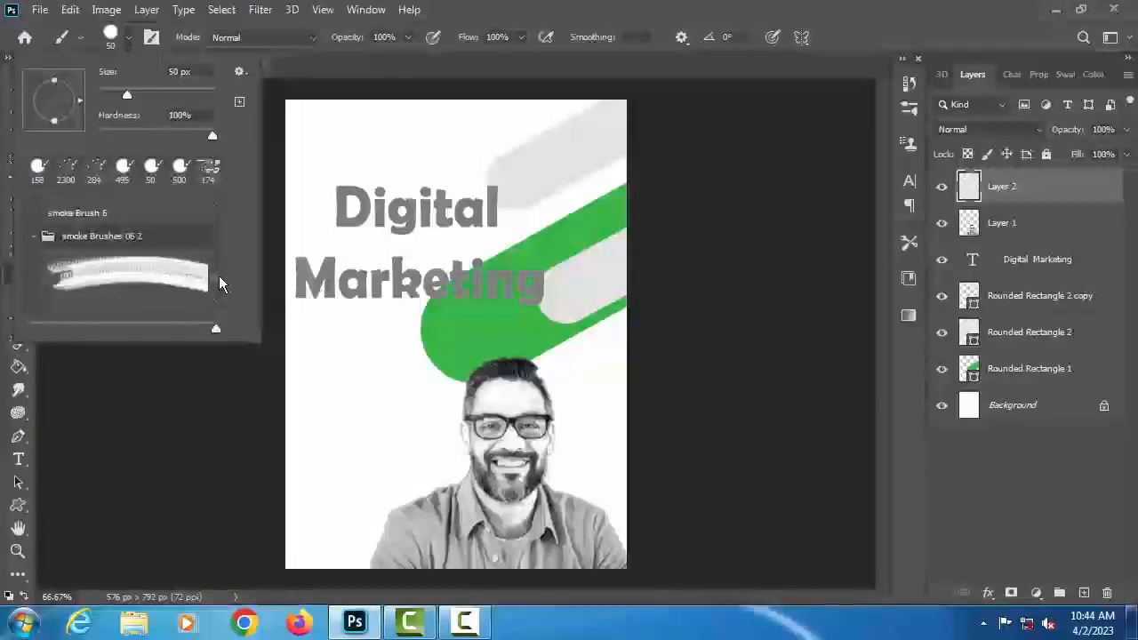
{"action": "scroll", "coordinate": [222, 271], "scroll_direction": "down", "scroll_amount": 1}
{"action": "left_click", "coordinate": [240, 72]}
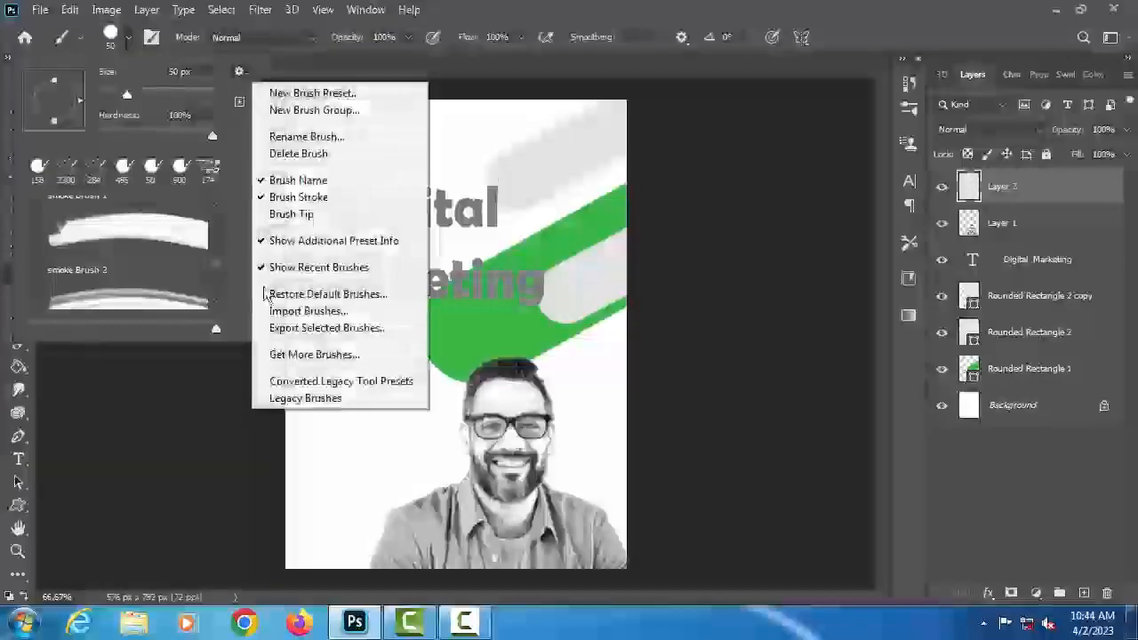
{"action": "left_click", "coordinate": [326, 382]}
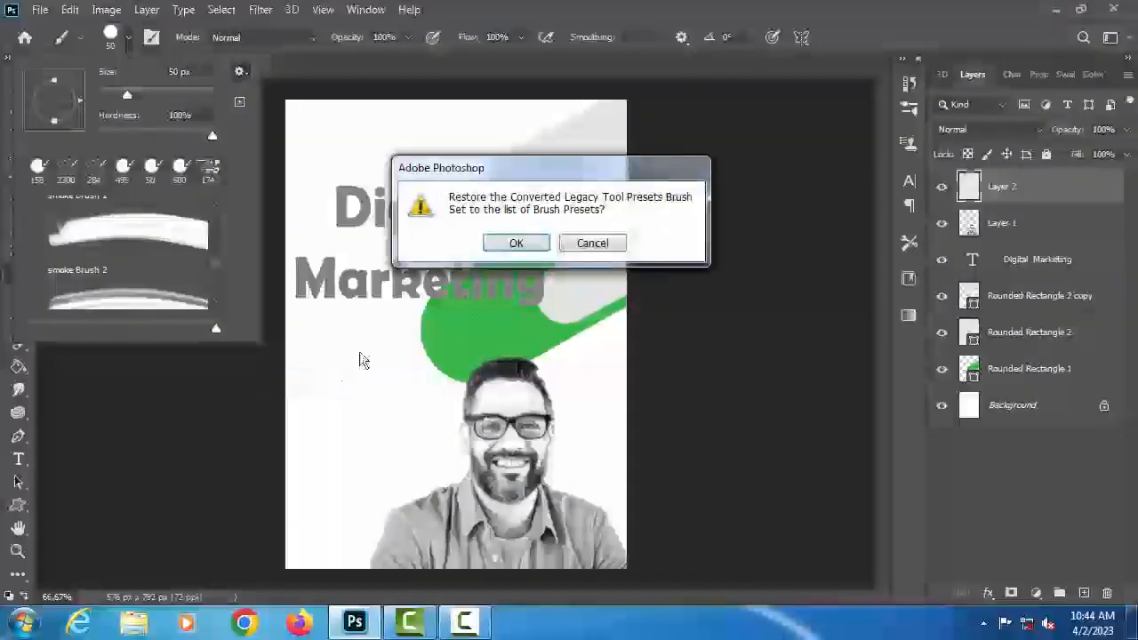
{"action": "left_click", "coordinate": [517, 243]}
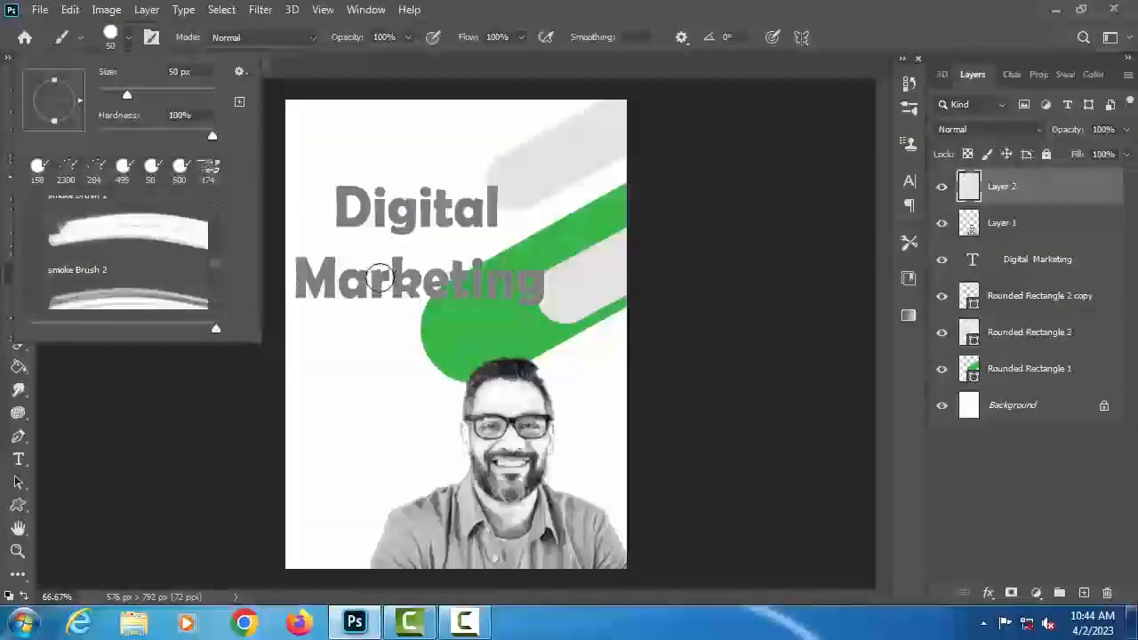
Step: Look through the smoke, spatter, concept and screentone brush presets for a suitable halftone brush
{"action": "scroll", "coordinate": [214, 282], "scroll_direction": "up", "scroll_amount": 2}
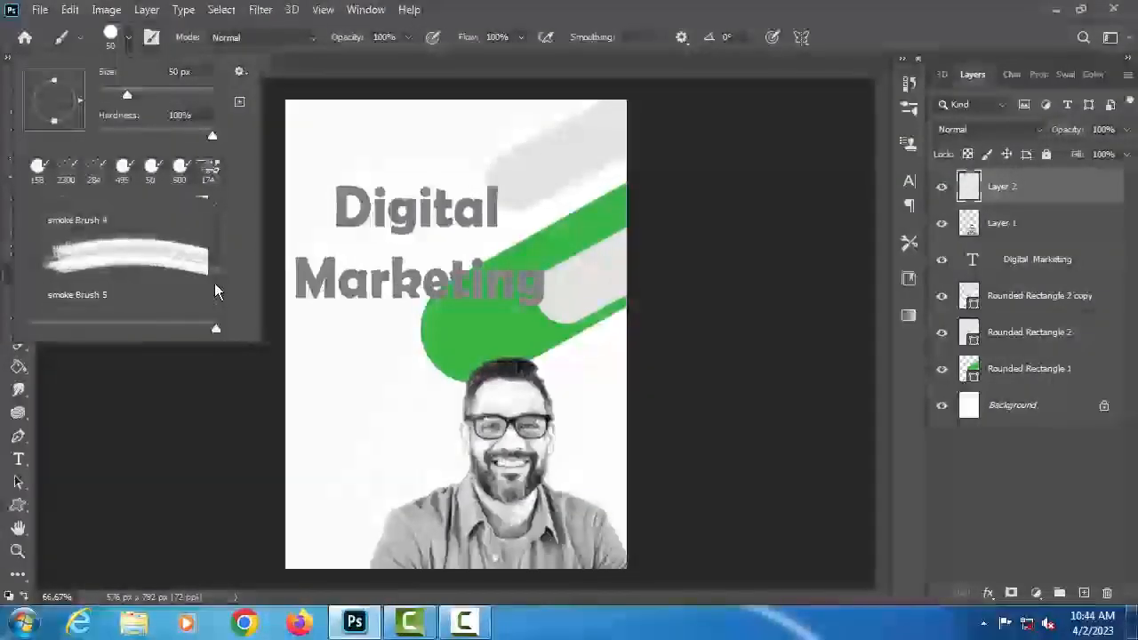
{"action": "left_click_drag", "start_coordinate": [218, 282], "coordinate": [223, 248]}
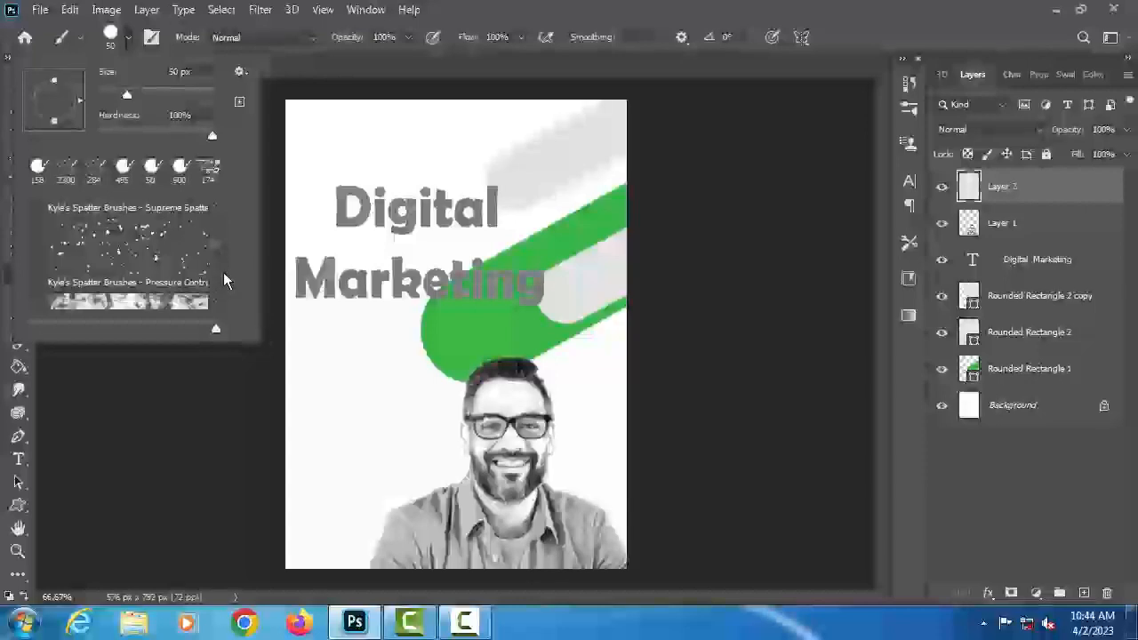
{"action": "left_click", "coordinate": [217, 274]}
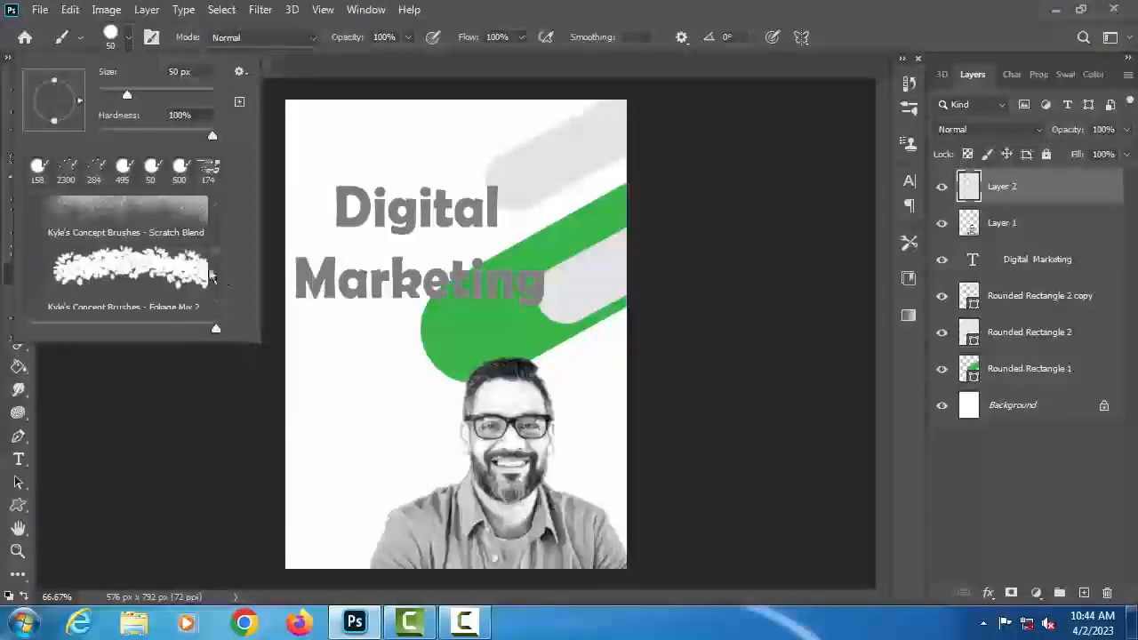
{"action": "left_click", "coordinate": [218, 230]}
{"action": "left_click", "coordinate": [217, 230]}
{"action": "left_click", "coordinate": [215, 248]}
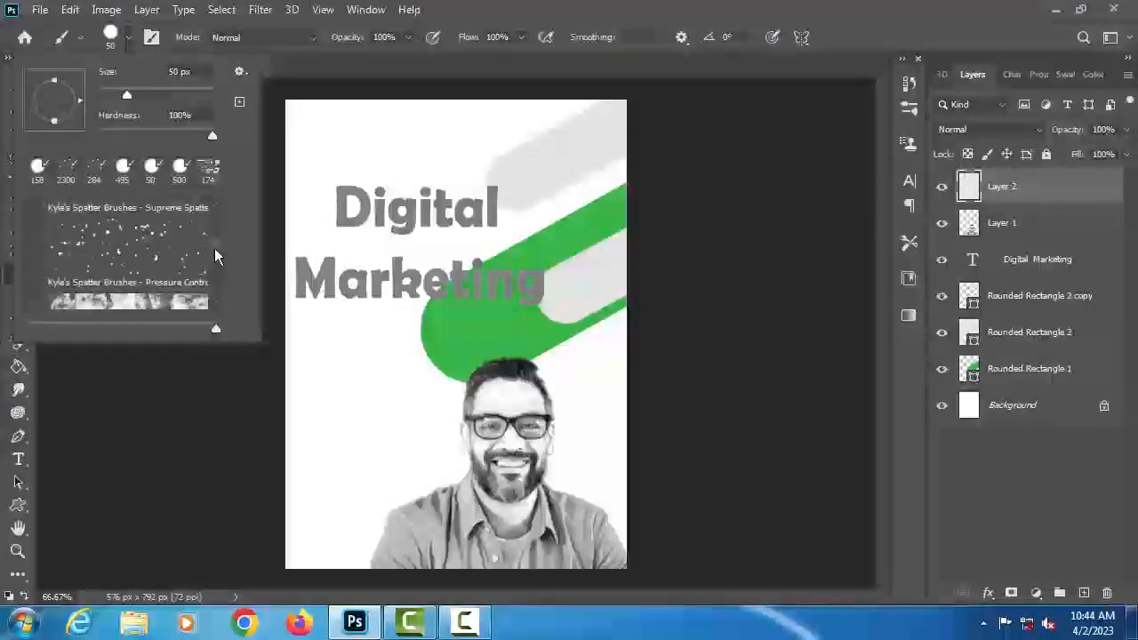
{"action": "left_click", "coordinate": [211, 268]}
{"action": "scroll", "coordinate": [211, 268], "scroll_direction": "down", "scroll_amount": 3}
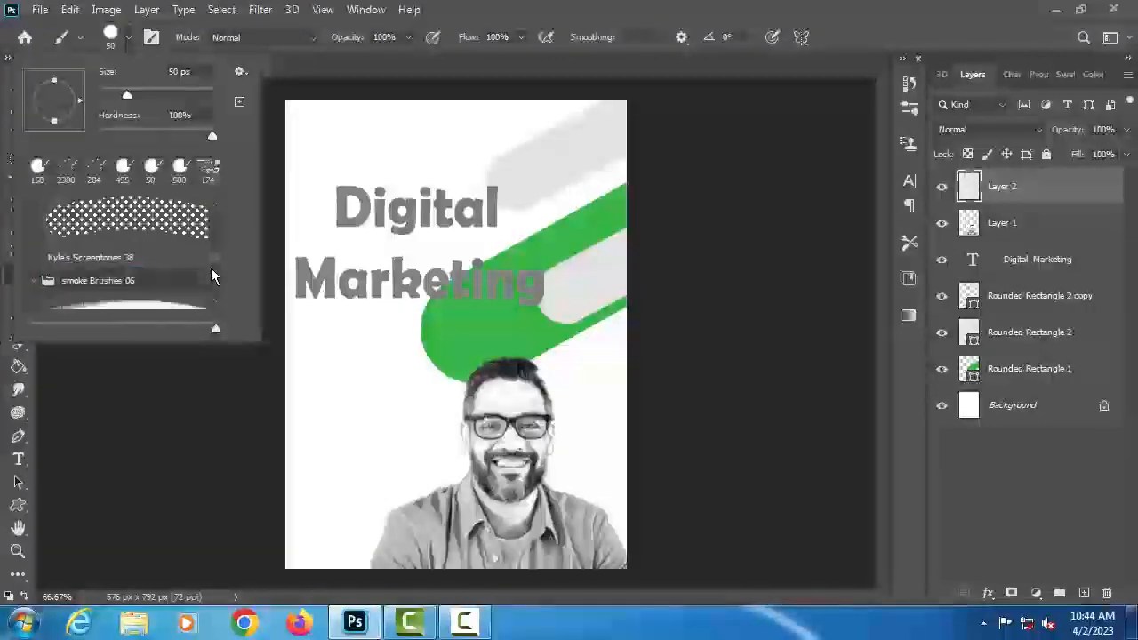
Step: Compare the Kyle's Screentones 38 and 35 presets and select Kyle's Screentones 35 without saving a new brush
{"action": "left_click", "coordinate": [186, 229]}
{"action": "left_click", "coordinate": [213, 209]}
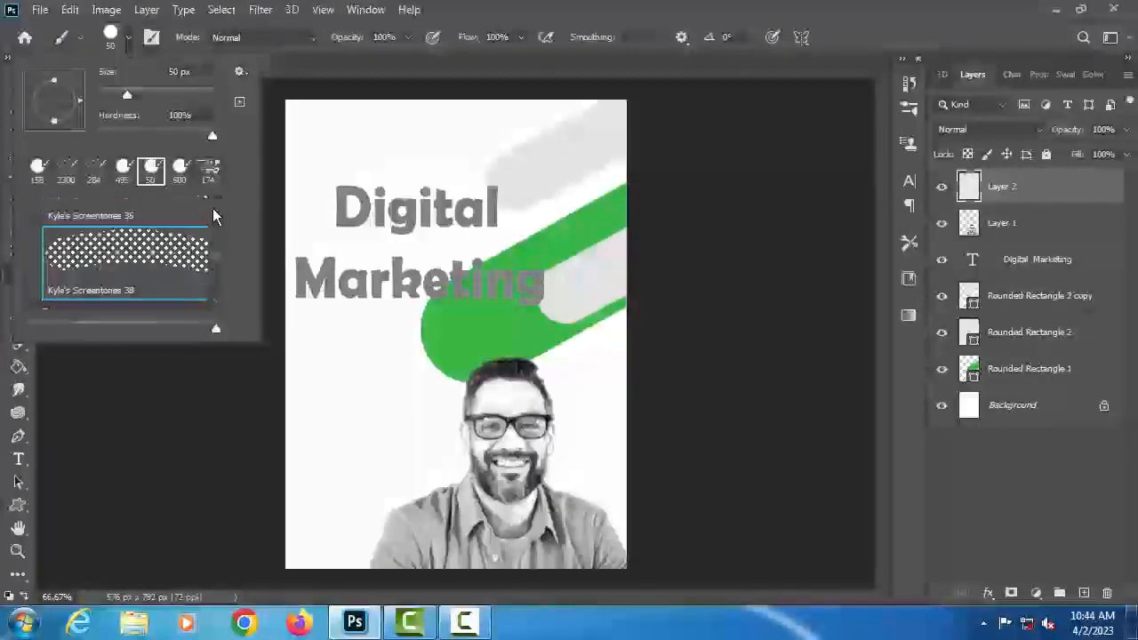
{"action": "left_click", "coordinate": [212, 208]}
{"action": "left_click", "coordinate": [181, 208]}
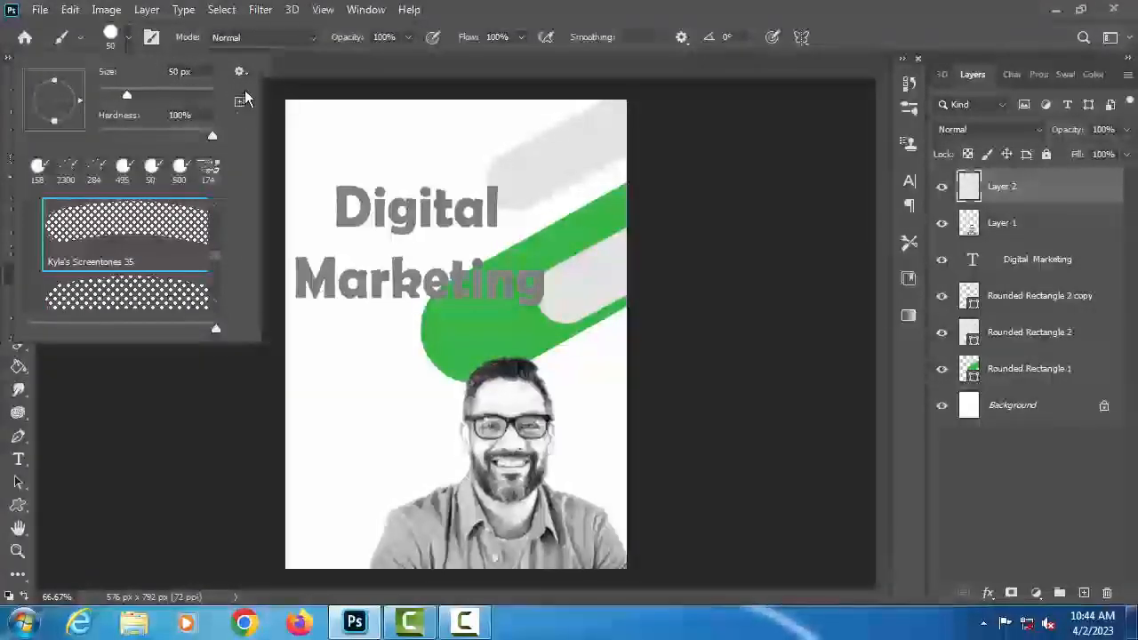
{"action": "left_click", "coordinate": [236, 100]}
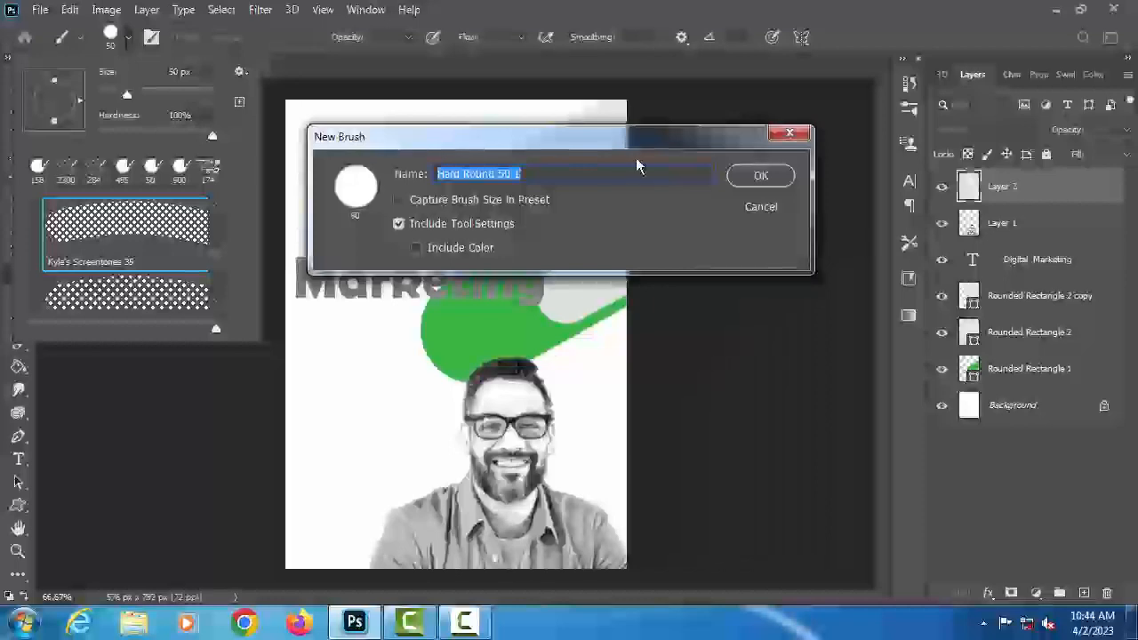
{"action": "left_click", "coordinate": [763, 207]}
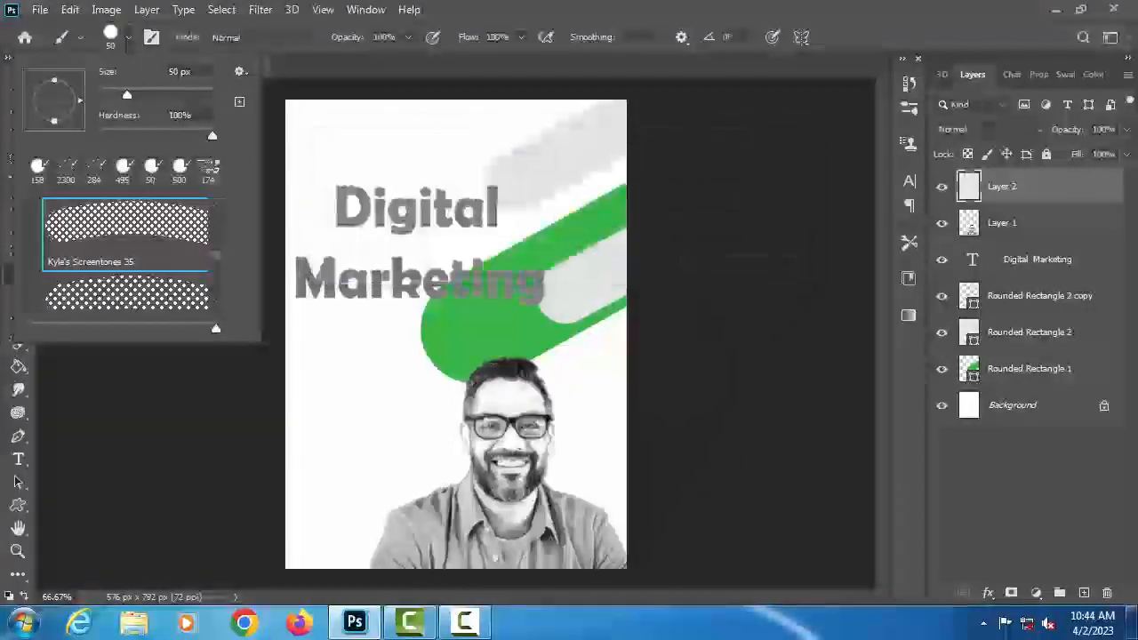
{"action": "double_click", "coordinate": [173, 245]}
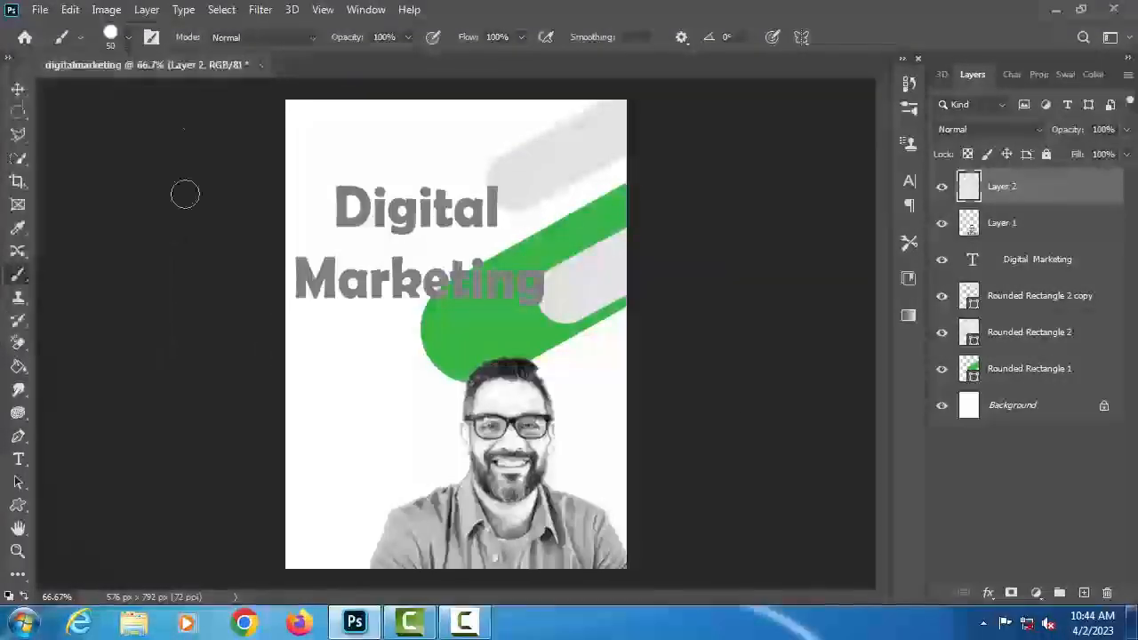
Step: Move the Kyle's Screentones 35 preset up the brush list to just below the Supreme Spatter preset
{"action": "left_click", "coordinate": [130, 40]}
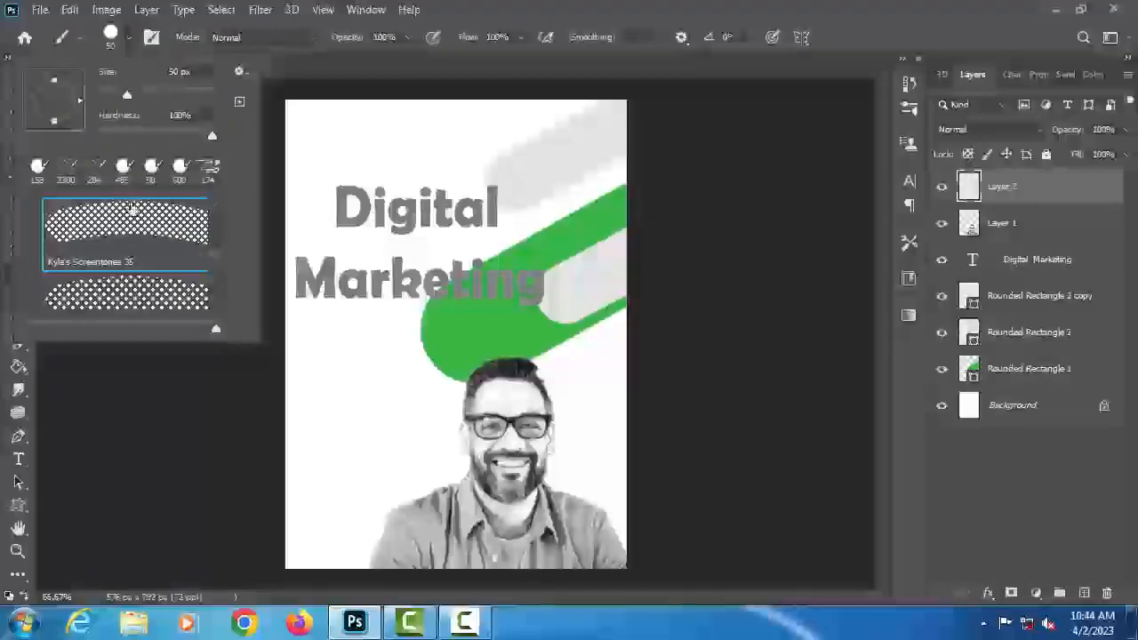
{"action": "scroll", "coordinate": [131, 206], "scroll_direction": "down", "scroll_amount": 6}
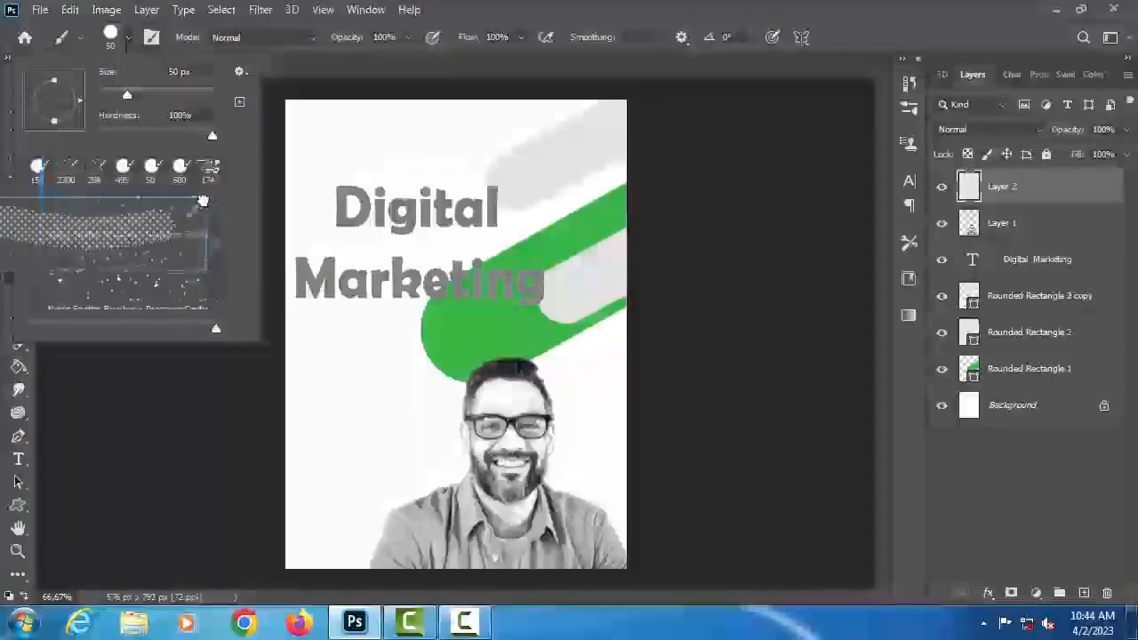
{"action": "scroll", "coordinate": [203, 201], "scroll_direction": "down", "scroll_amount": 3}
Step: Try a green 50 px Kyle's Screentones 35 stamp above the heading on Layer 2, and undo it
{"action": "left_click", "coordinate": [143, 267]}
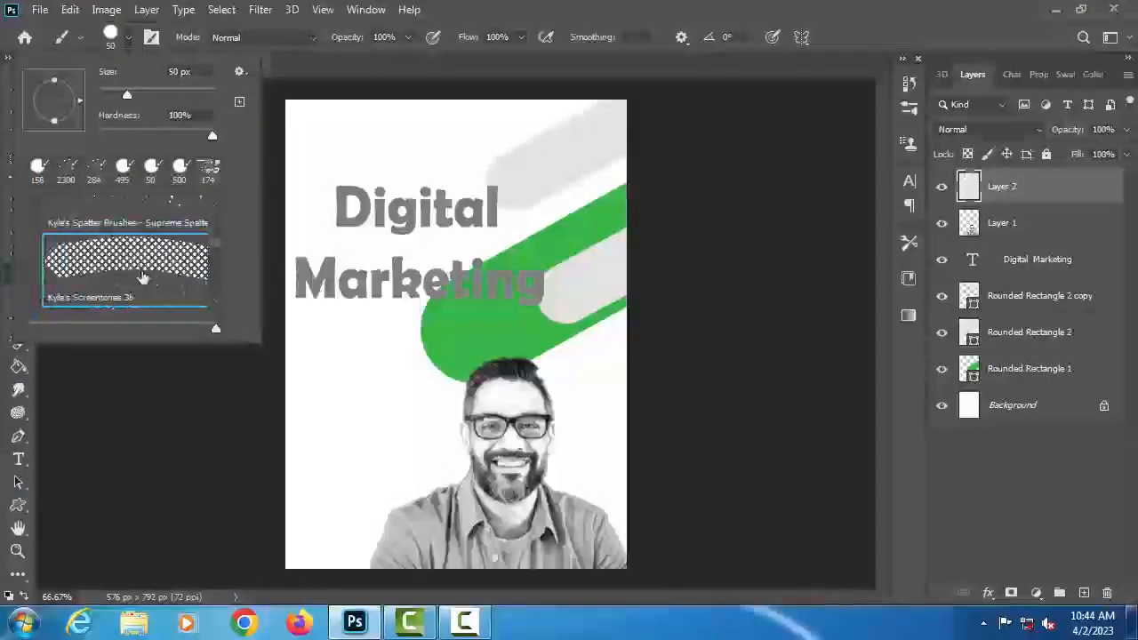
{"action": "double_click", "coordinate": [143, 255]}
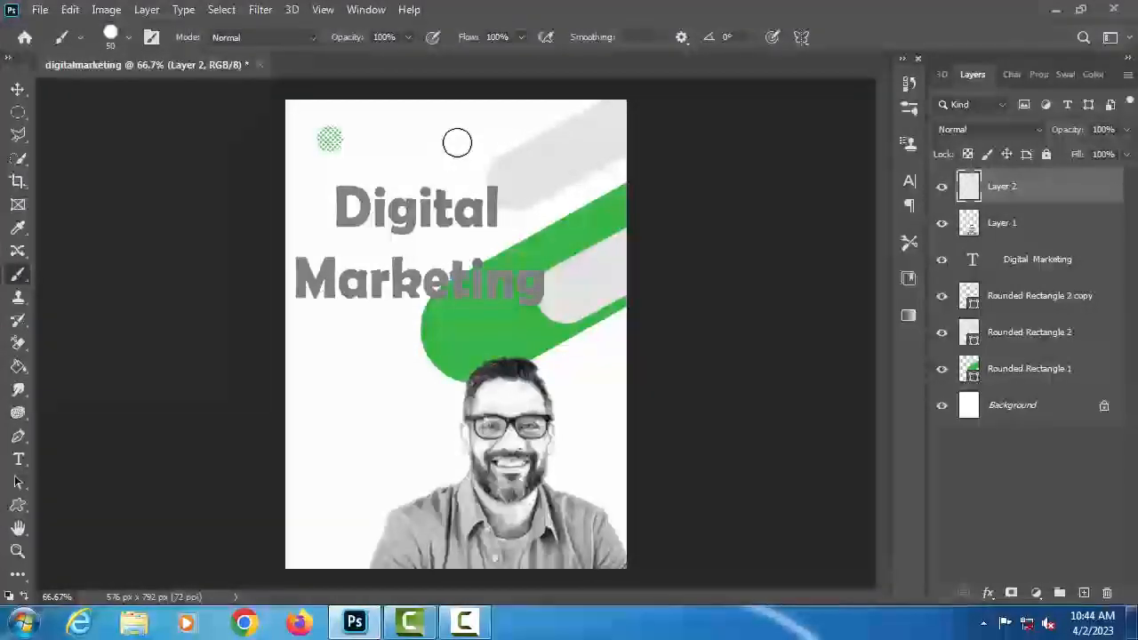
{"action": "key", "text": "ctrl+z"}
Step: Set the Kyle's Screentones 35 brush to a size of 5000 px and a hardness of 0%
{"action": "left_click", "coordinate": [129, 37]}
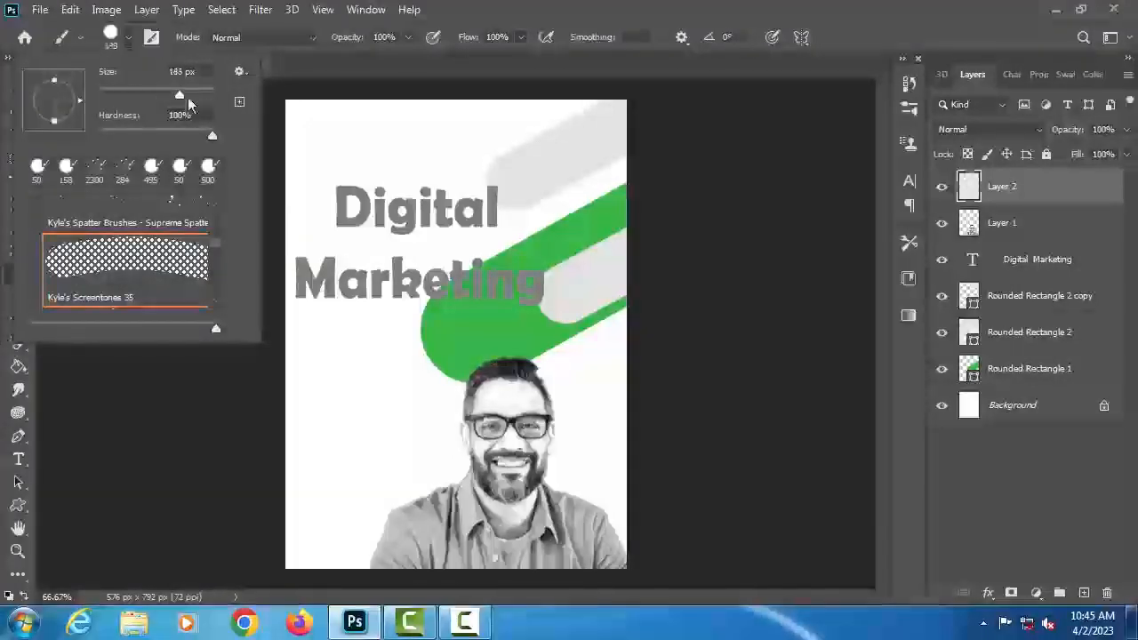
{"action": "left_click_drag", "start_coordinate": [211, 135], "coordinate": [99, 135]}
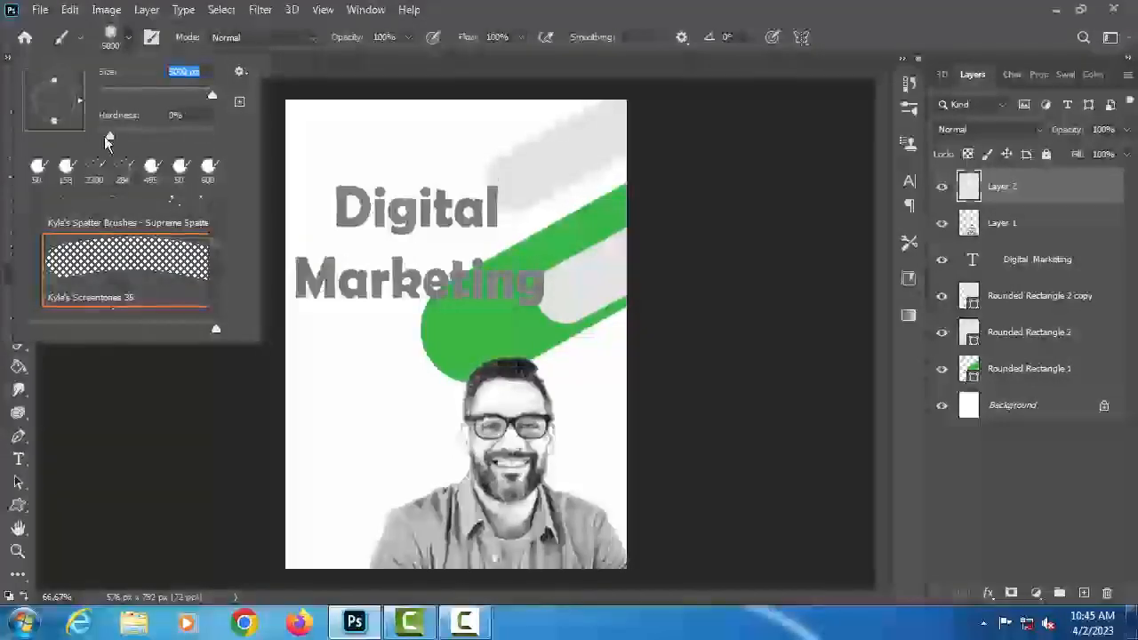
{"action": "left_click", "coordinate": [383, 125]}
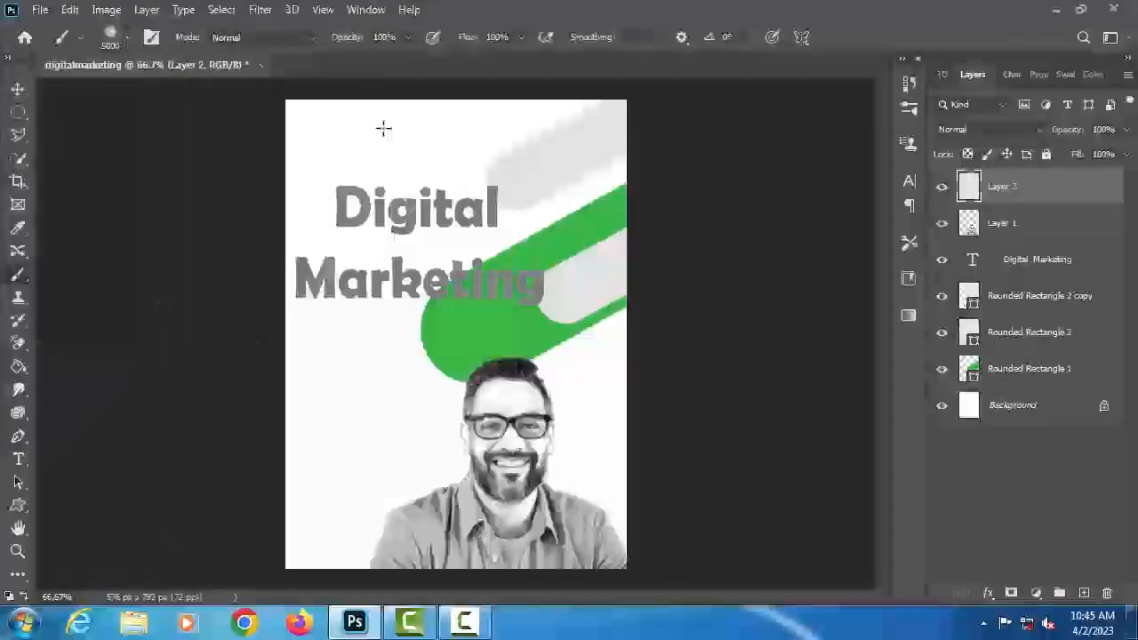
Step: Try a soft 5000 px green screentone stroke over the heading area on Layer 2, and undo it
{"action": "mouse_move", "coordinate": [410, 168]}
{"action": "left_mouse_down"}
{"action": "mouse_move", "coordinate": [374, 160]}
{"action": "mouse_move", "coordinate": [356, 178]}
{"action": "mouse_move", "coordinate": [488, 299]}
{"action": "left_mouse_up"}
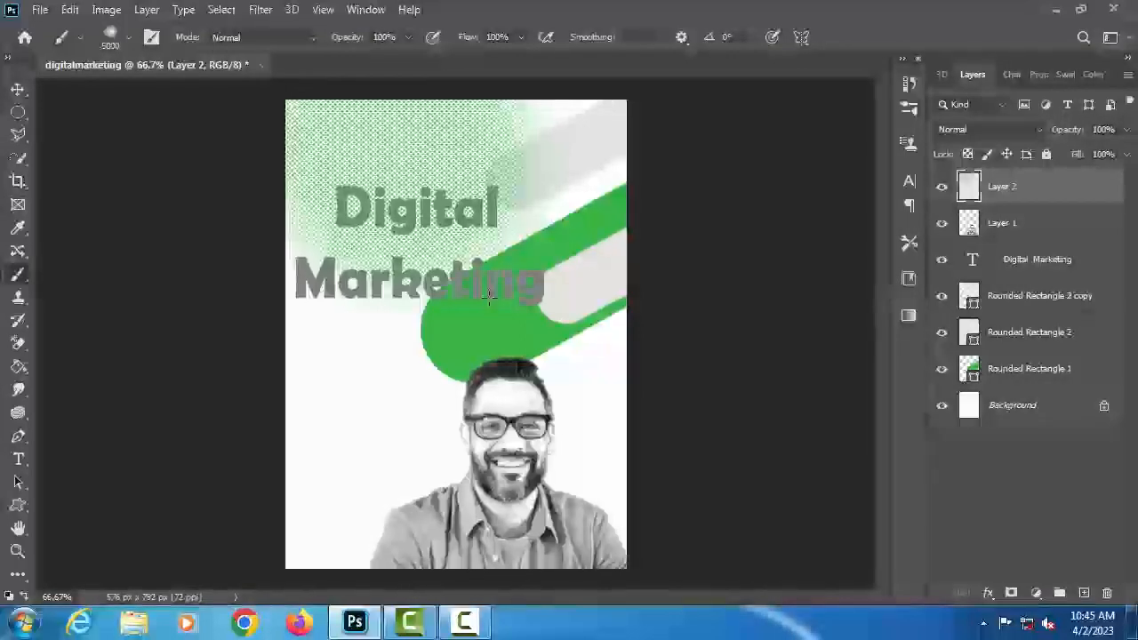
{"action": "key", "text": "ctrl+z"}
{"action": "key", "text": "ctrl+z"}
{"action": "key", "text": "ctrl+z"}
{"action": "key", "text": "ctrl+z"}
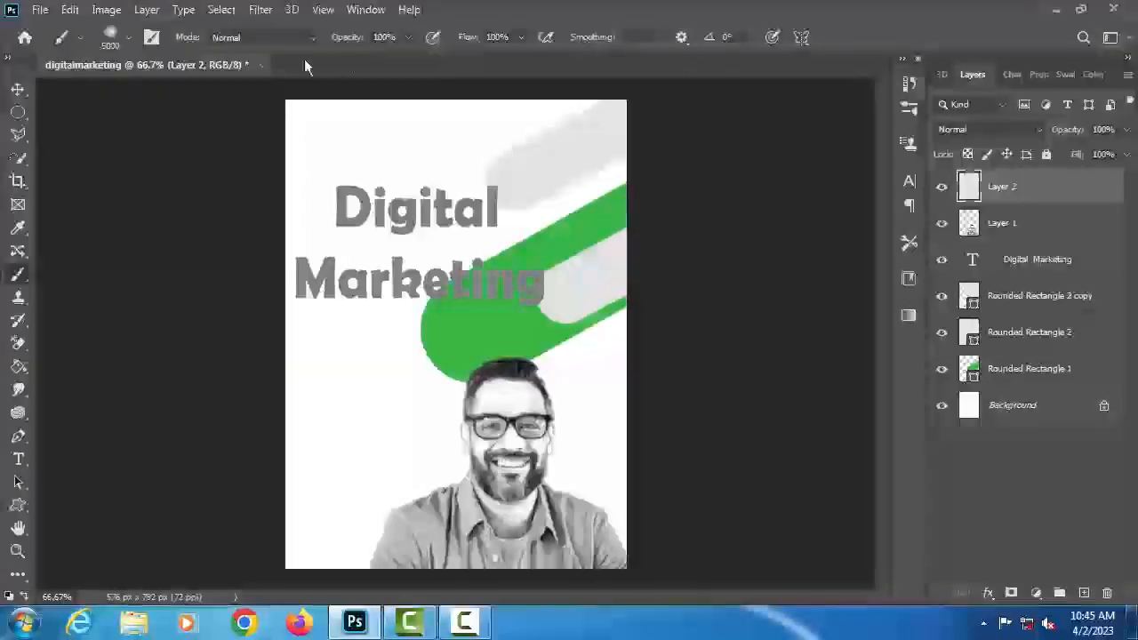
{"action": "left_click", "coordinate": [128, 38]}
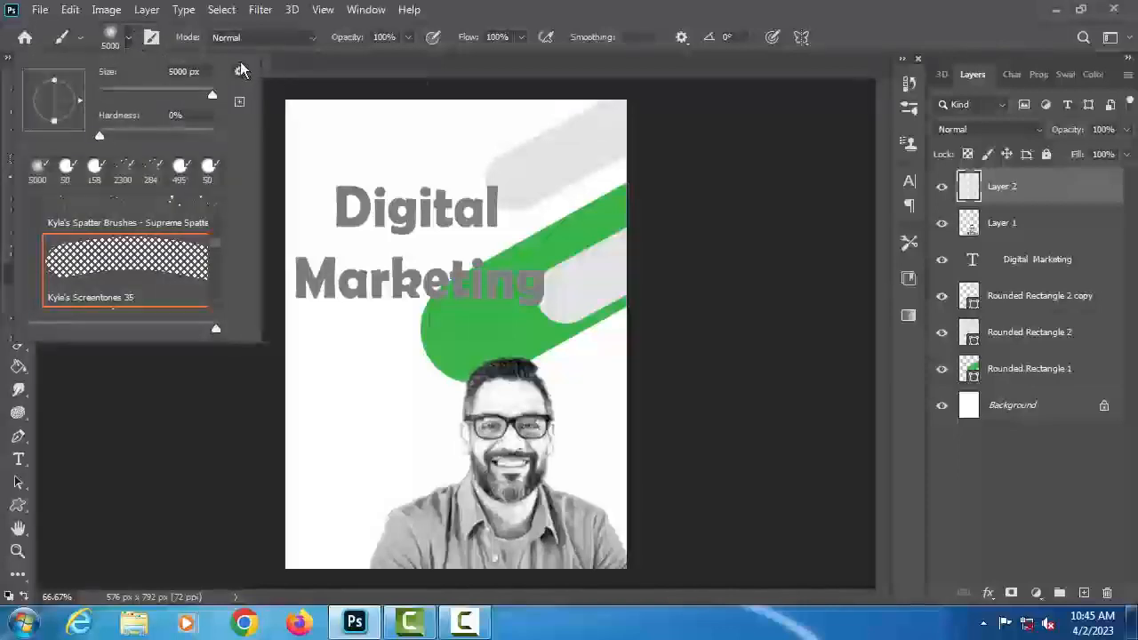
{"action": "left_click", "coordinate": [239, 71]}
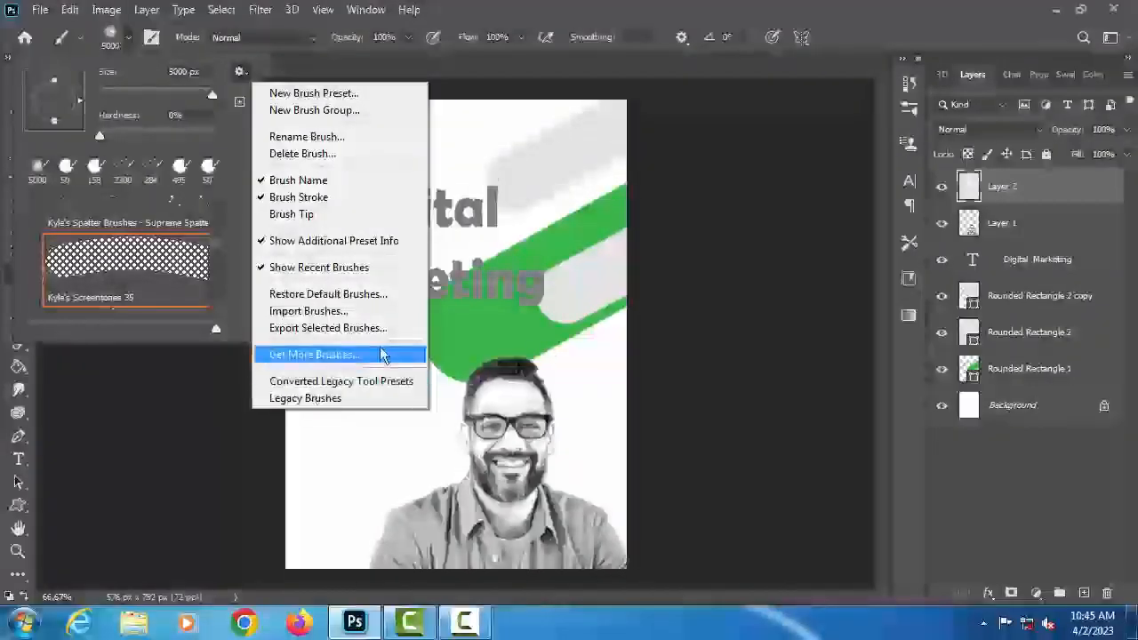
{"action": "left_click", "coordinate": [312, 398]}
{"action": "left_click", "coordinate": [514, 244]}
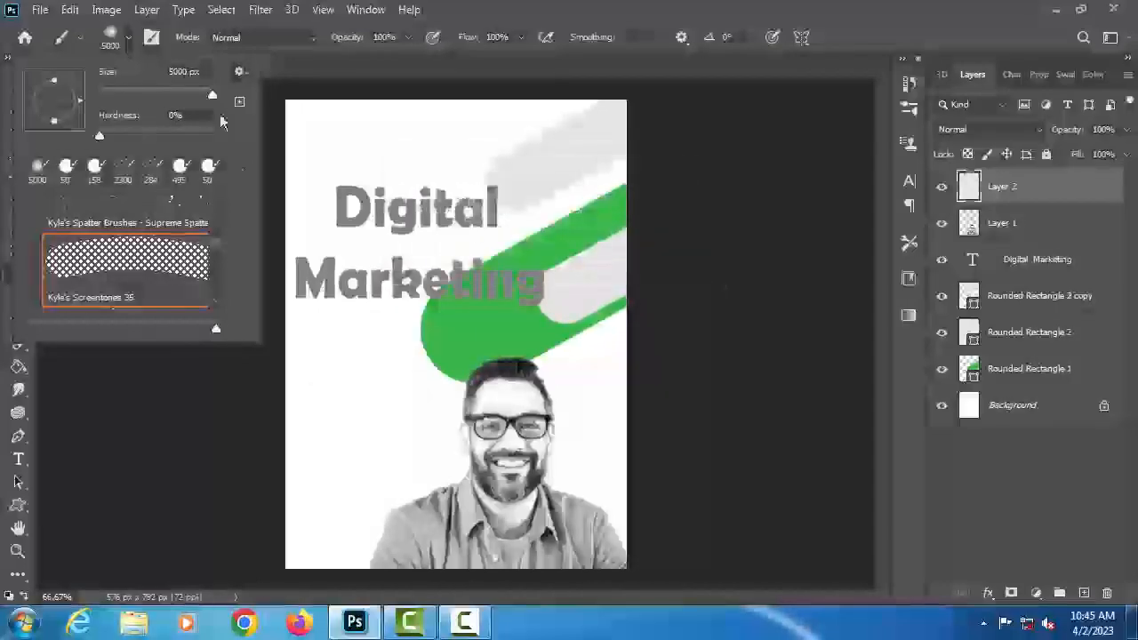
{"action": "left_click", "coordinate": [238, 71]}
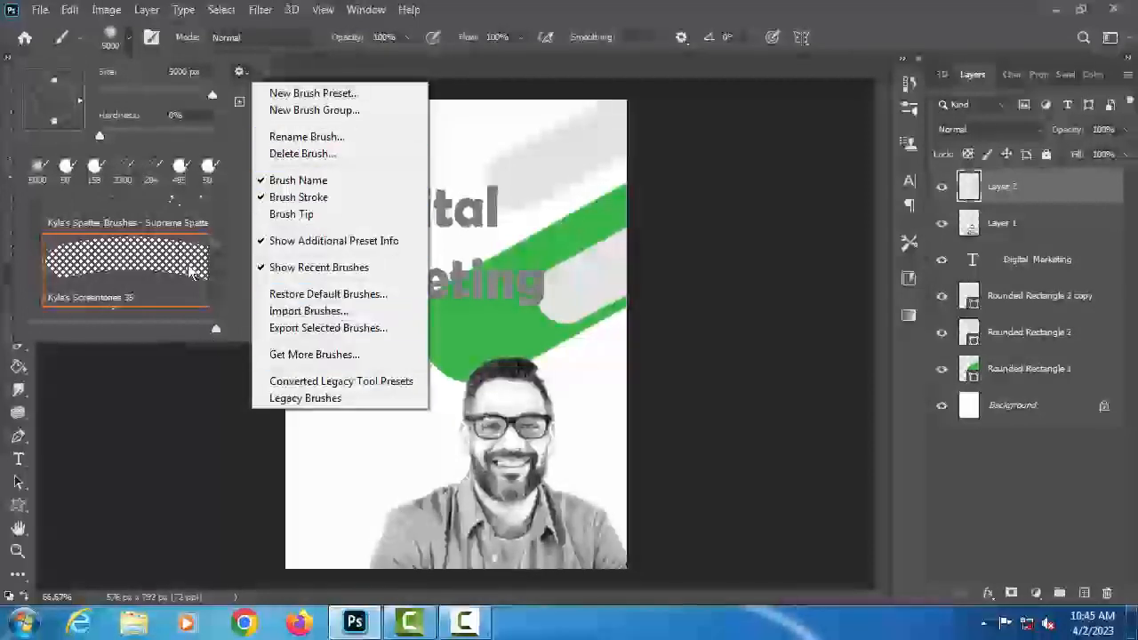
{"action": "left_click", "coordinate": [238, 72]}
{"action": "left_click", "coordinate": [238, 71]}
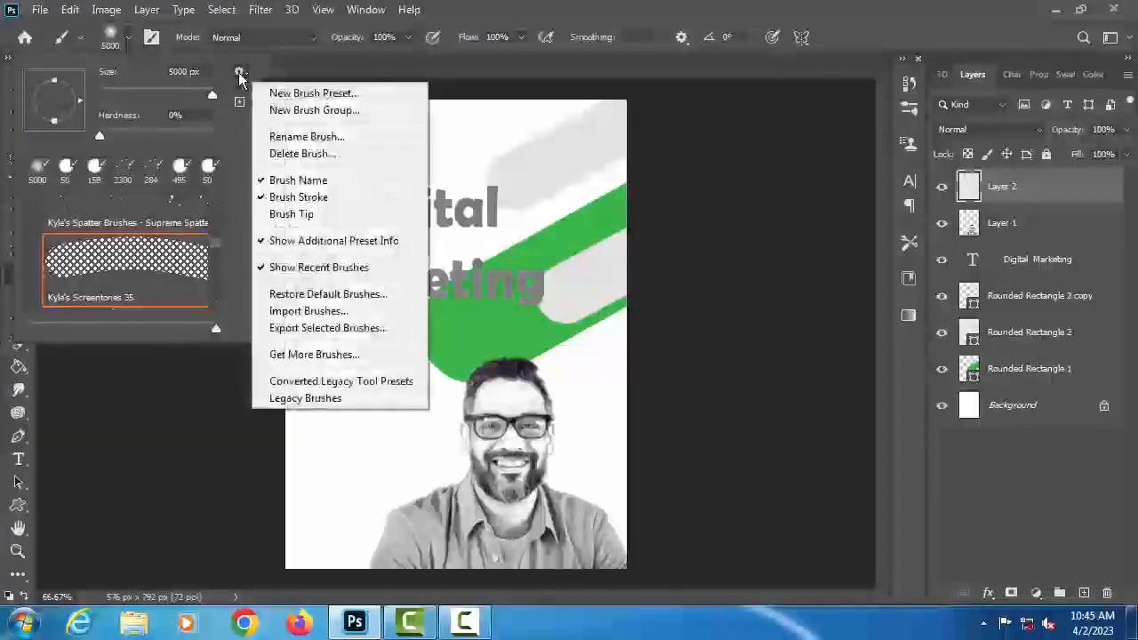
{"action": "left_click", "coordinate": [238, 71]}
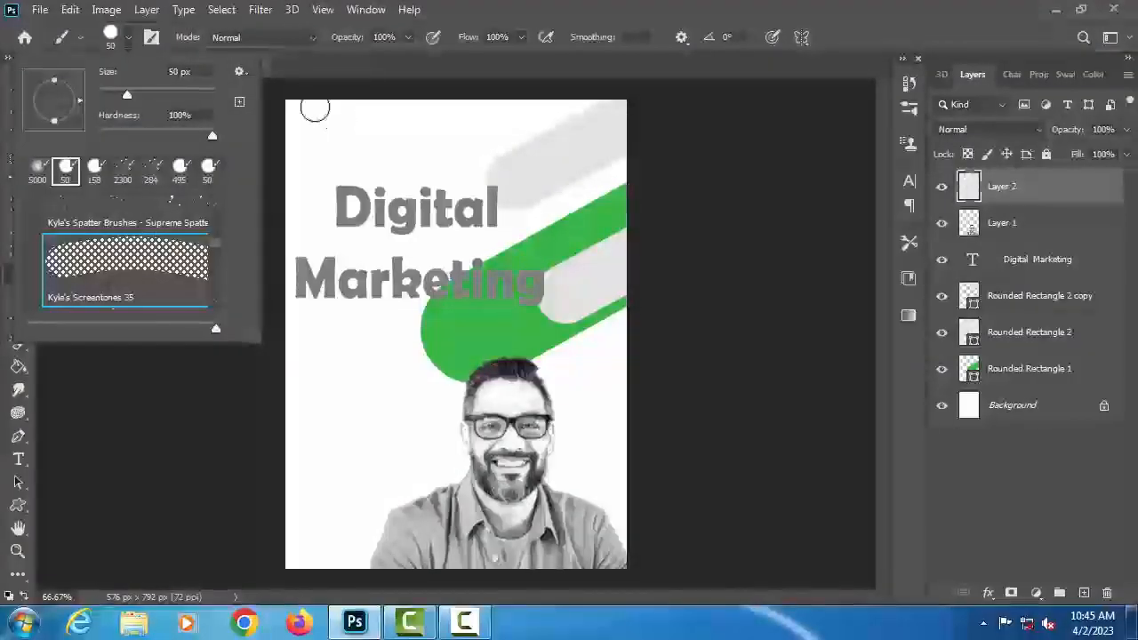
Step: Try a green 5000 px screentone stamp with 100% hardness across the flyer on Layer 2, and undo it
{"action": "left_click", "coordinate": [127, 44]}
{"action": "left_click", "coordinate": [128, 42]}
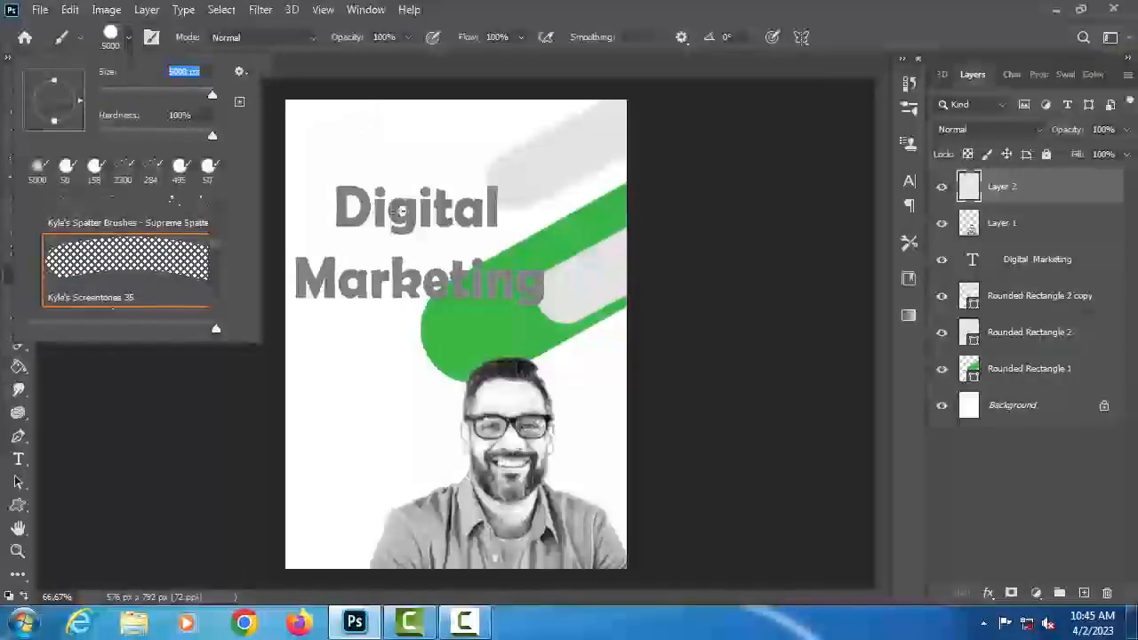
{"action": "left_click", "coordinate": [397, 203]}
{"action": "left_click", "coordinate": [373, 168]}
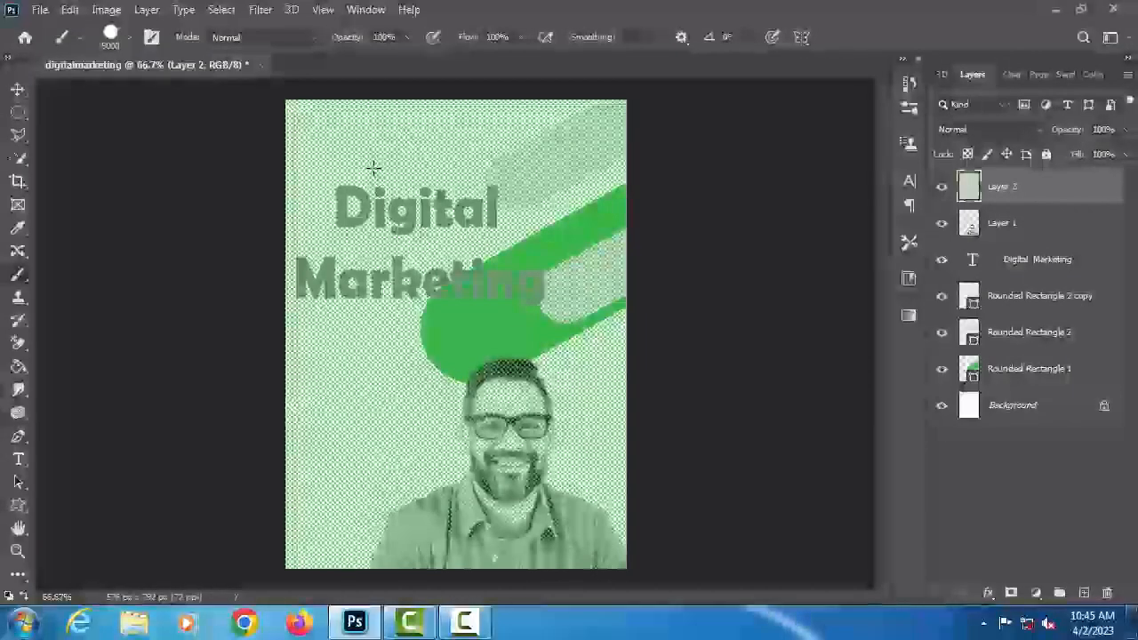
{"action": "key", "text": "ctrl+z"}
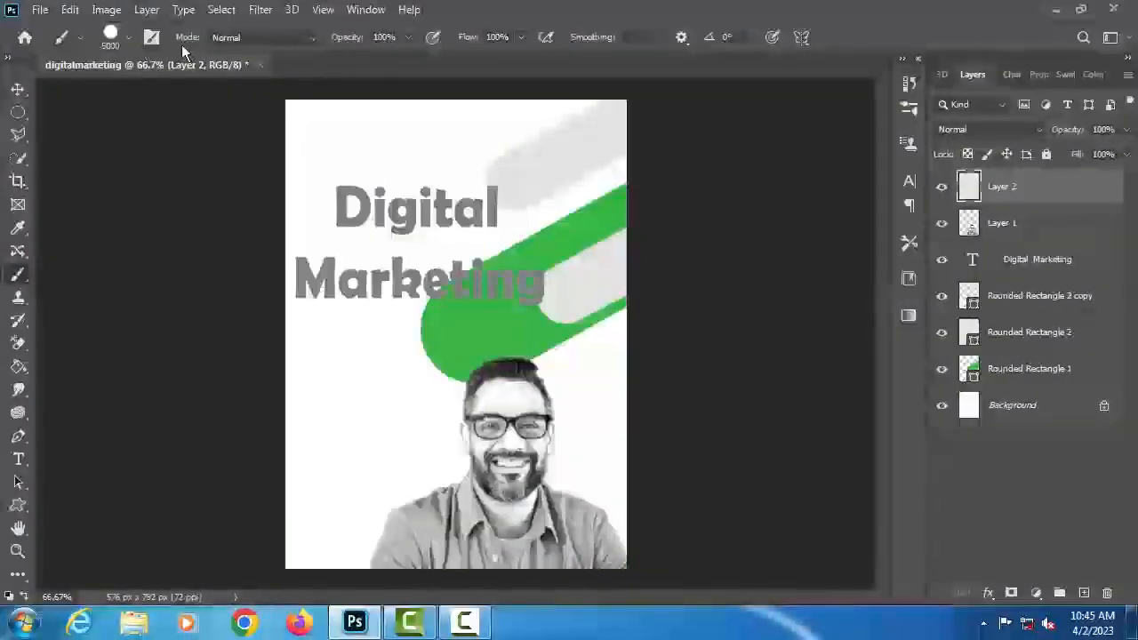
Step: Set the screentone brush size to 136 px and stamp one green halftone circle just above the heading on Layer 2
{"action": "left_click", "coordinate": [128, 38]}
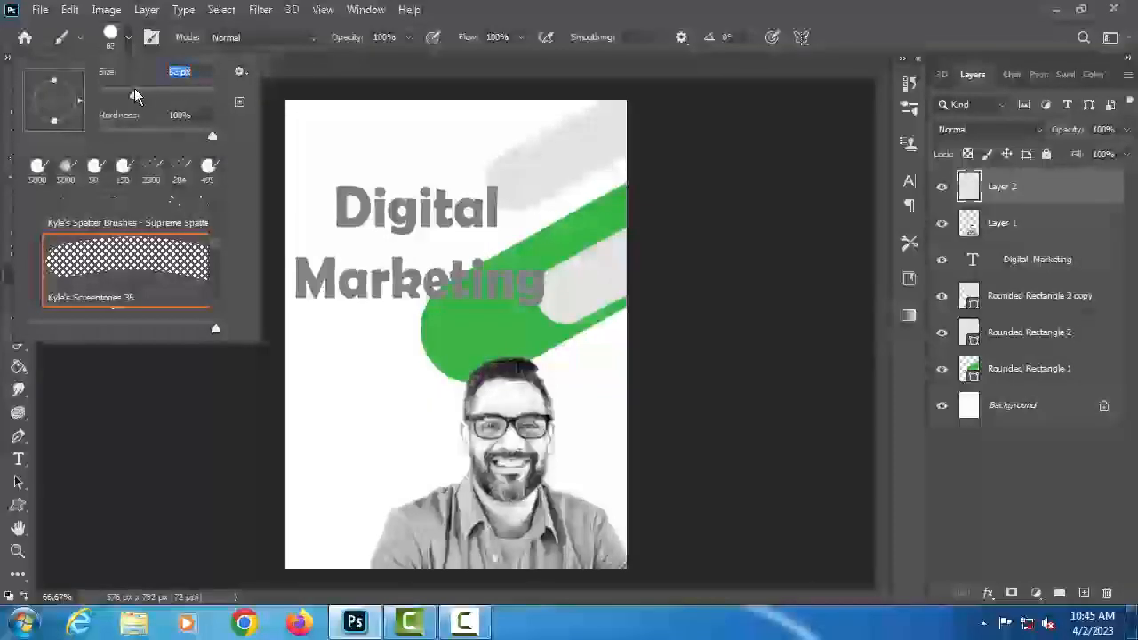
{"action": "left_click_drag", "start_coordinate": [135, 95], "coordinate": [167, 93]}
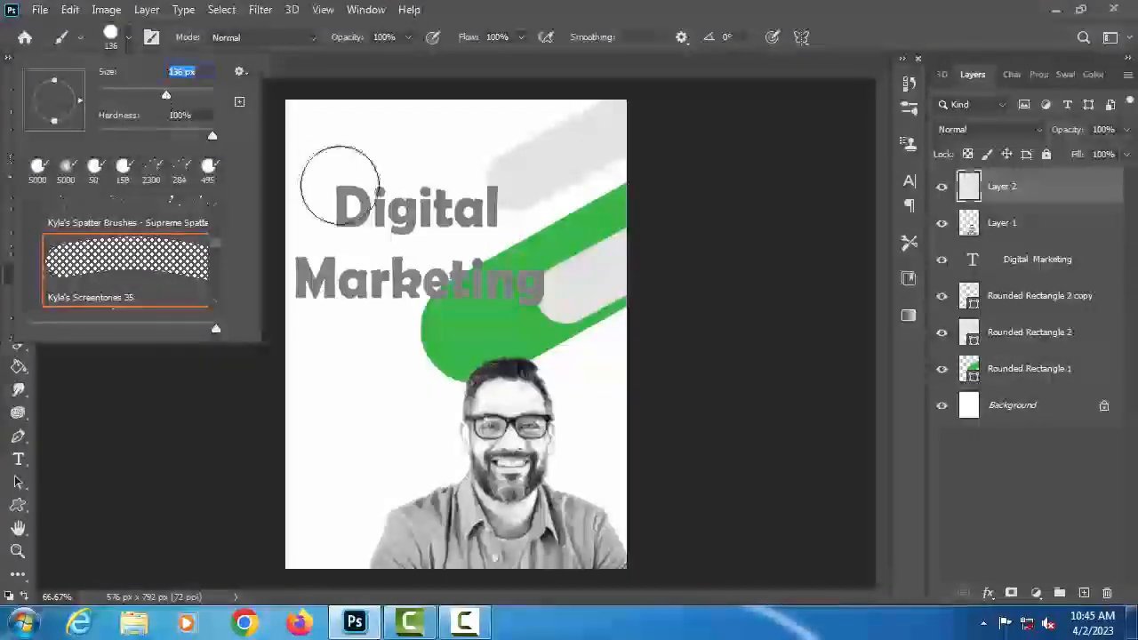
{"action": "left_click", "coordinate": [348, 144]}
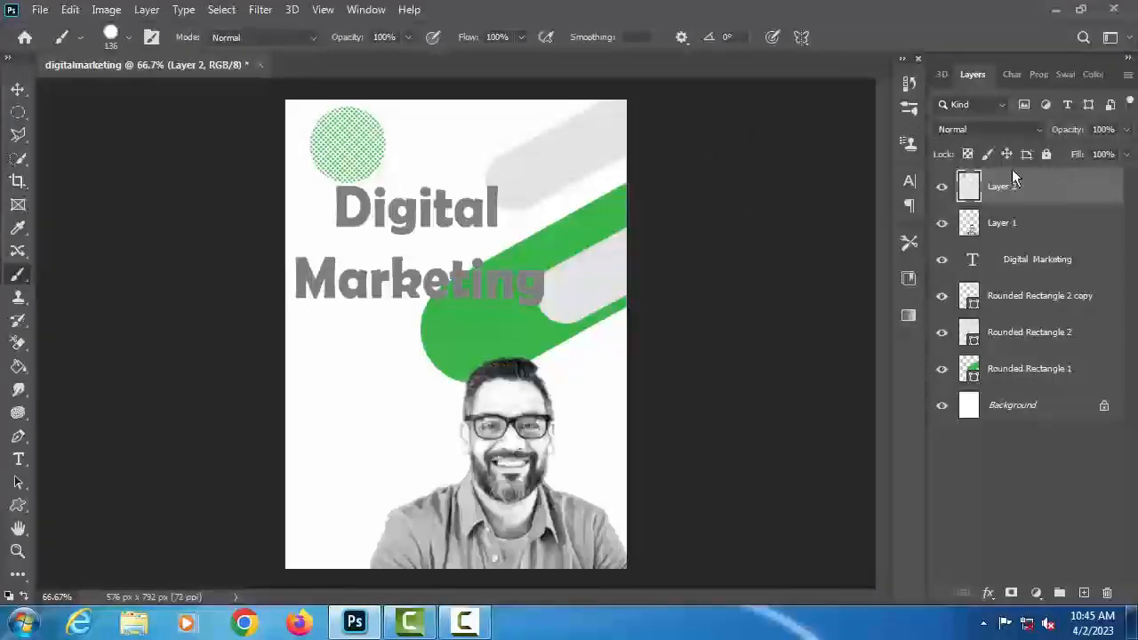
{"action": "double_click", "coordinate": [1094, 200]}
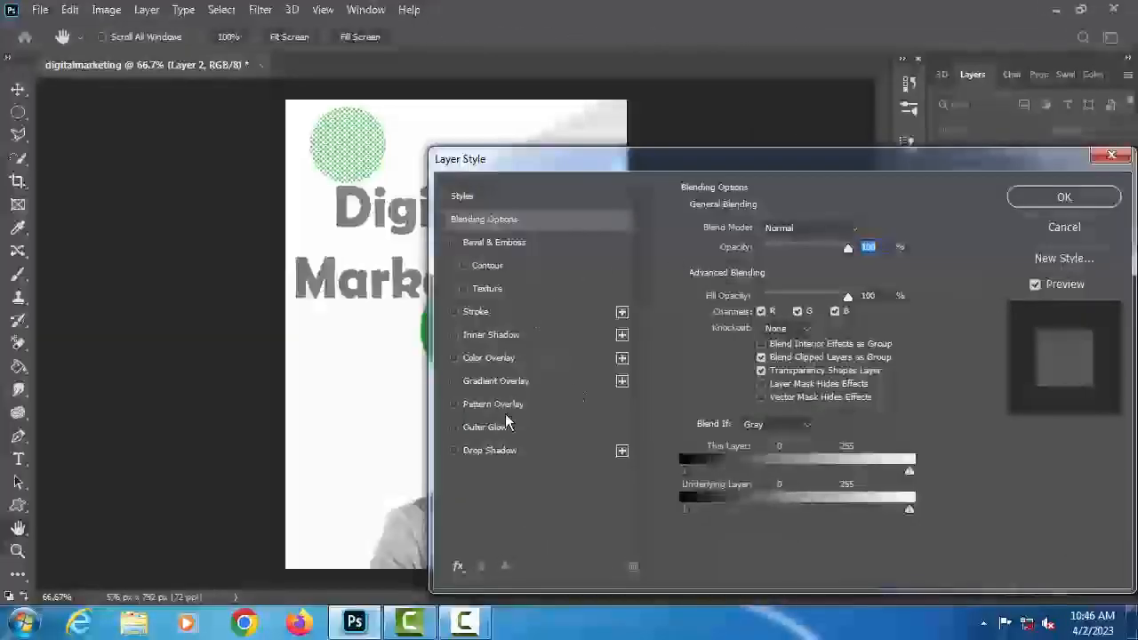
{"action": "left_click", "coordinate": [1064, 226]}
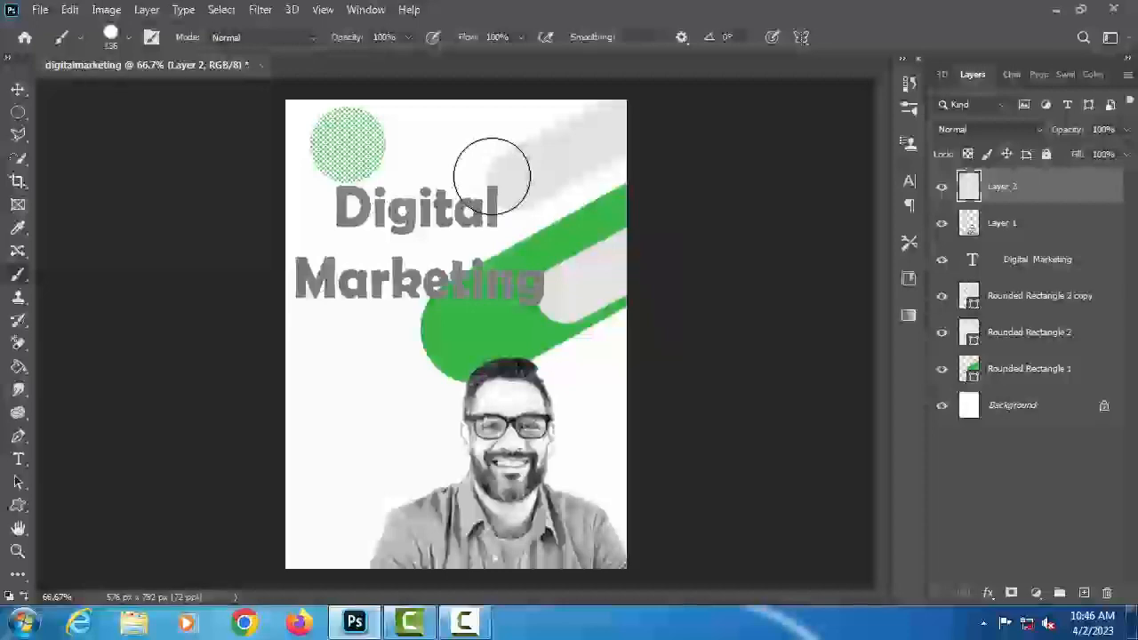
Step: Start a free transform of the green halftone circle on Layer 2
{"action": "key", "text": "ctrl+t"}
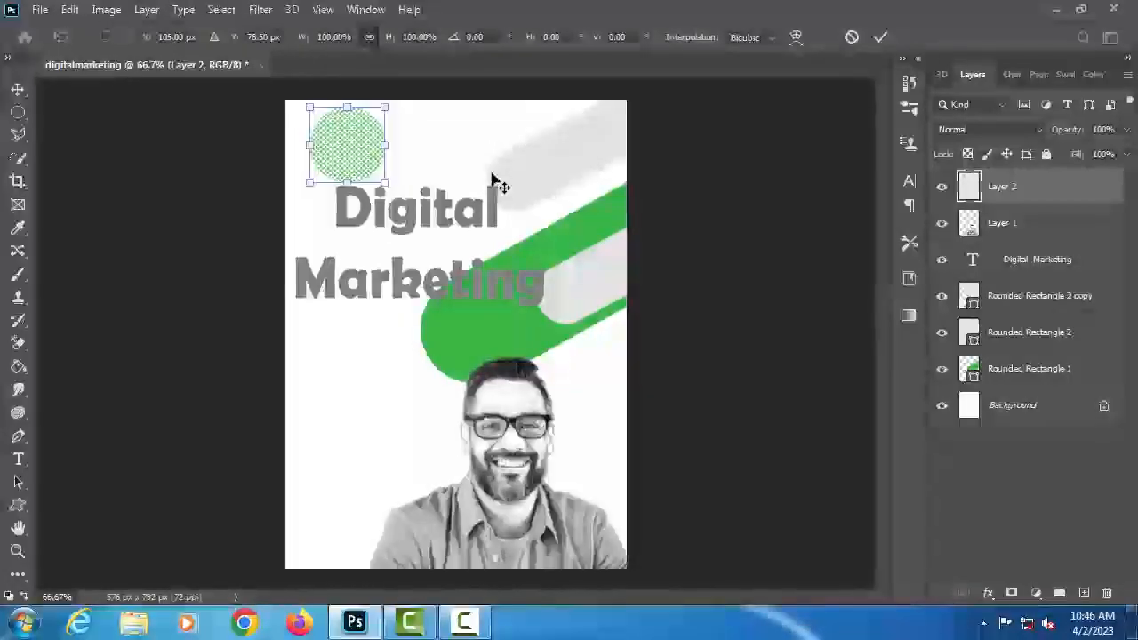